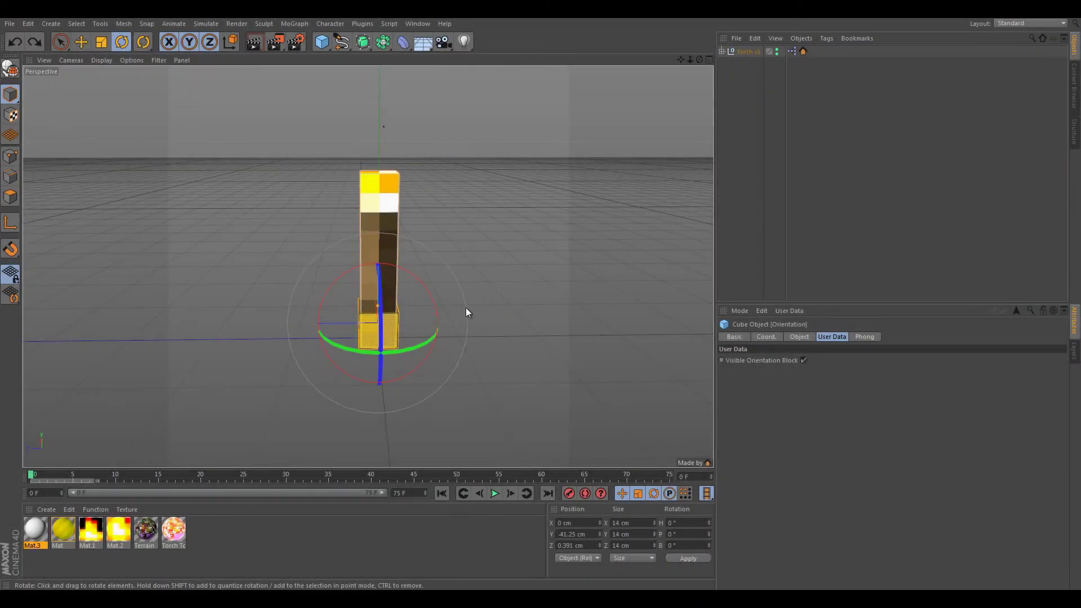
Load the Torch v1 model from its content browser folder into the scene and delete the duplicate torch from the object list
{"action": "left_click_drag", "start_coordinate": [405, 335], "coordinate": [372, 344], "text": "alt"}
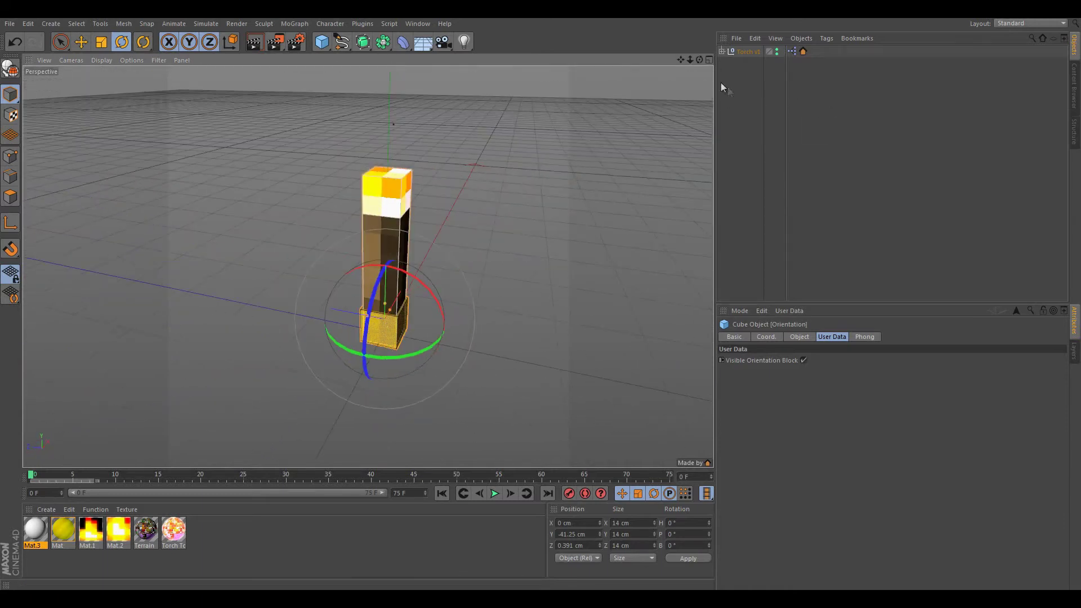
{"action": "left_click", "coordinate": [768, 57]}
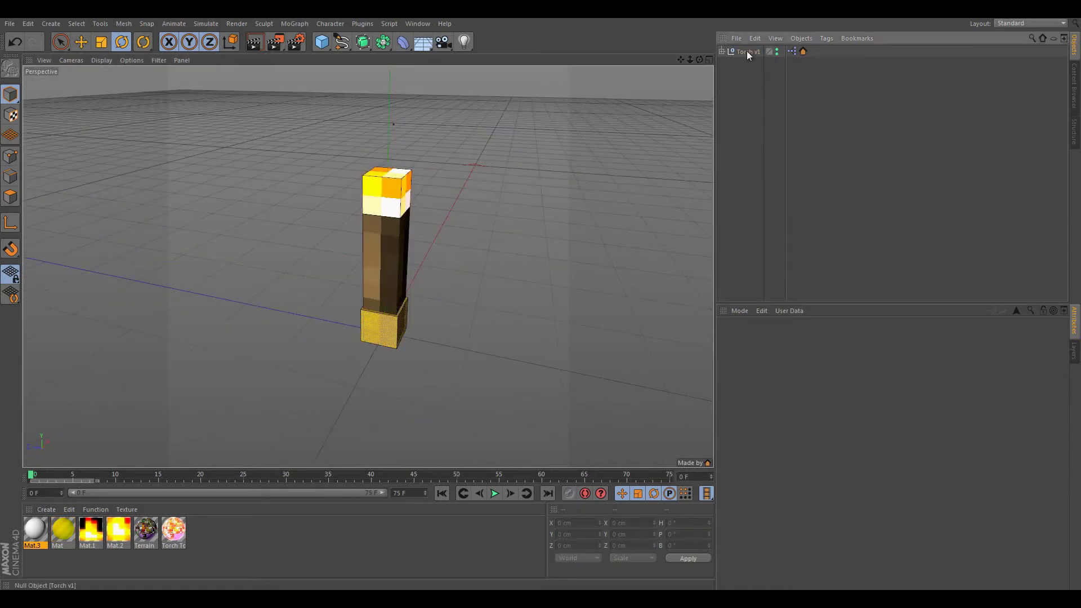
{"action": "left_click", "coordinate": [1075, 89]}
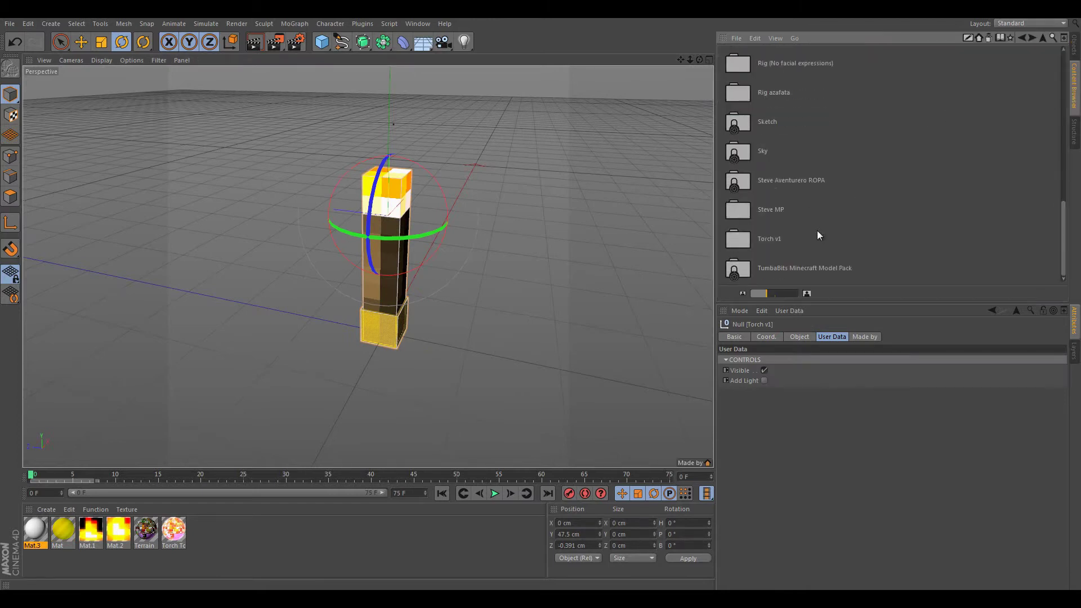
{"action": "double_click", "coordinate": [777, 237]}
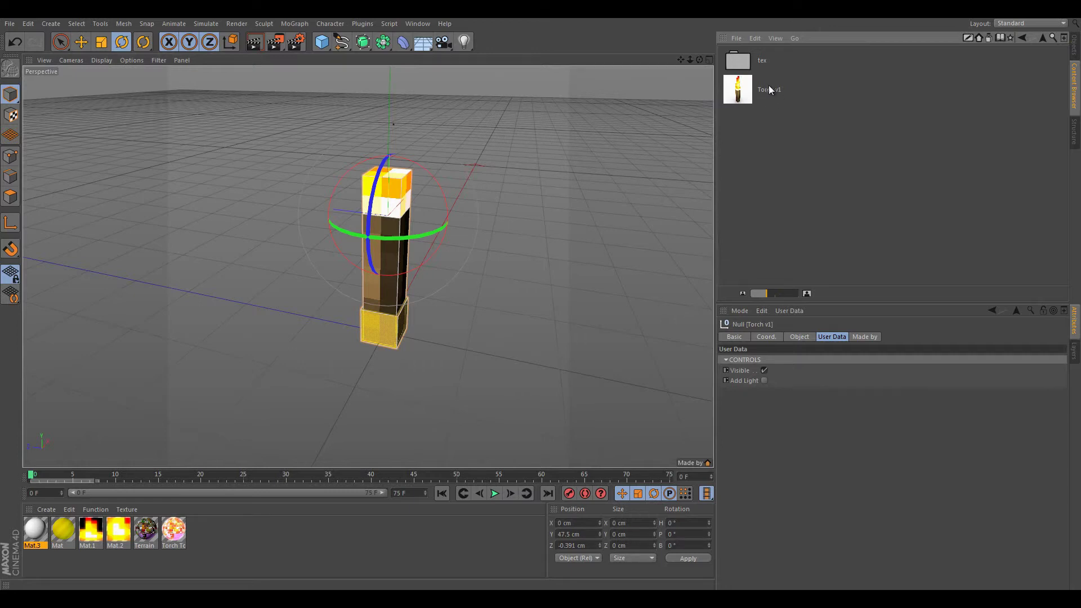
{"action": "left_click_drag", "start_coordinate": [737, 90], "coordinate": [442, 190]}
{"action": "left_click", "coordinate": [1075, 45]}
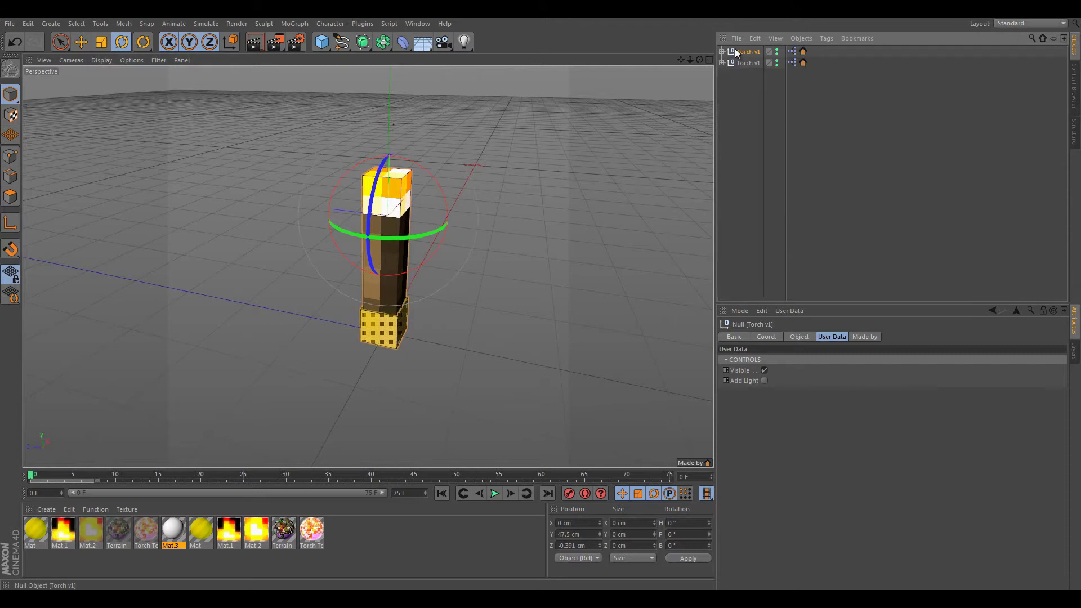
{"action": "key", "text": "Delete"}
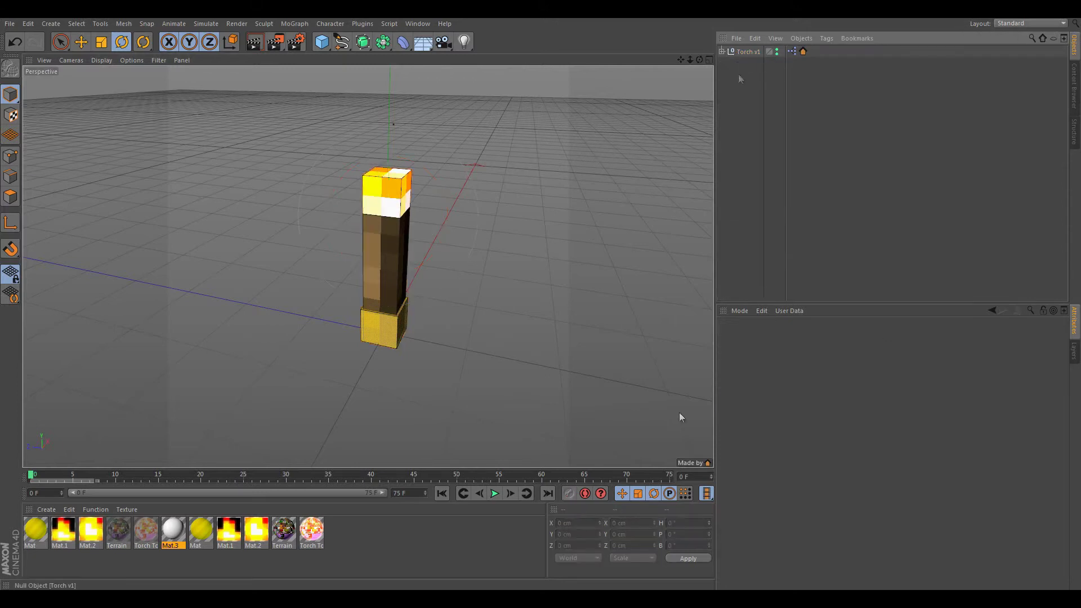
Open the torch's Made by tag and examine its URL and info text
{"action": "left_click", "coordinate": [691, 461]}
{"action": "left_click", "coordinate": [692, 465]}
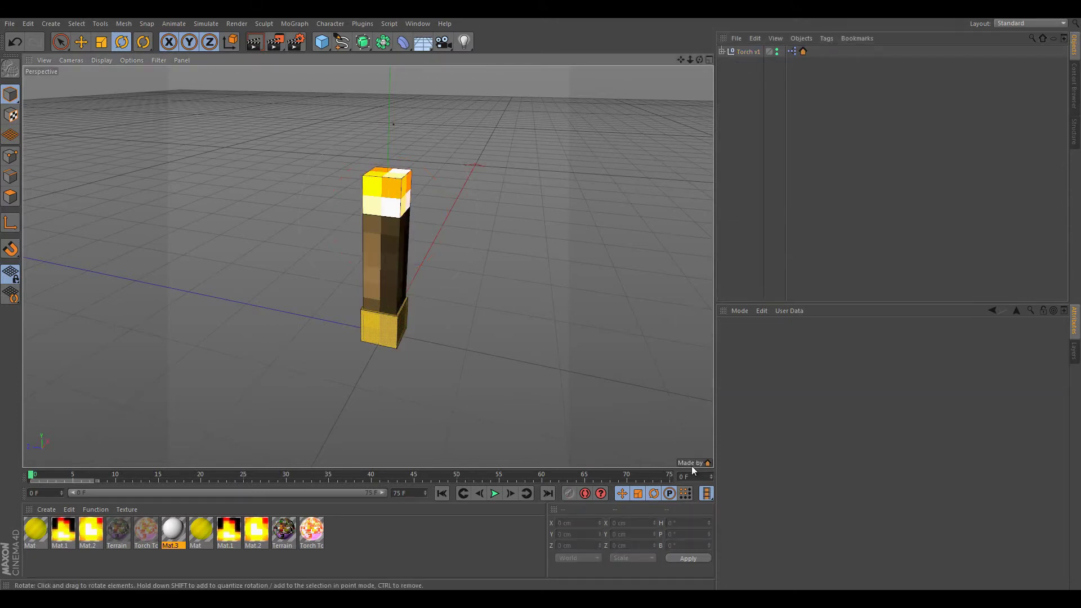
{"action": "left_click", "coordinate": [696, 461]}
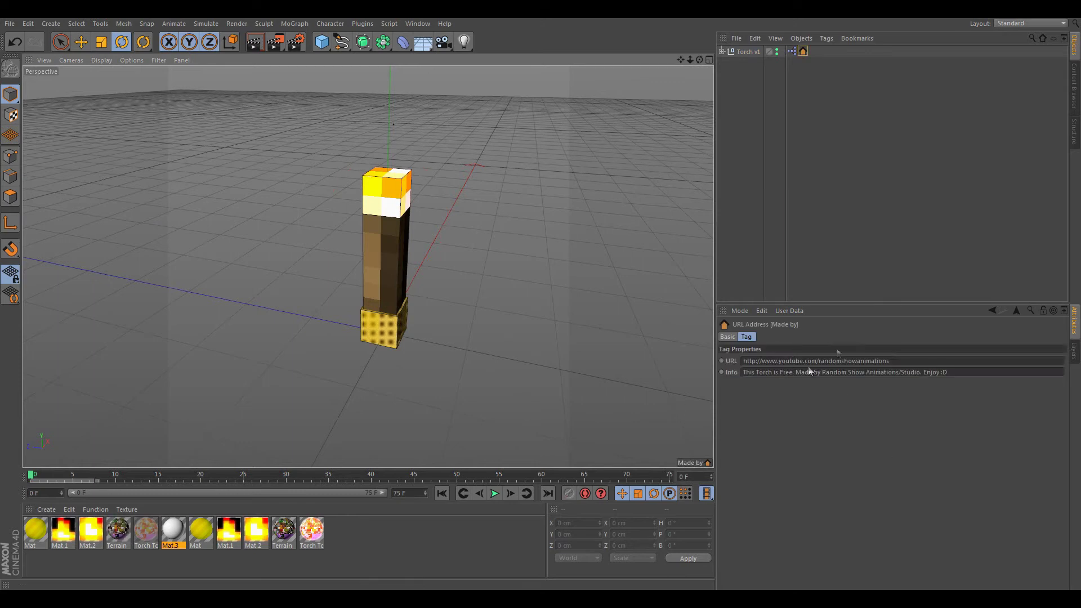
{"action": "left_click_drag", "start_coordinate": [925, 363], "coordinate": [712, 355]}
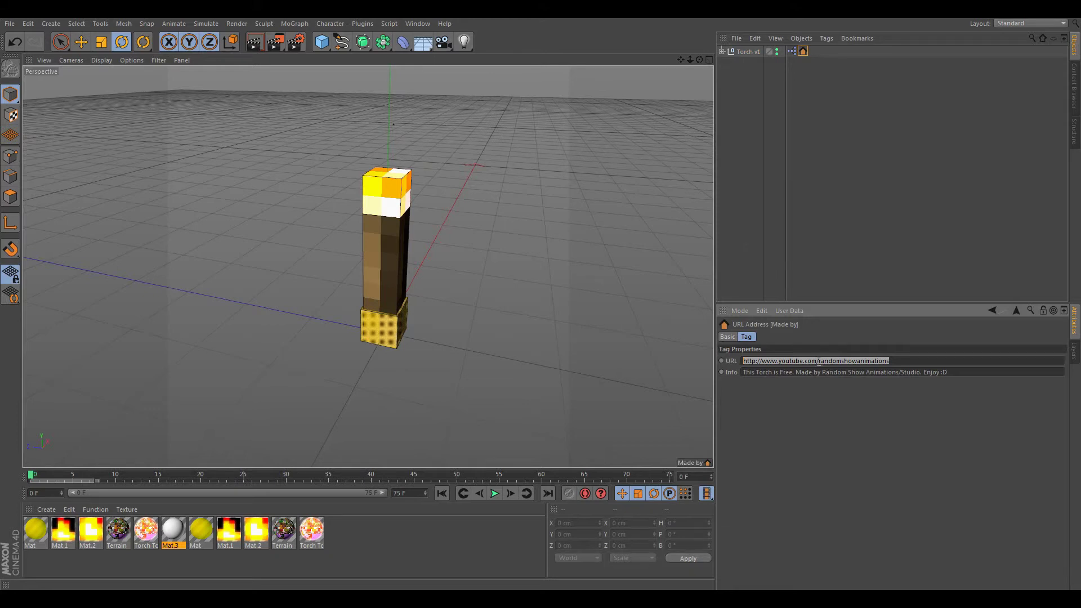
{"action": "left_click", "coordinate": [781, 369]}
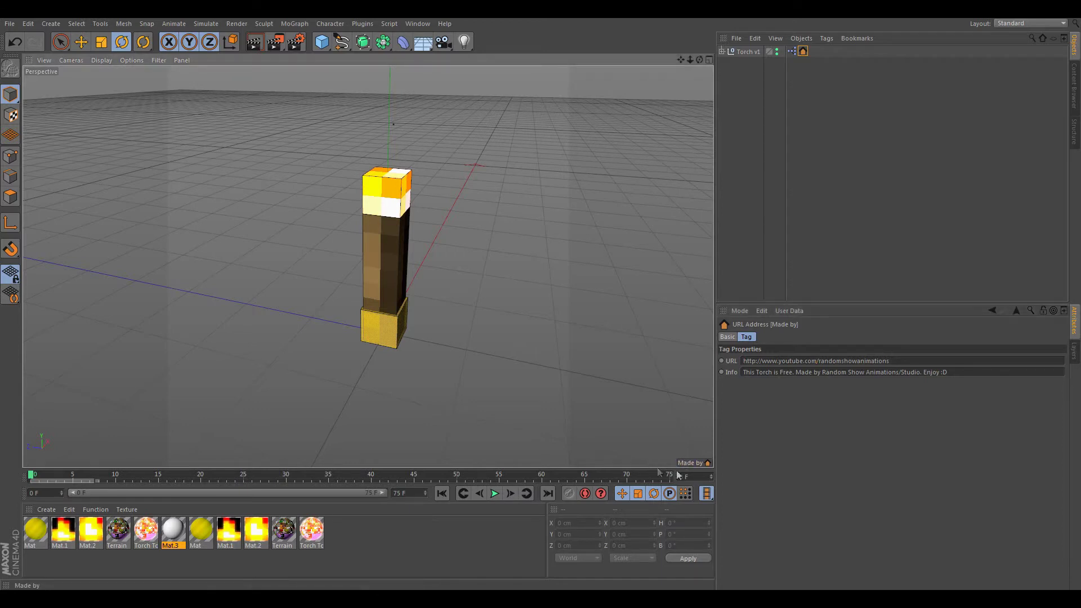
Remove the Made by label from the viewport display
{"action": "right_click", "coordinate": [697, 459]}
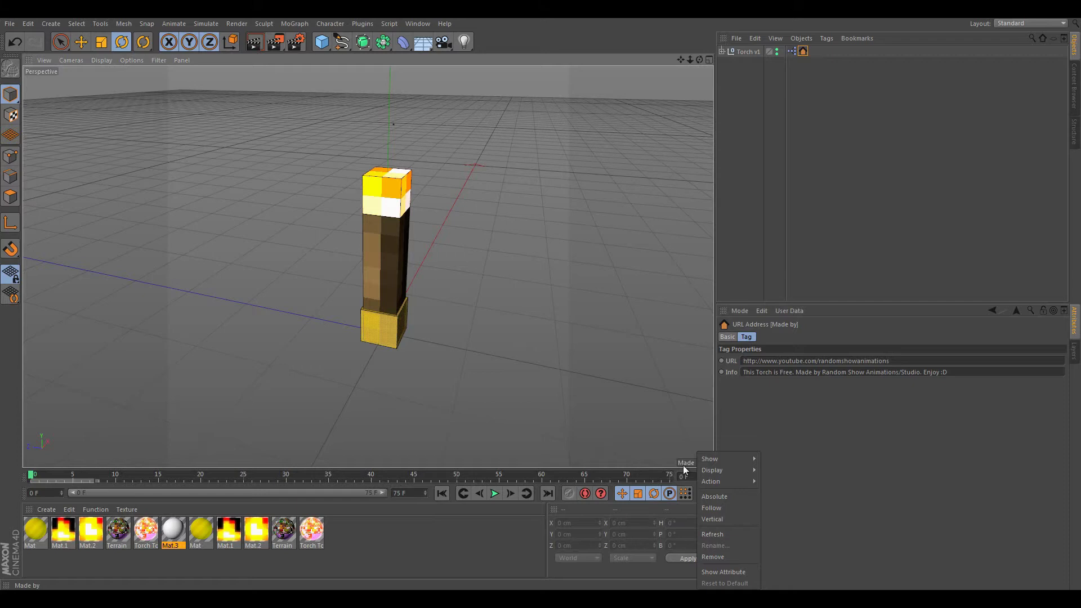
{"action": "right_click", "coordinate": [687, 462]}
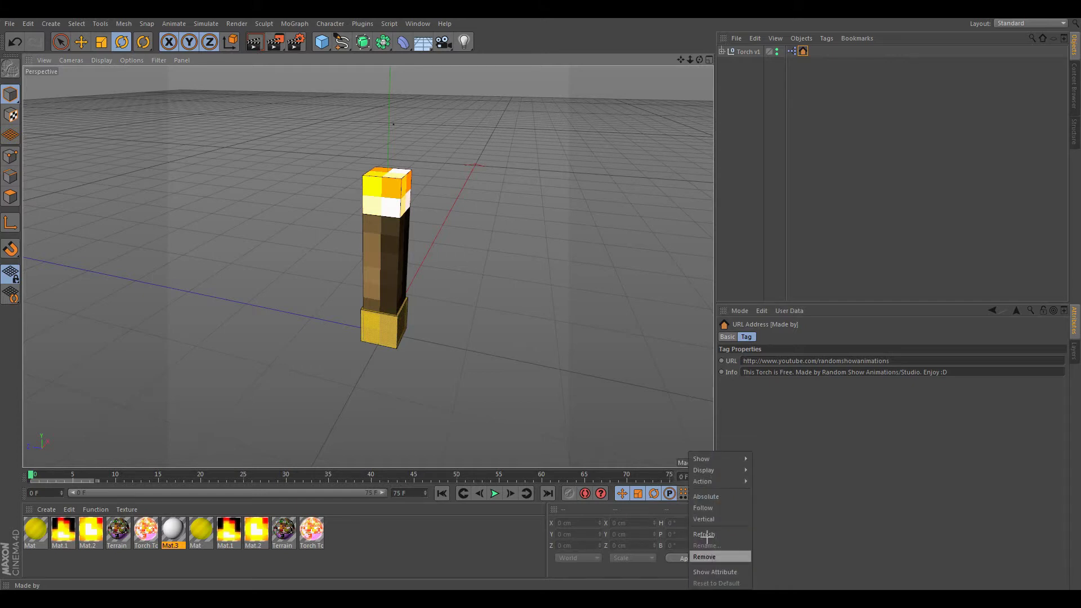
{"action": "left_click", "coordinate": [704, 557]}
{"action": "left_click", "coordinate": [802, 103]}
{"action": "left_click", "coordinate": [802, 51]}
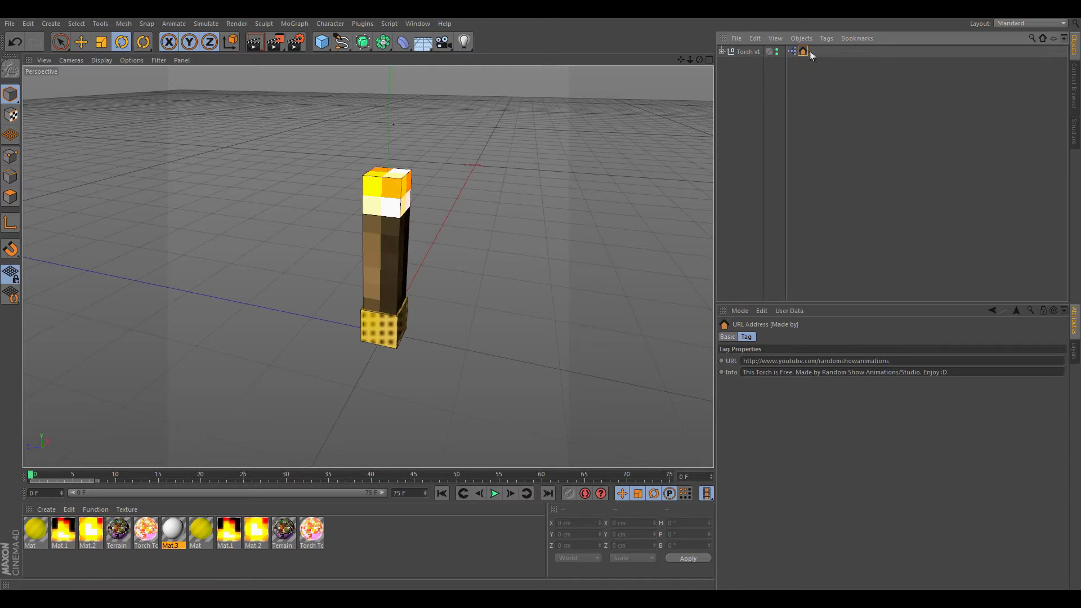
Expand the Torch v1 hierarchy to examine its child objects, and collapse it with Torch v1 selected
{"action": "left_click", "coordinate": [741, 66]}
{"action": "left_click", "coordinate": [722, 52]}
{"action": "left_click", "coordinate": [722, 52]}
{"action": "left_click", "coordinate": [722, 51]}
{"action": "left_click", "coordinate": [754, 63]}
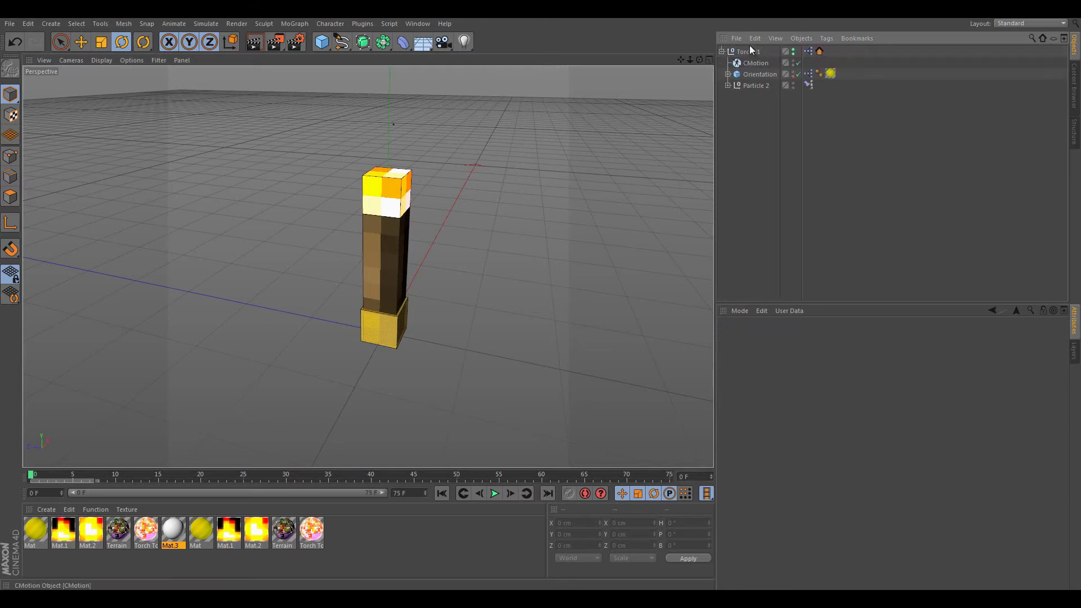
{"action": "left_click", "coordinate": [743, 52]}
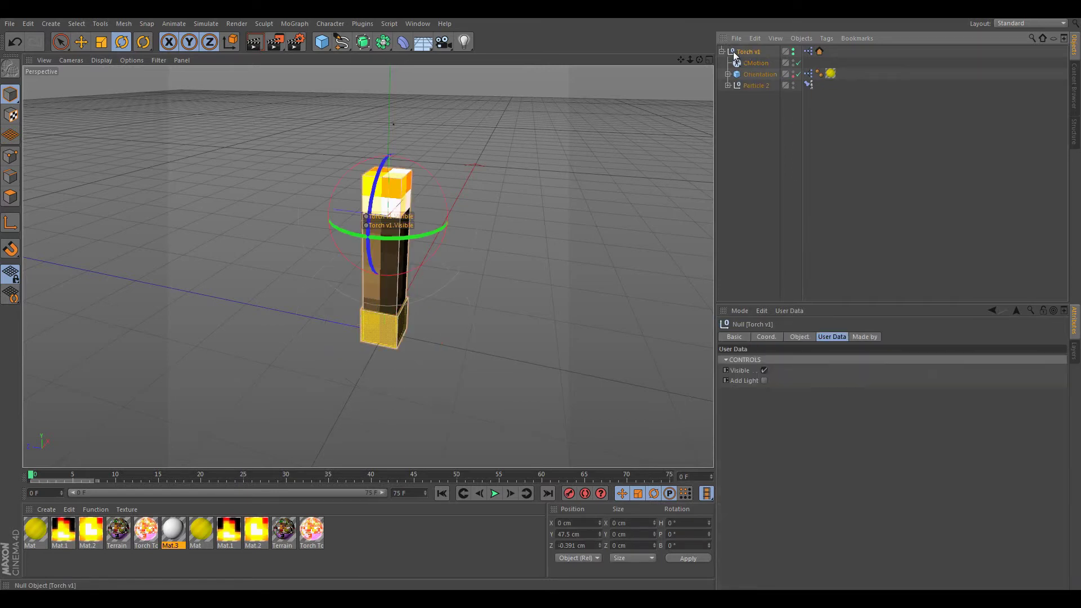
{"action": "left_click", "coordinate": [722, 51]}
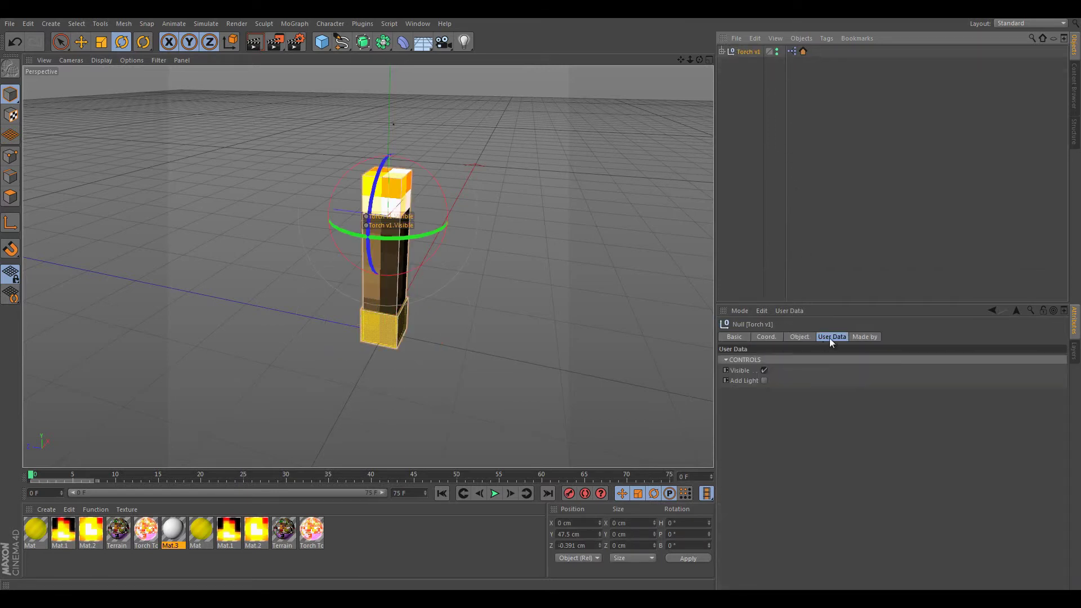
Remove both Torch v1 control labels from the viewport display
{"action": "left_click_drag", "start_coordinate": [429, 291], "coordinate": [409, 236], "text": "alt"}
{"action": "right_click", "coordinate": [400, 221]}
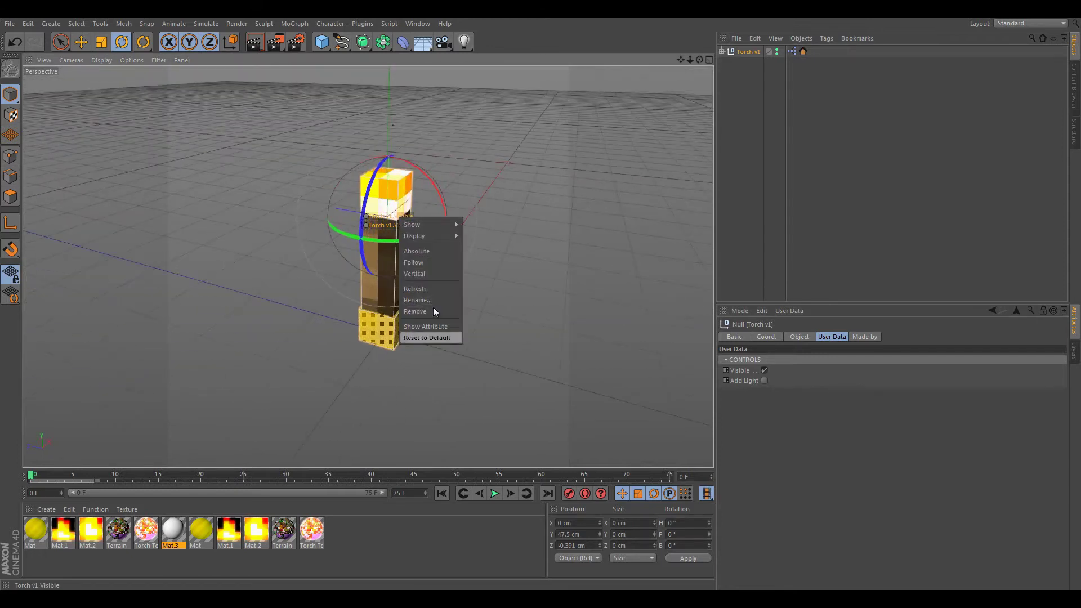
{"action": "left_click", "coordinate": [434, 311]}
{"action": "right_click", "coordinate": [392, 228]}
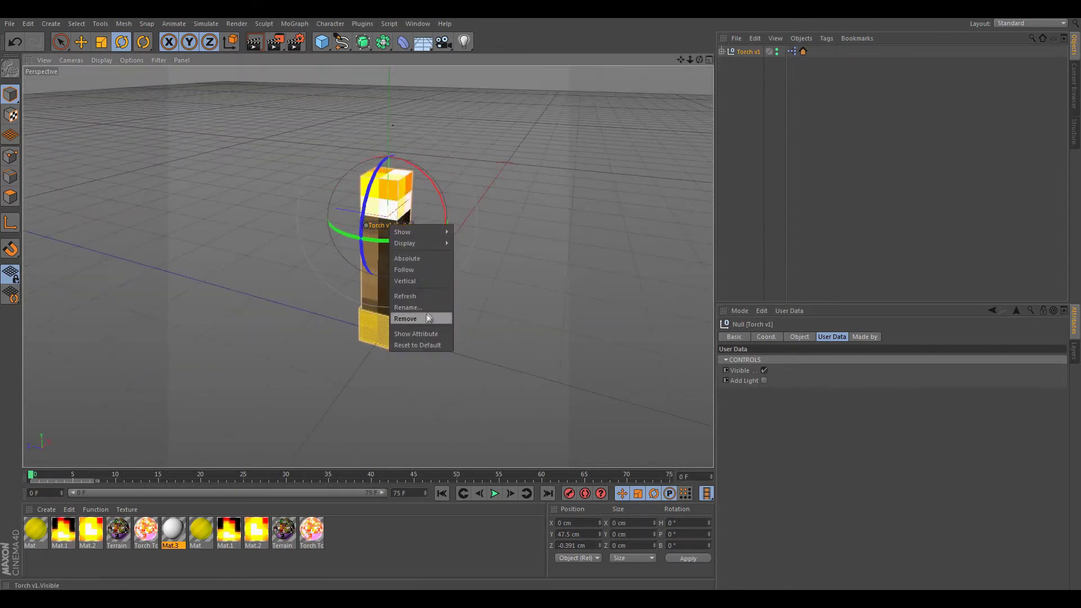
{"action": "left_click", "coordinate": [427, 318]}
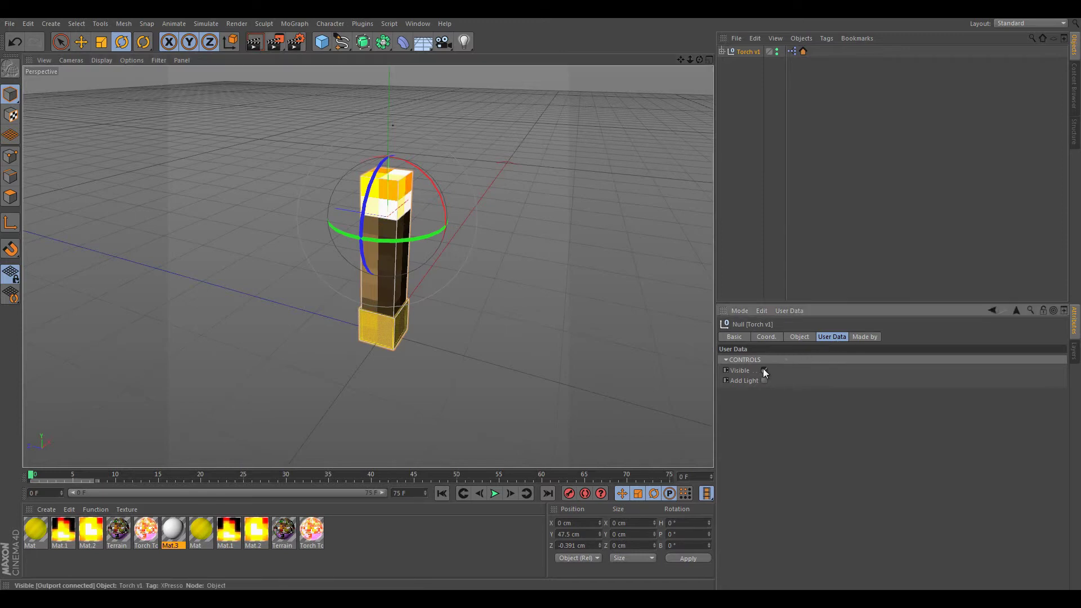
Hide and show the torch with its Visible control, and enable Add Light
{"action": "left_click", "coordinate": [764, 371]}
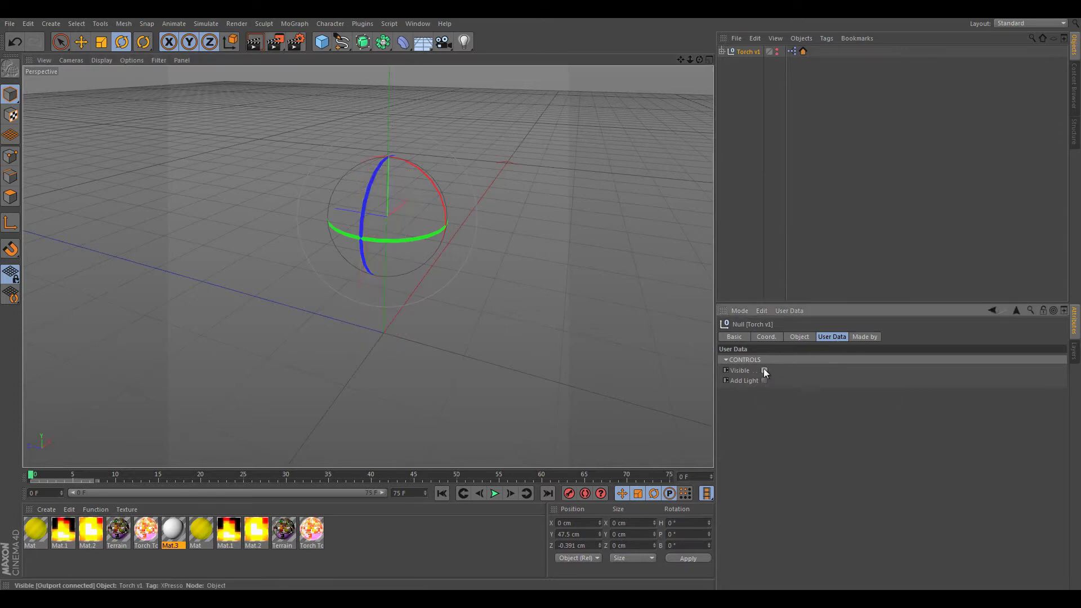
{"action": "left_click", "coordinate": [764, 371]}
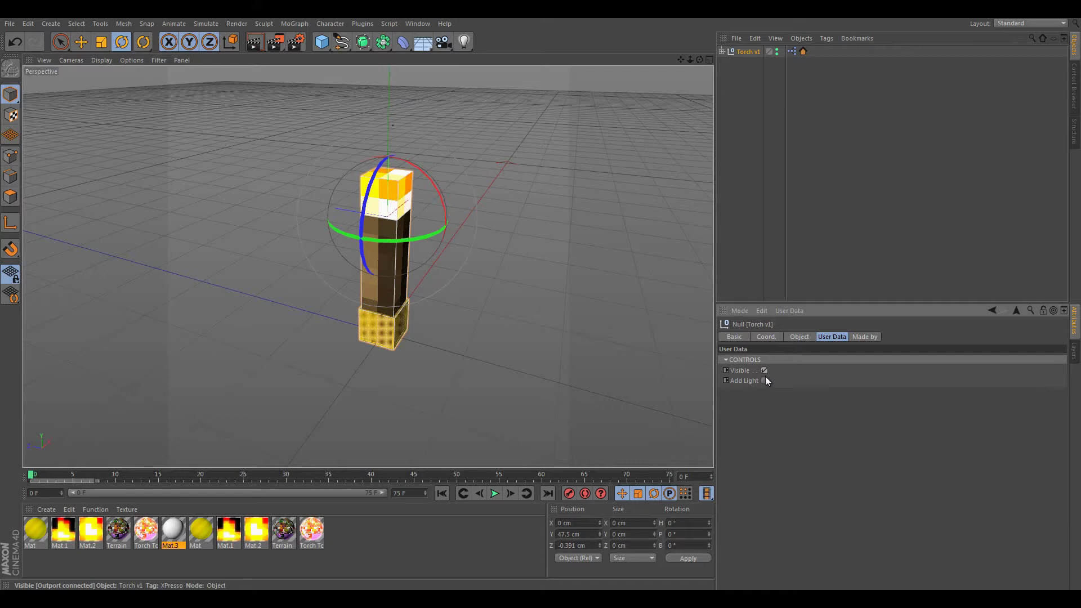
{"action": "left_click", "coordinate": [765, 381]}
Preview the torch's flame animation along the timeline and render the perspective view at frame 32
{"action": "left_click_drag", "start_coordinate": [437, 264], "coordinate": [176, 452], "text": "alt"}
{"action": "left_click_drag", "start_coordinate": [35, 474], "coordinate": [167, 481]}
{"action": "left_click", "coordinate": [202, 476]}
{"action": "left_click_drag", "start_coordinate": [486, 240], "coordinate": [430, 221], "text": "alt"}
{"action": "scroll", "coordinate": [430, 220], "scroll_direction": "up", "scroll_amount": 4}
{"action": "left_click_drag", "start_coordinate": [205, 476], "coordinate": [246, 475]}
{"action": "key", "text": "F8"}
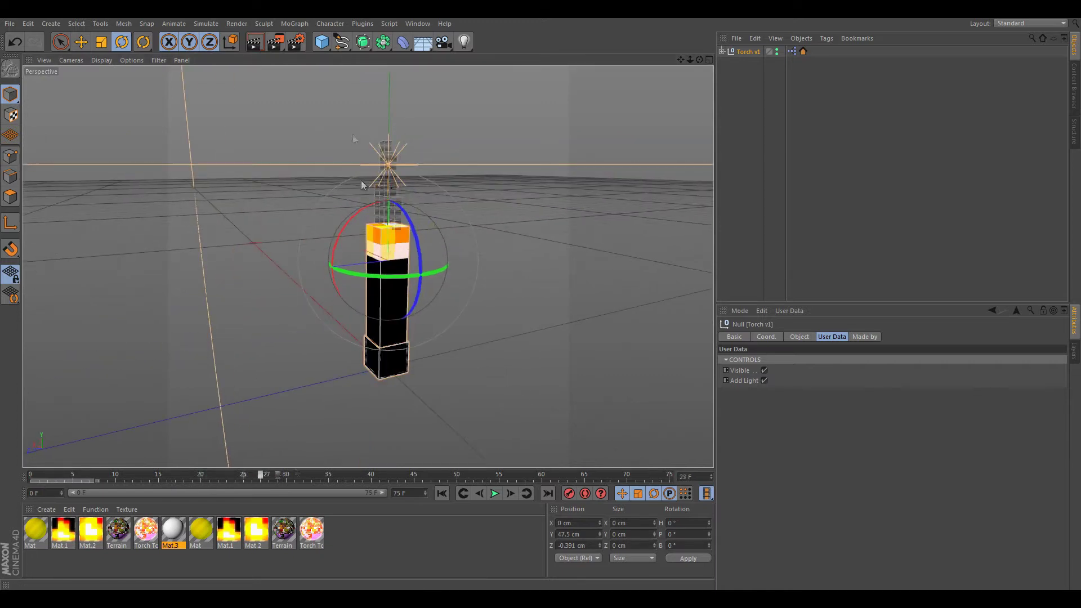
{"action": "left_click", "coordinate": [254, 41]}
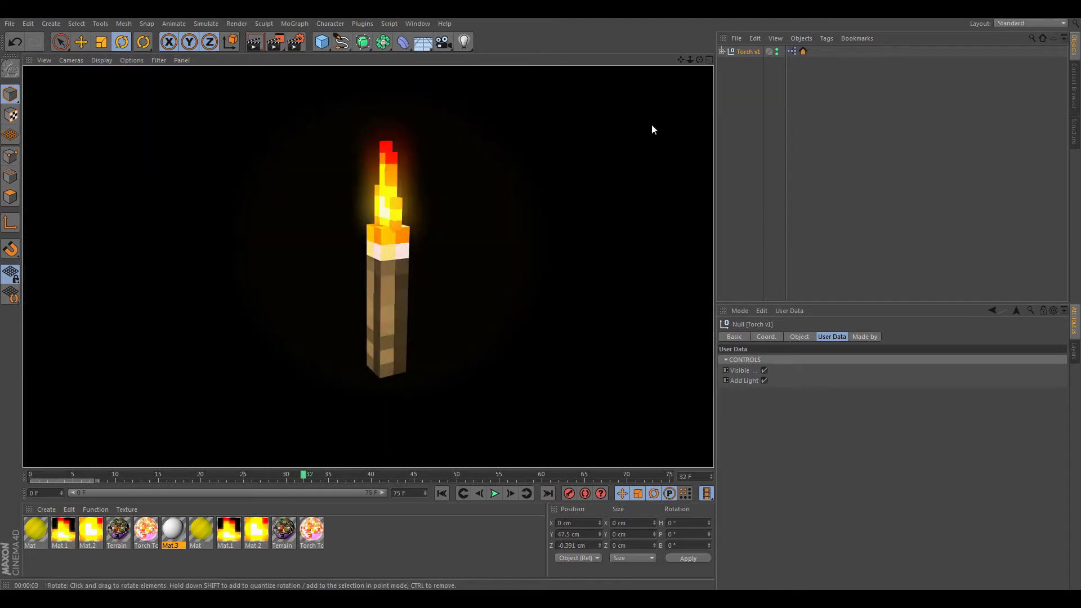
Open the render settings, move the window clear of the torch, and bring up the effects list with Object Glow selected
{"action": "left_click", "coordinate": [296, 41]}
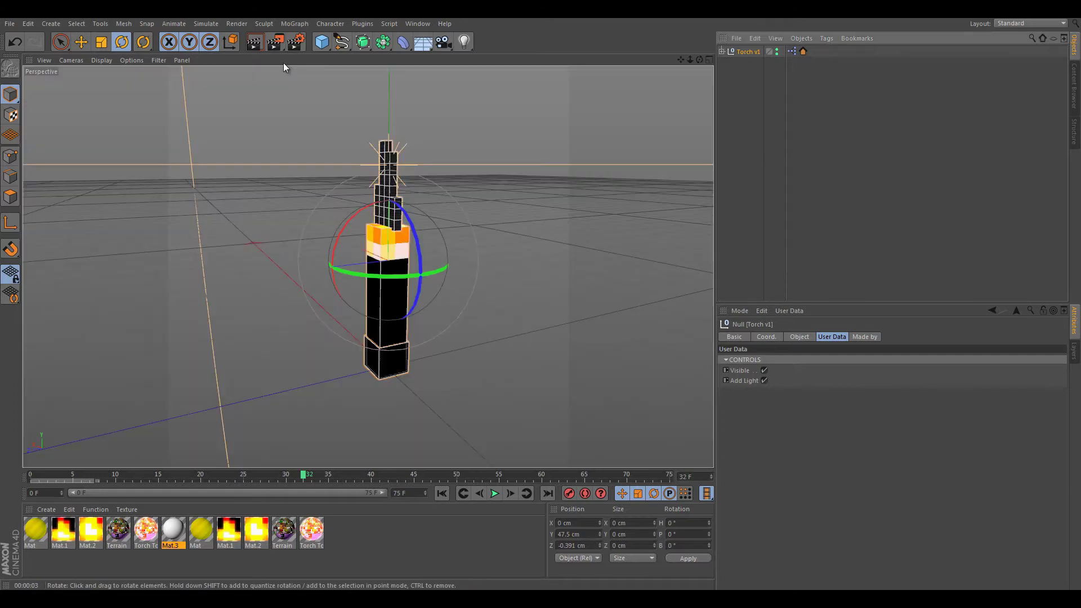
{"action": "left_click", "coordinate": [102, 120]}
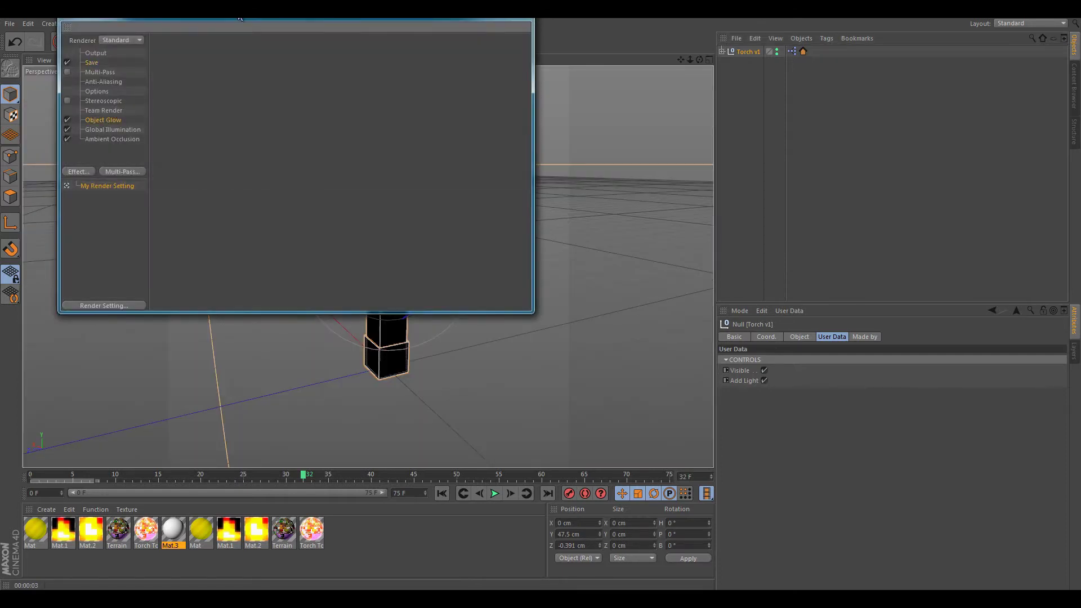
{"action": "left_click_drag", "start_coordinate": [239, 12], "coordinate": [778, 71]}
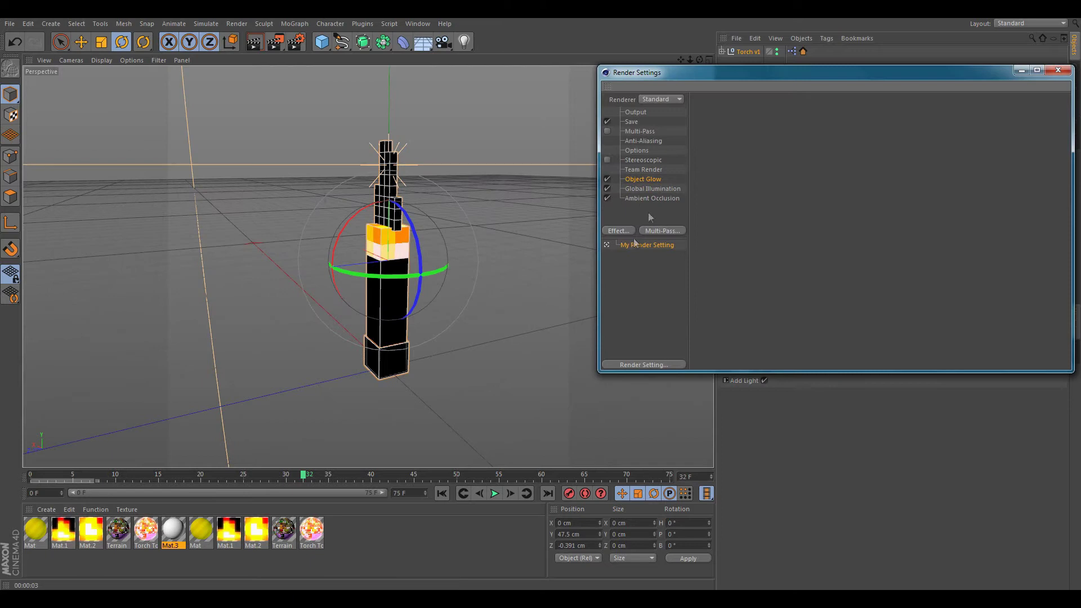
{"action": "left_click", "coordinate": [618, 231]}
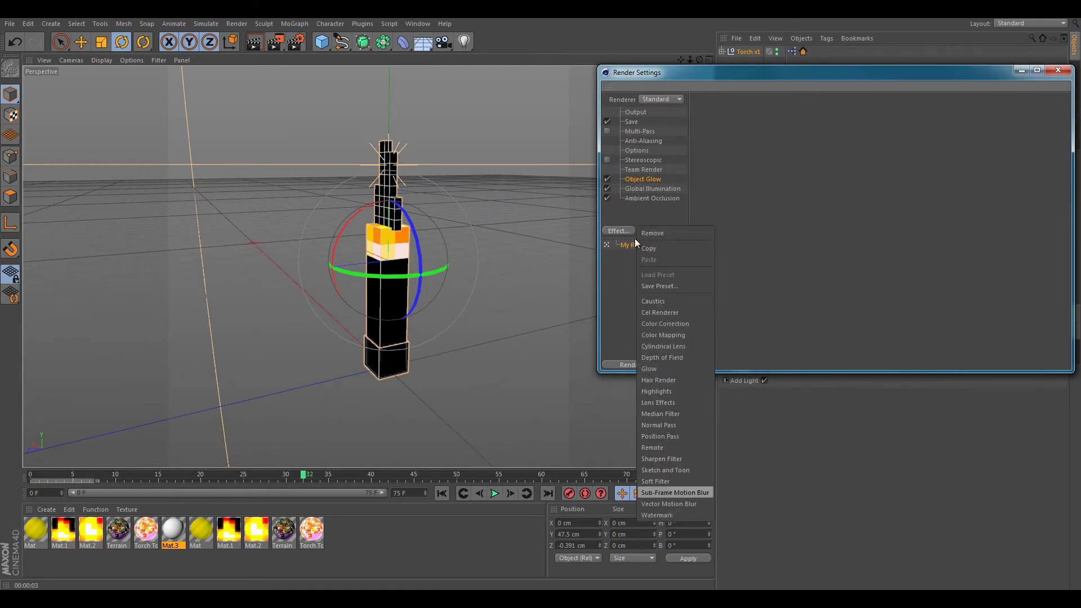
{"action": "left_click", "coordinate": [633, 180]}
{"action": "key", "text": "Delete"}
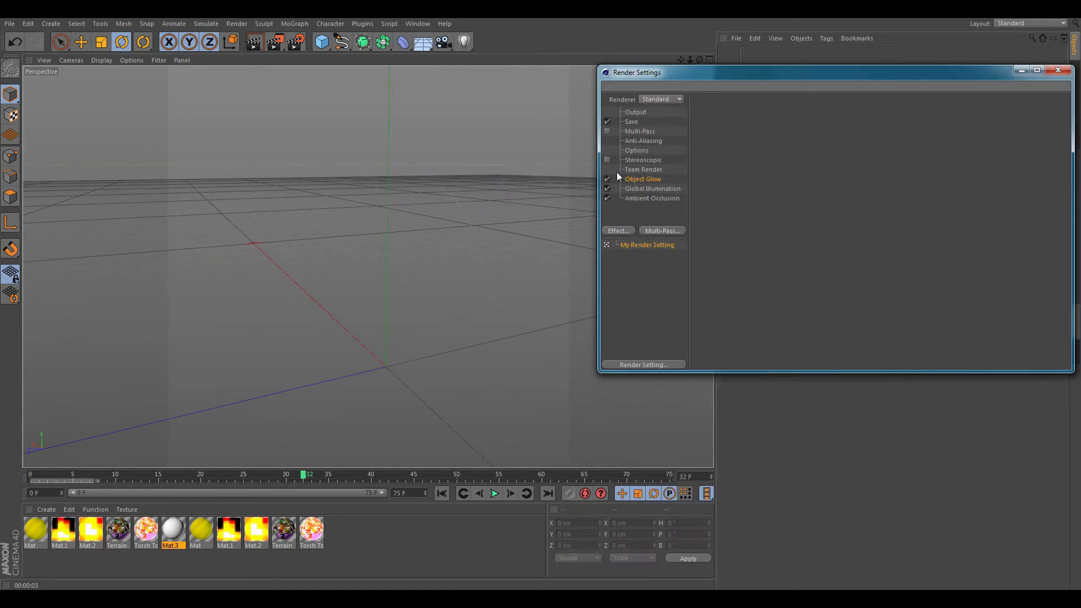
{"action": "key", "text": "ctrl+z"}
Remove the Object Glow effect from the render settings and add it again
{"action": "right_click", "coordinate": [641, 179]}
{"action": "left_click", "coordinate": [657, 183]}
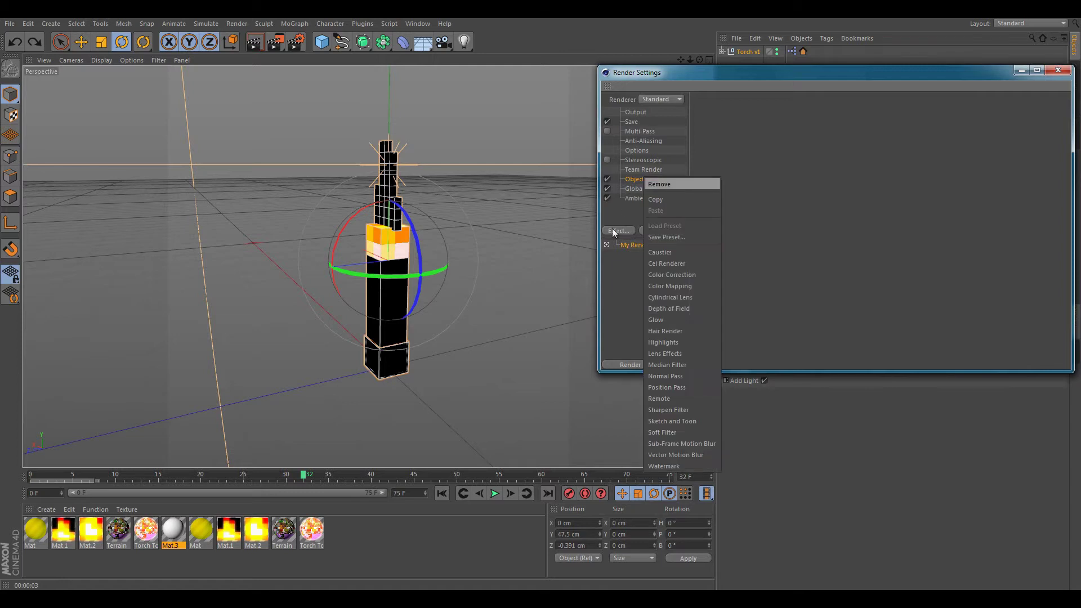
{"action": "right_click", "coordinate": [648, 244]}
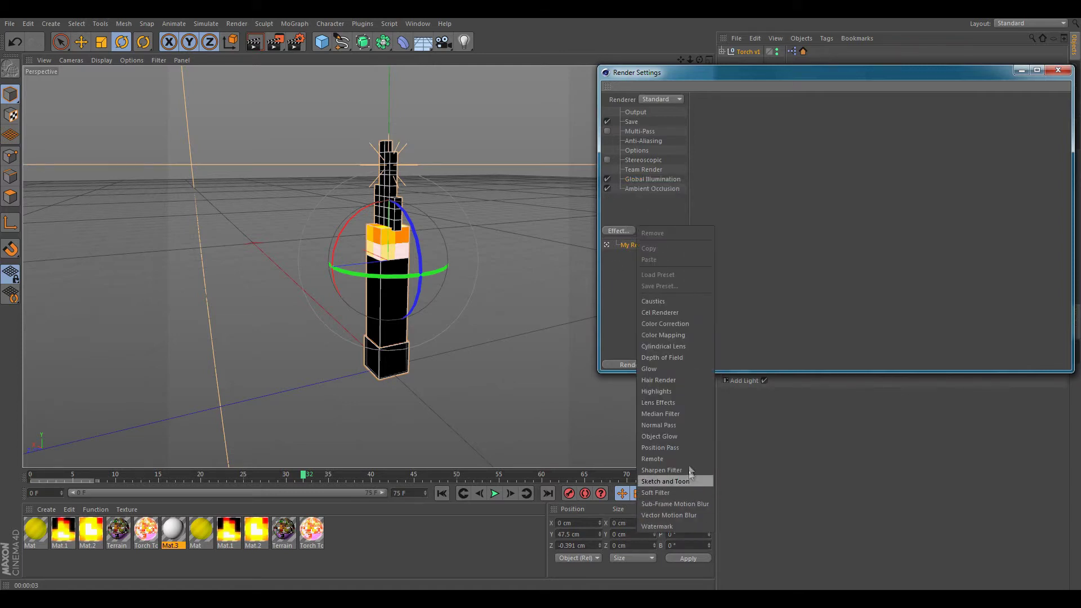
{"action": "left_click", "coordinate": [675, 437]}
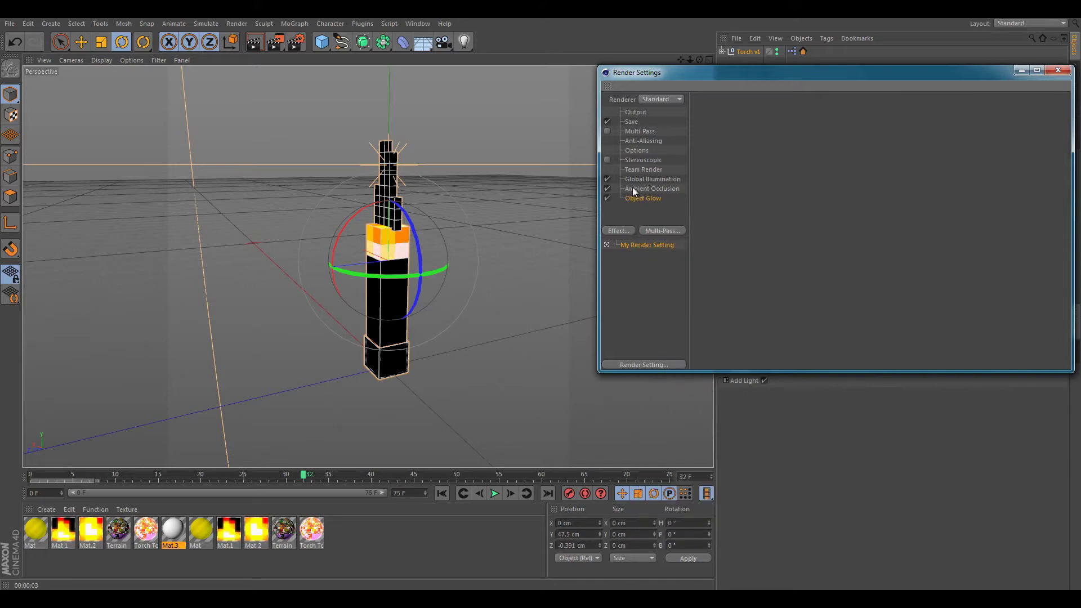
Render the perspective view with Object Glow active and close the render settings
{"action": "left_click", "coordinate": [254, 42]}
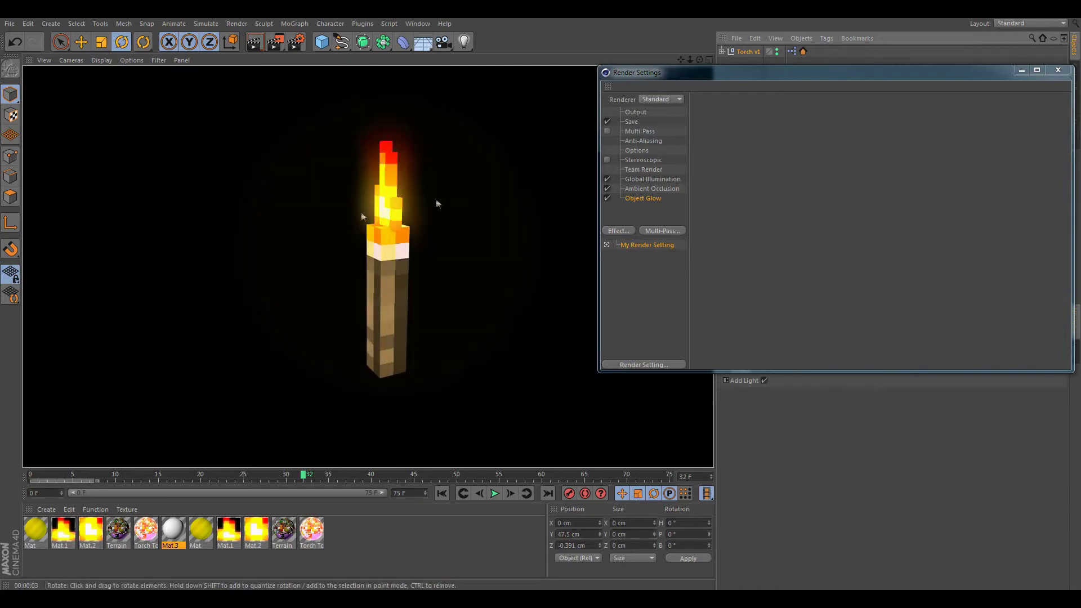
{"action": "left_click", "coordinate": [1059, 71]}
{"action": "left_click", "coordinate": [860, 119]}
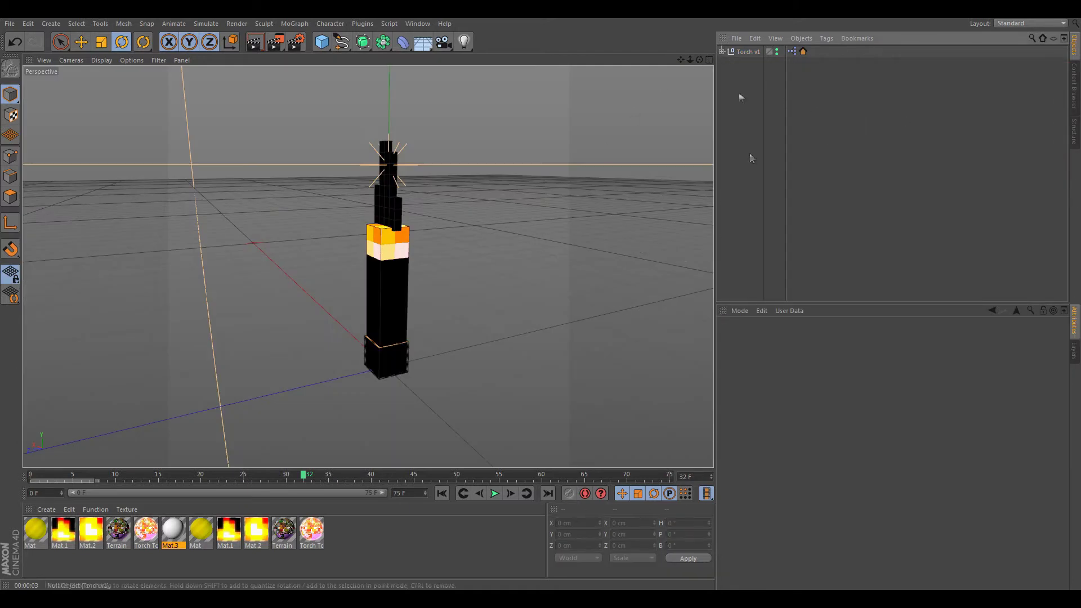
Turn off Add Light for Torch v1 and return the timeline to frame 0
{"action": "left_click", "coordinate": [748, 51]}
{"action": "left_click", "coordinate": [764, 380]}
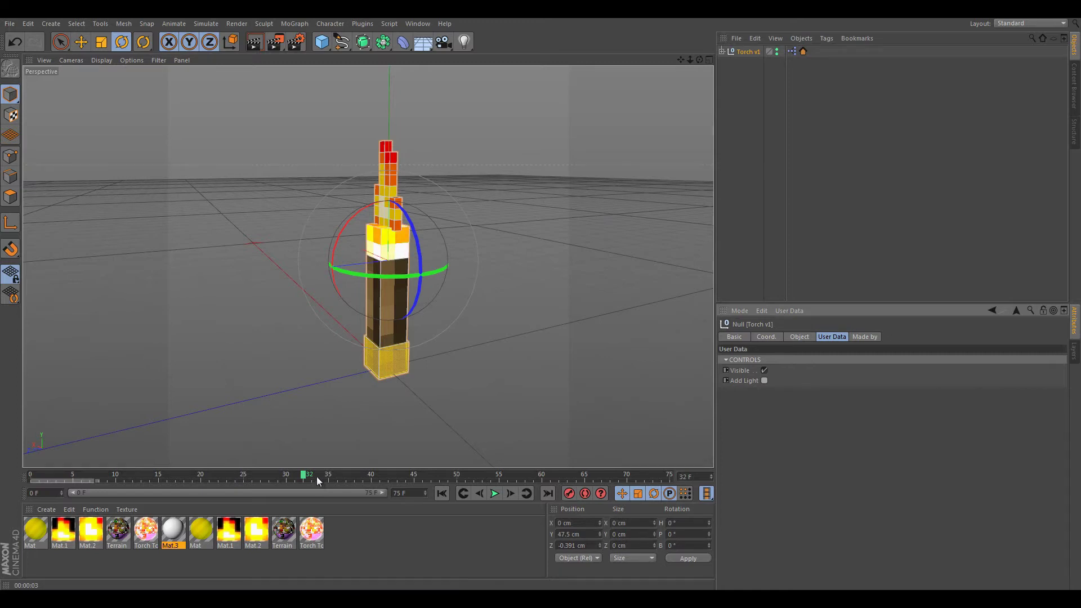
{"action": "left_click_drag", "start_coordinate": [201, 474], "coordinate": [30, 474]}
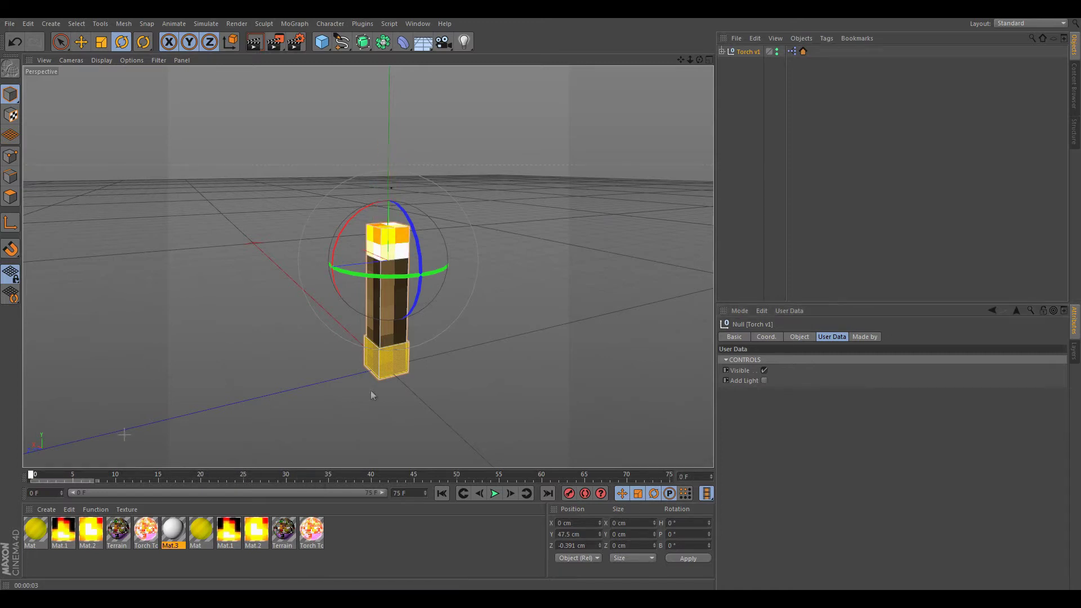
Play the flame animation, try rotating the whole Torch v1 object, and undo that rotation
{"action": "left_click", "coordinate": [744, 82]}
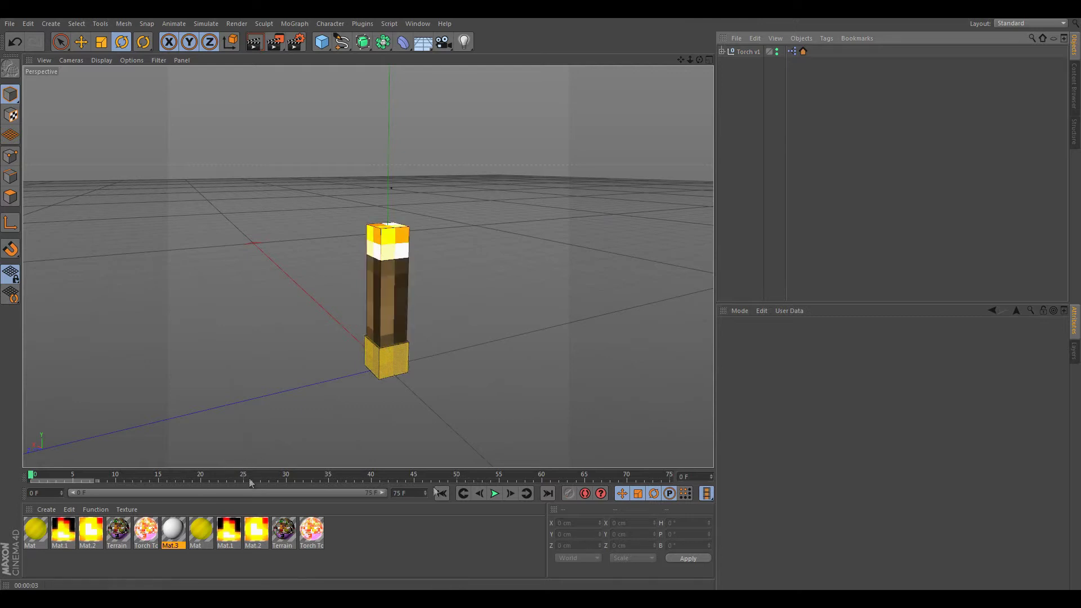
{"action": "left_click", "coordinate": [495, 492]}
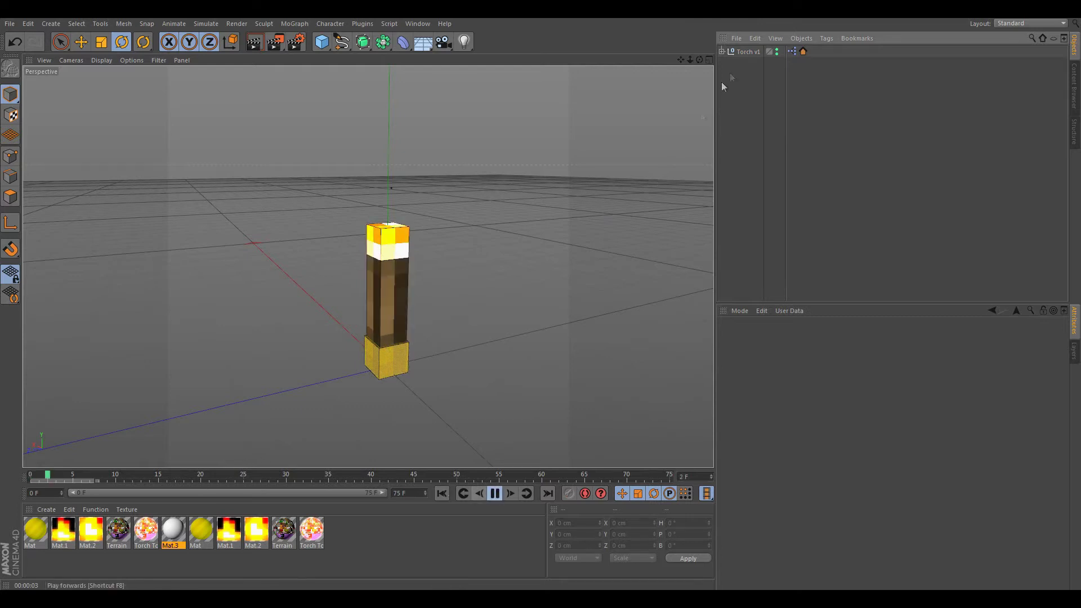
{"action": "left_click", "coordinate": [749, 51]}
{"action": "left_click_drag", "start_coordinate": [360, 258], "coordinate": [432, 113]}
{"action": "key", "text": "ctrl+z"}
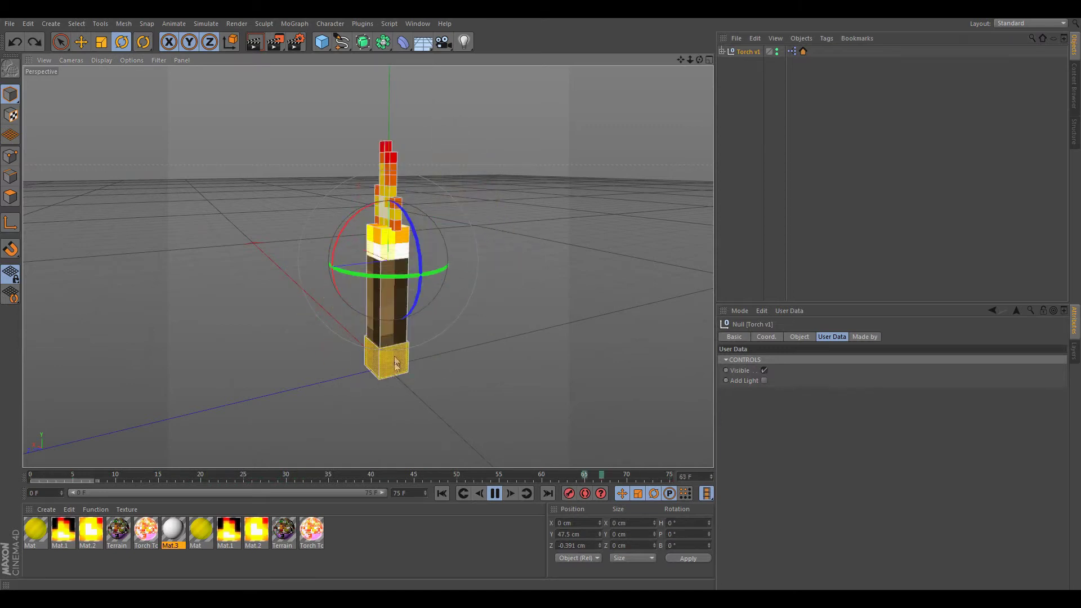
Try rotating the torch from its Orientation block during playback, undo each rotation, and stop the animation
{"action": "left_click", "coordinate": [383, 350]}
{"action": "left_click_drag", "start_coordinate": [370, 348], "coordinate": [517, 386]}
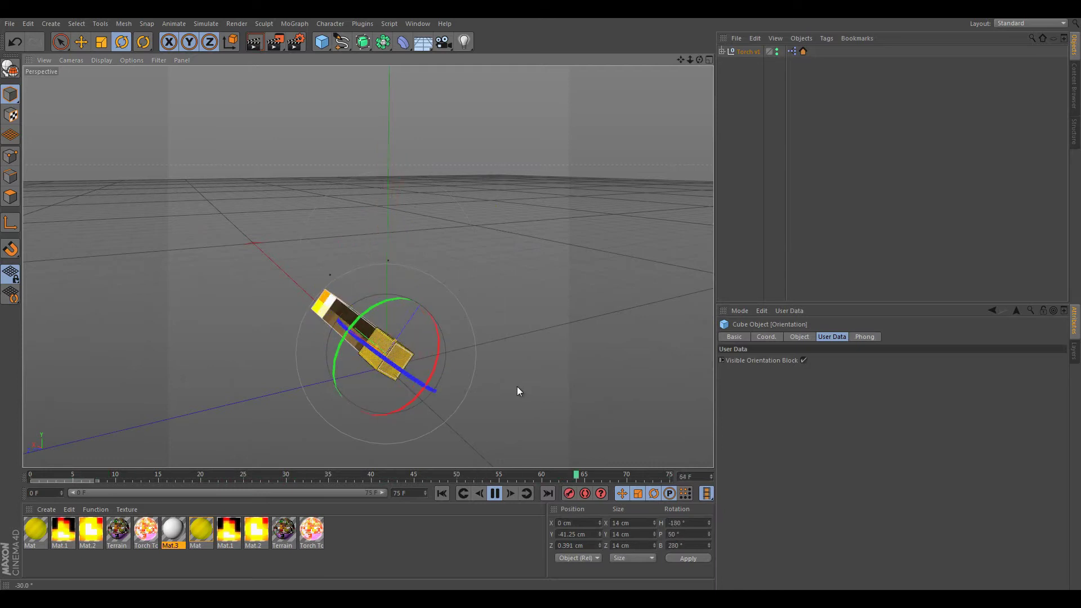
{"action": "key", "text": "ctrl+z"}
{"action": "left_click", "coordinate": [722, 51]}
{"action": "left_click", "coordinate": [395, 371]}
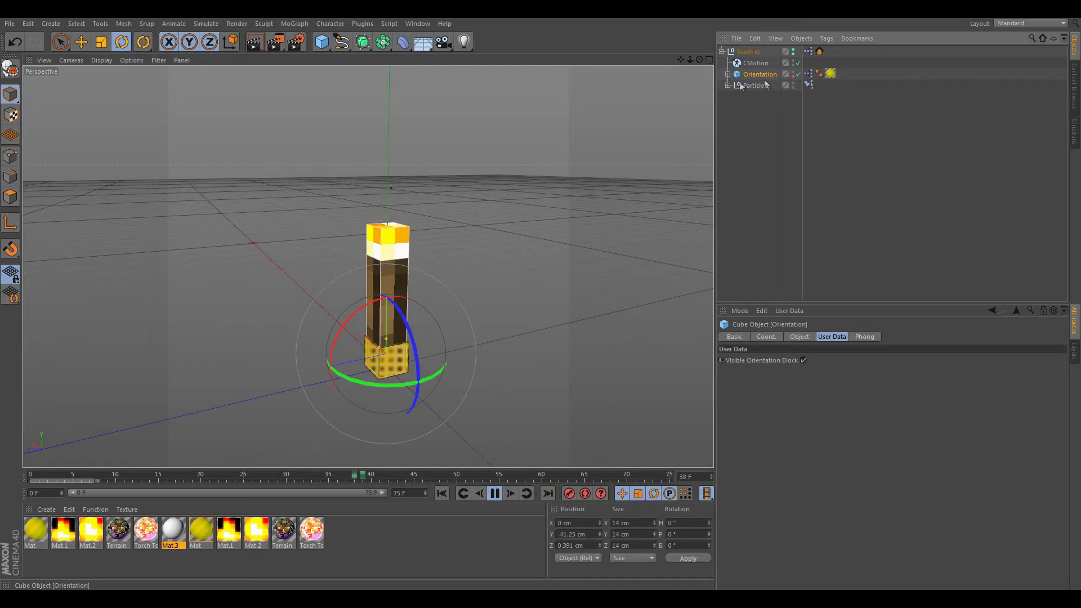
{"action": "left_click_drag", "start_coordinate": [408, 324], "coordinate": [497, 317]}
{"action": "key", "text": "ctrl+z"}
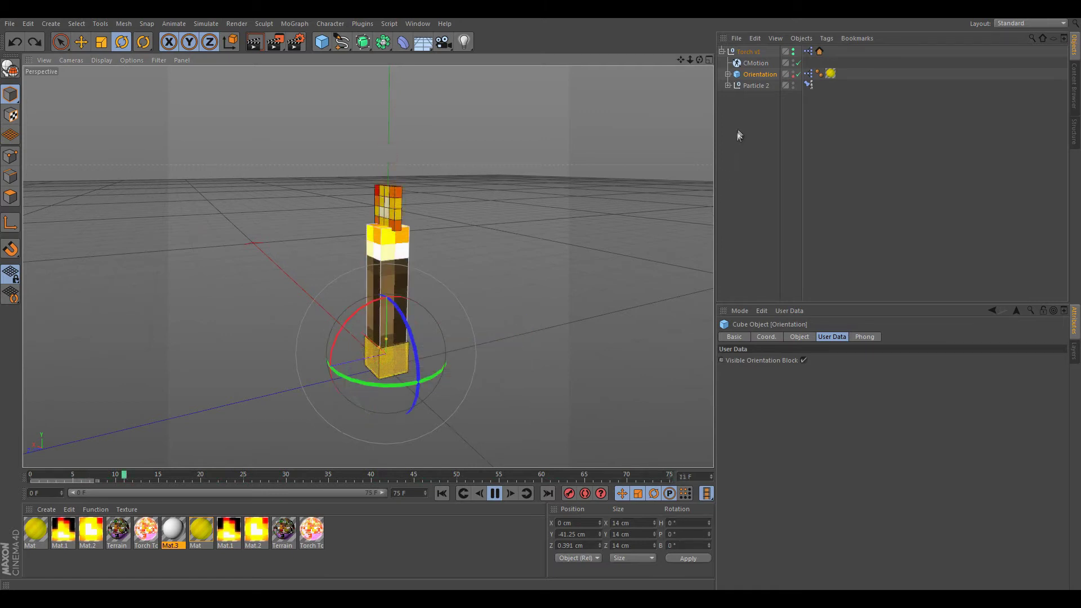
{"action": "left_click", "coordinate": [495, 494]}
Set the Time of the CMotion object to 20 F and preview the flame animation from frame 0
{"action": "left_click", "coordinate": [754, 63]}
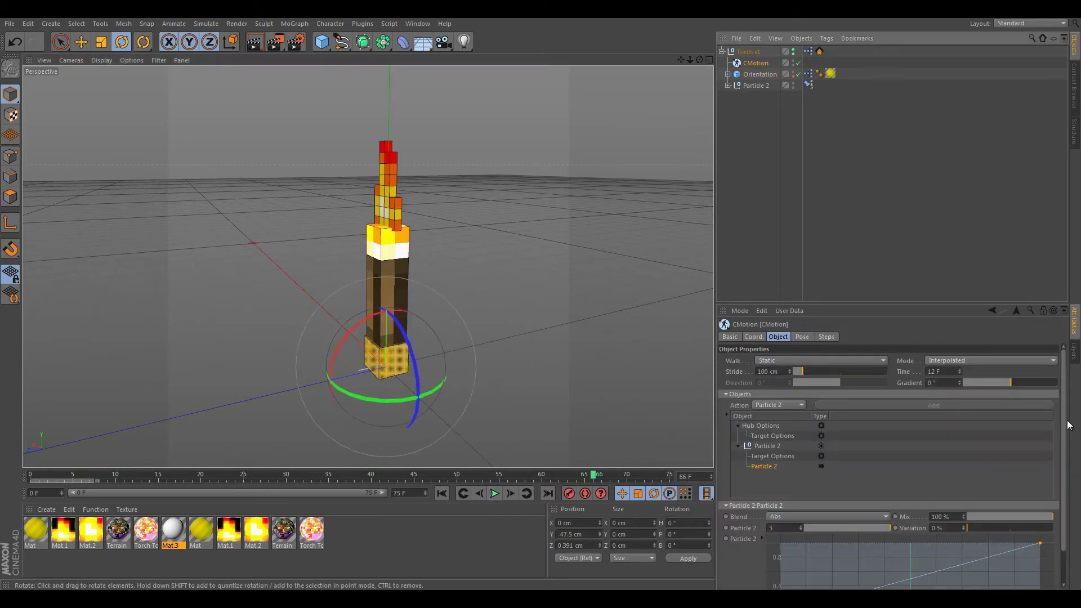
{"action": "left_click_drag", "start_coordinate": [83, 475], "coordinate": [28, 473]}
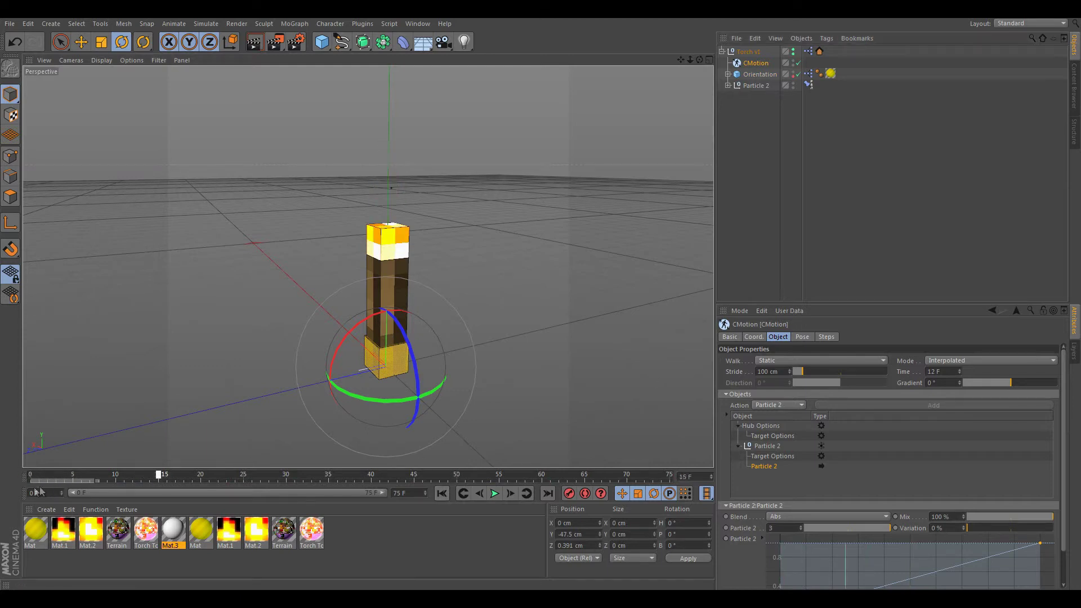
{"action": "double_click", "coordinate": [932, 373]}
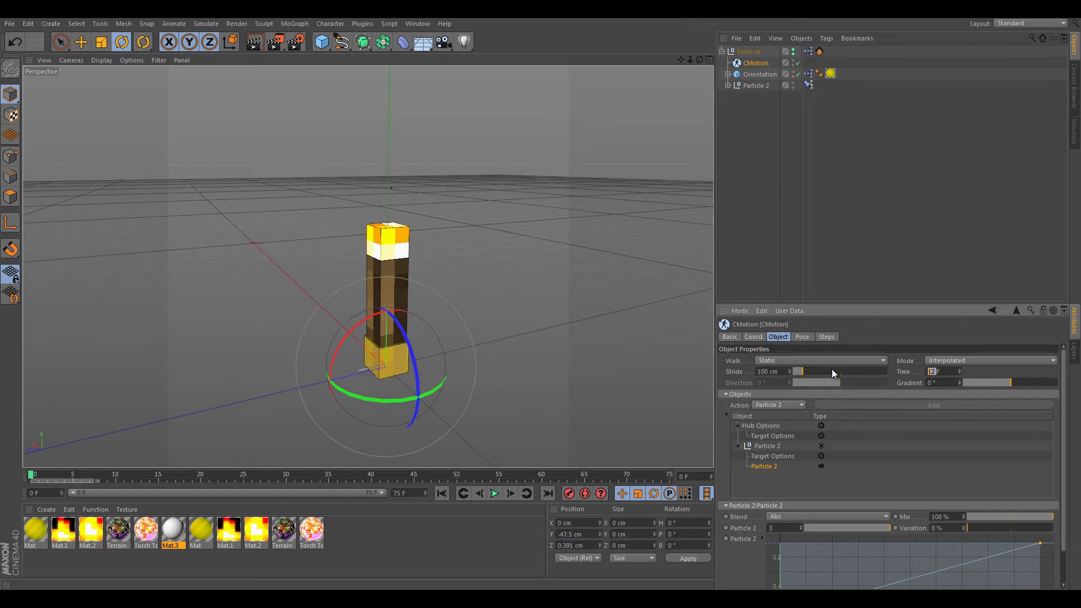
{"action": "type", "text": "20"}
{"action": "key", "text": "Return"}
{"action": "left_click", "coordinate": [494, 494]}
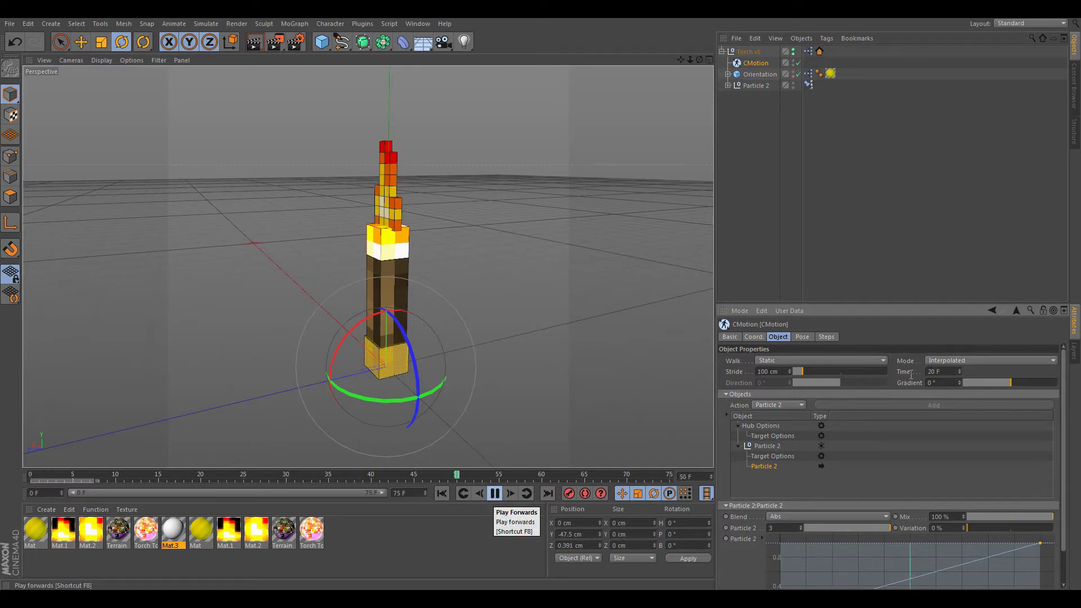
{"action": "left_click", "coordinate": [494, 495]}
Set the CMotion Time to 12 F, play the flame animation from frame 0, and rewind it
{"action": "left_click", "coordinate": [942, 371]}
{"action": "type", "text": "12"}
{"action": "key", "text": "Return"}
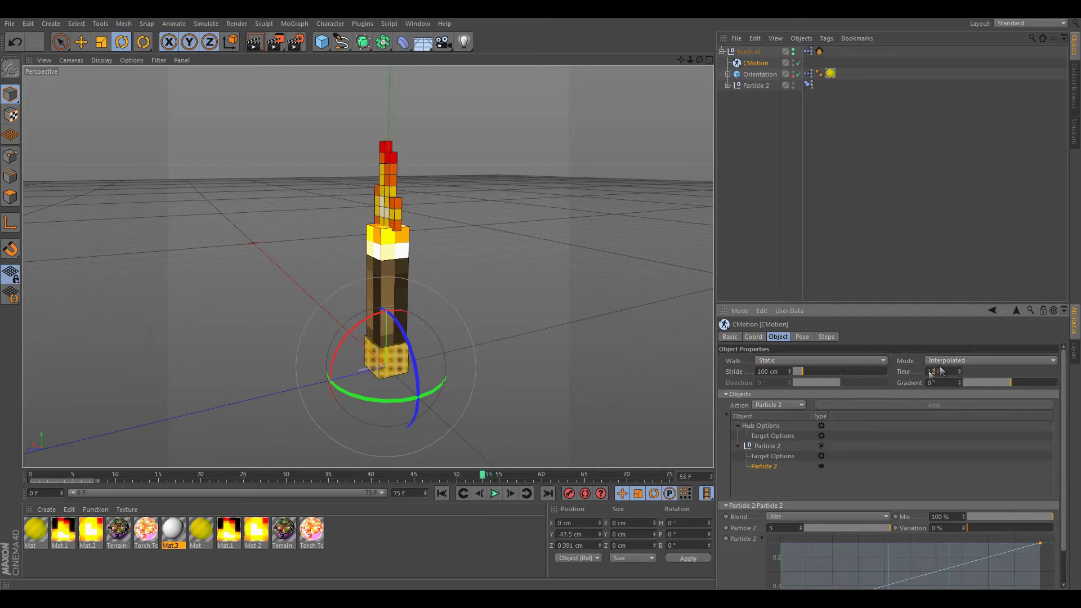
{"action": "left_click_drag", "start_coordinate": [463, 473], "coordinate": [6, 461]}
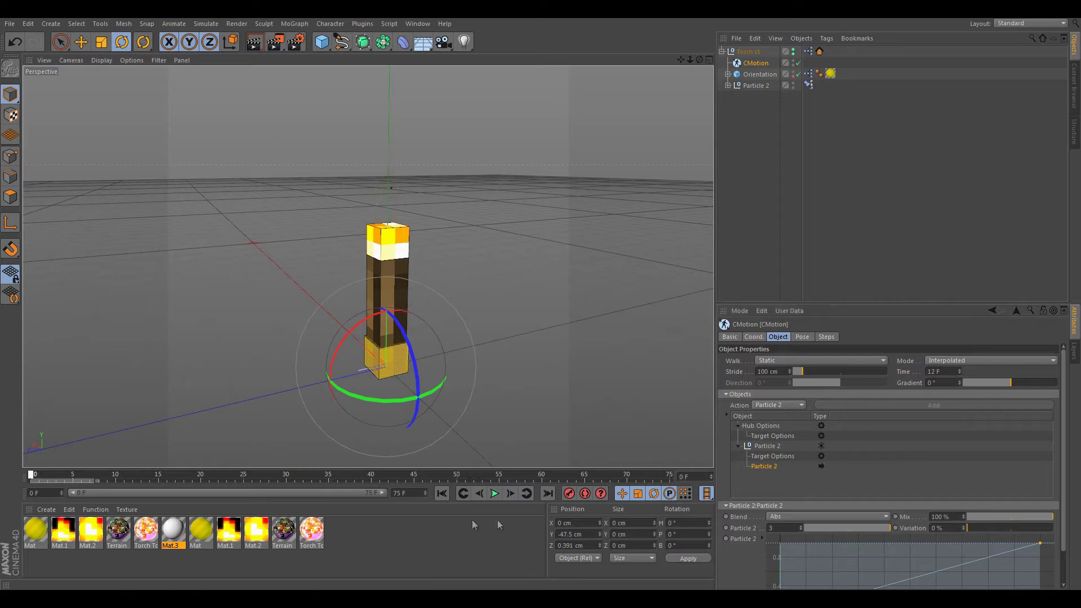
{"action": "left_click", "coordinate": [500, 495]}
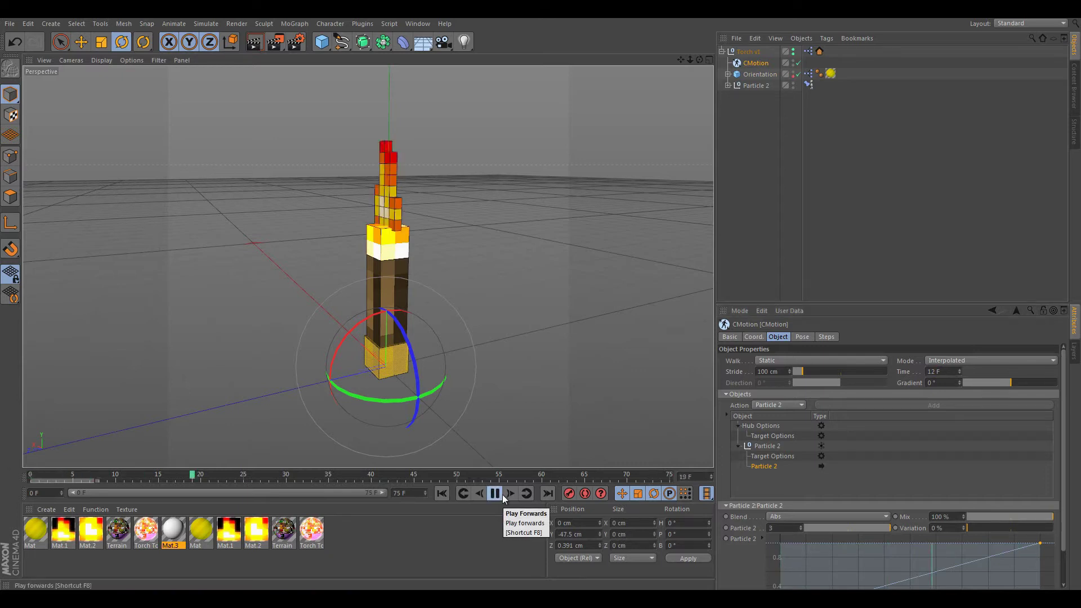
{"action": "left_click", "coordinate": [502, 494]}
{"action": "left_click_drag", "start_coordinate": [517, 476], "coordinate": [24, 492]}
Collapse the Particle 2 and Objects sections in the CMotion properties
{"action": "key", "text": "shift+g"}
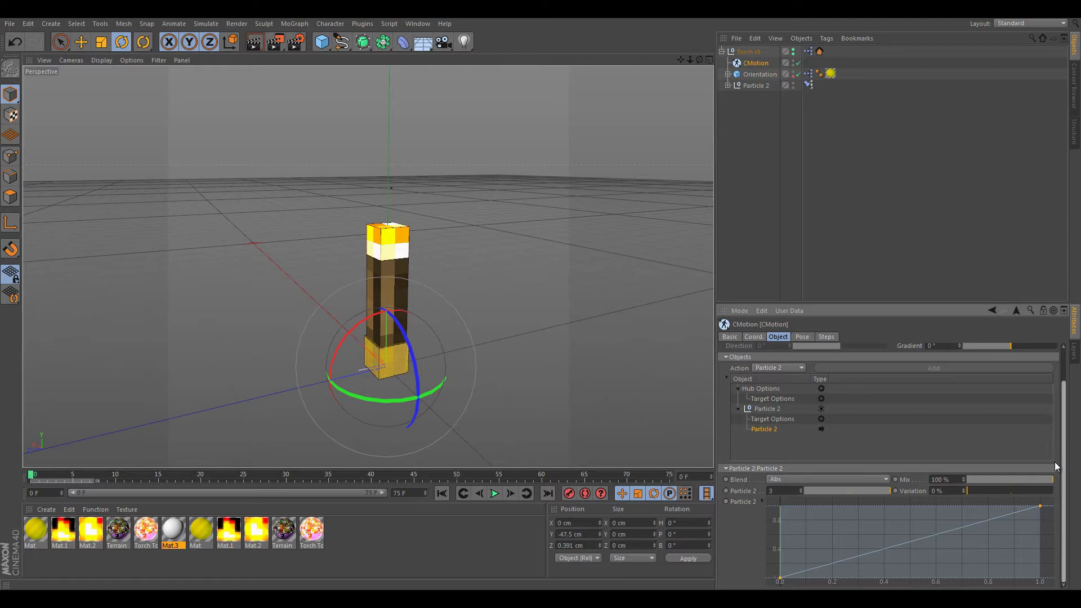
{"action": "left_click", "coordinate": [745, 505]}
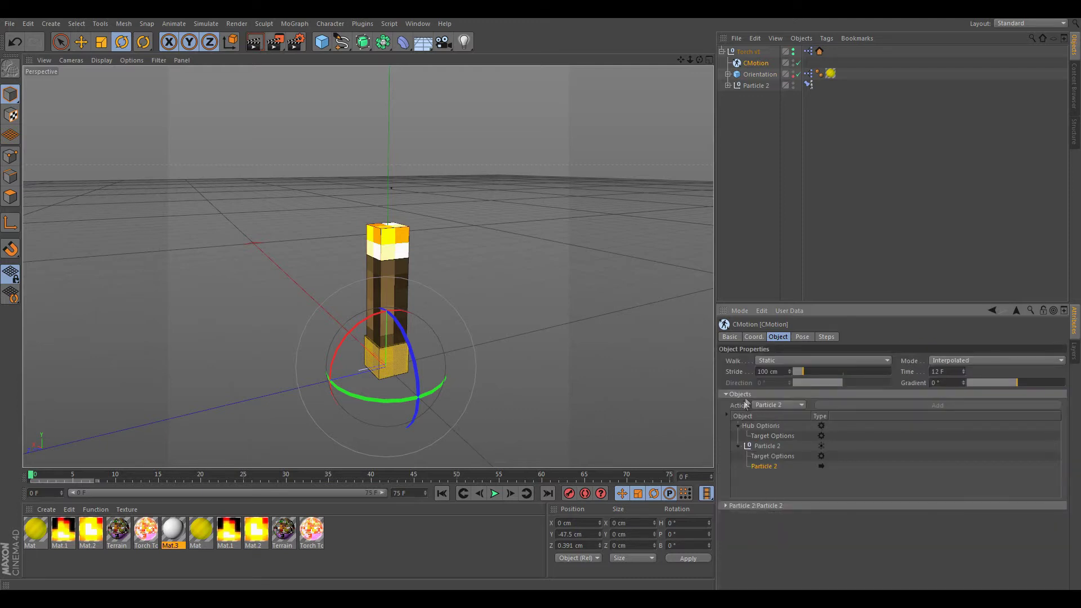
{"action": "left_click", "coordinate": [726, 394]}
{"action": "left_click", "coordinate": [754, 160]}
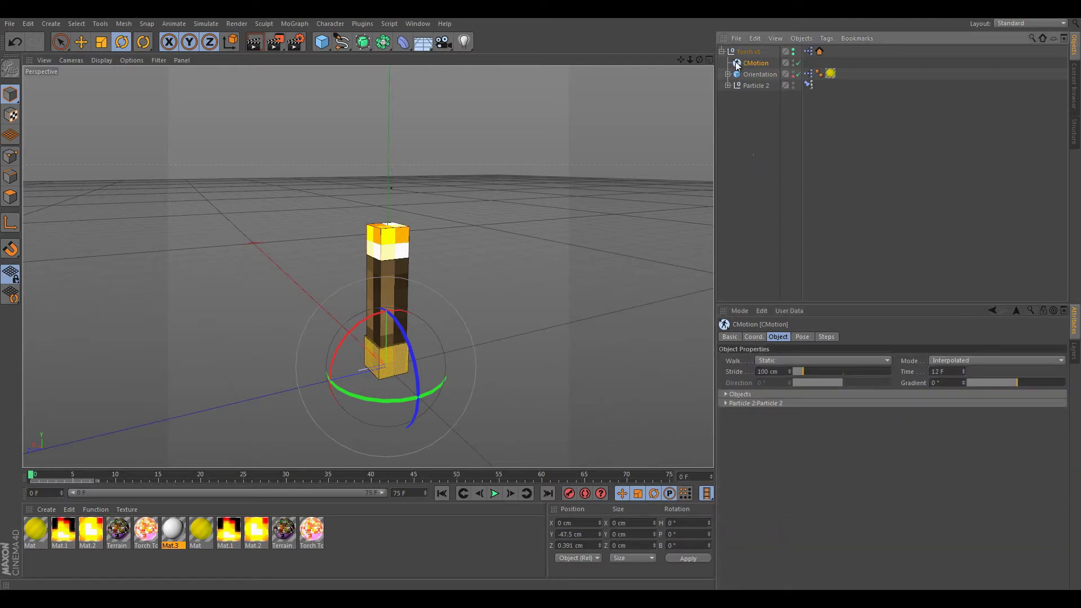
Expand the Orientation block and its Torch group to examine the nested objects, including Torch Light
{"action": "left_click", "coordinate": [728, 74]}
{"action": "left_click", "coordinate": [757, 85]}
{"action": "mouse_move", "coordinate": [414, 328]}
{"action": "left_mouse_down", "text": "alt"}
{"action": "mouse_move", "coordinate": [367, 322]}
{"action": "mouse_move", "coordinate": [429, 316]}
{"action": "left_mouse_up", "text": "alt"}
{"action": "left_click", "coordinate": [733, 85]}
{"action": "left_click", "coordinate": [761, 97]}
{"action": "left_click", "coordinate": [760, 109]}
{"action": "left_click", "coordinate": [754, 97]}
{"action": "left_click", "coordinate": [734, 85]}
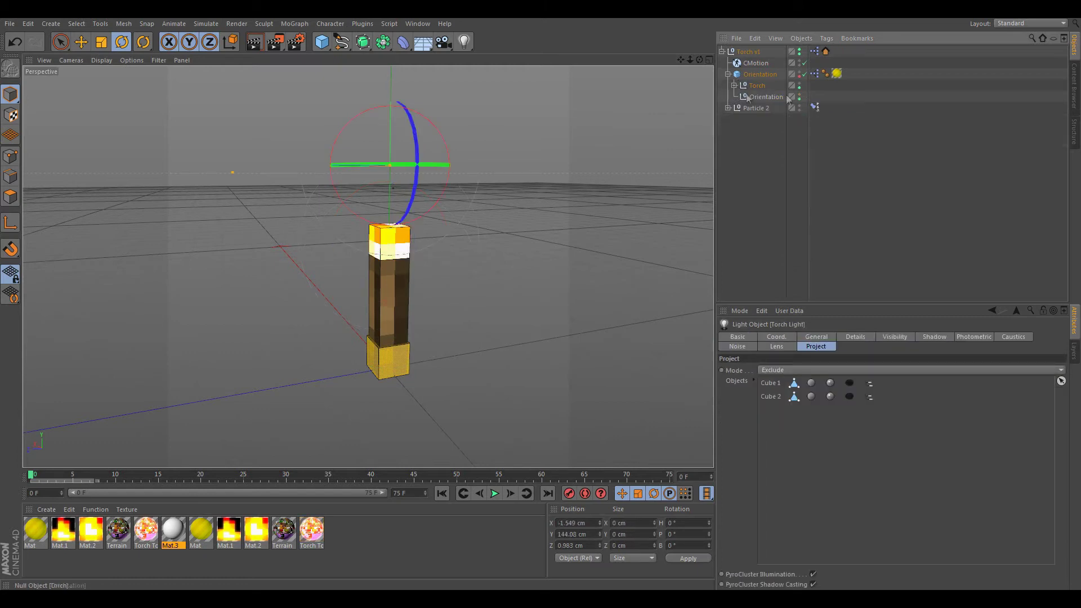
Select the Orientation null nested in the Orientation block and scrub the flame animation up close, returning to frame 0
{"action": "left_click", "coordinate": [766, 96]}
{"action": "scroll", "coordinate": [406, 218], "scroll_direction": "up", "scroll_amount": 4}
{"action": "left_click_drag", "start_coordinate": [405, 261], "coordinate": [361, 234], "text": "alt"}
{"action": "left_click_drag", "start_coordinate": [248, 474], "coordinate": [30, 476]}
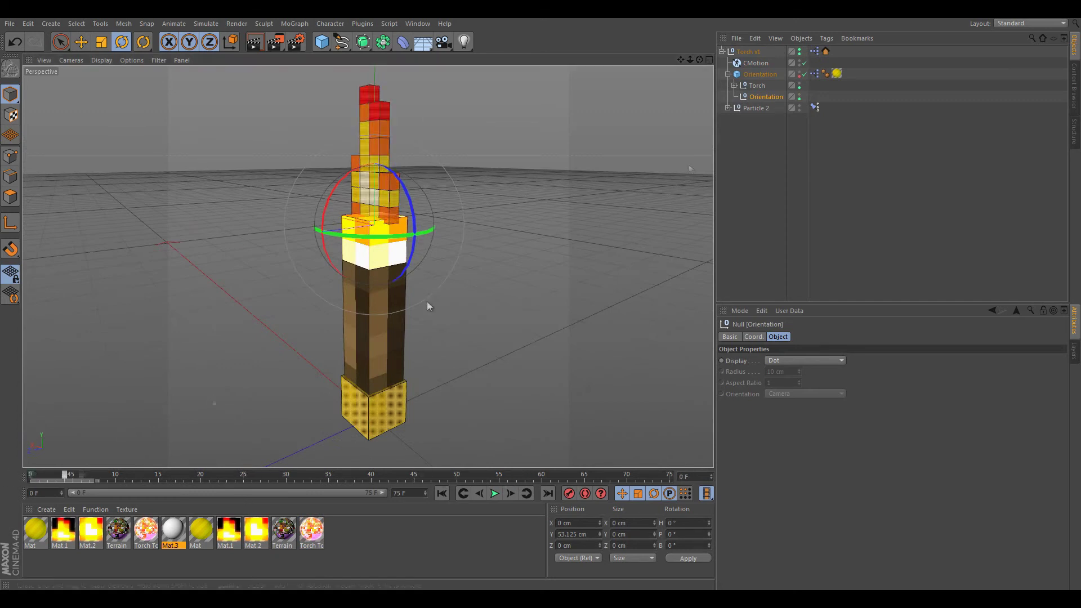
Expand Particle 2 to examine its flame cubes, and collapse the Particle 2 and Orientation hierarchies
{"action": "left_click", "coordinate": [736, 108]}
{"action": "left_click", "coordinate": [728, 108]}
{"action": "left_click", "coordinate": [754, 142]}
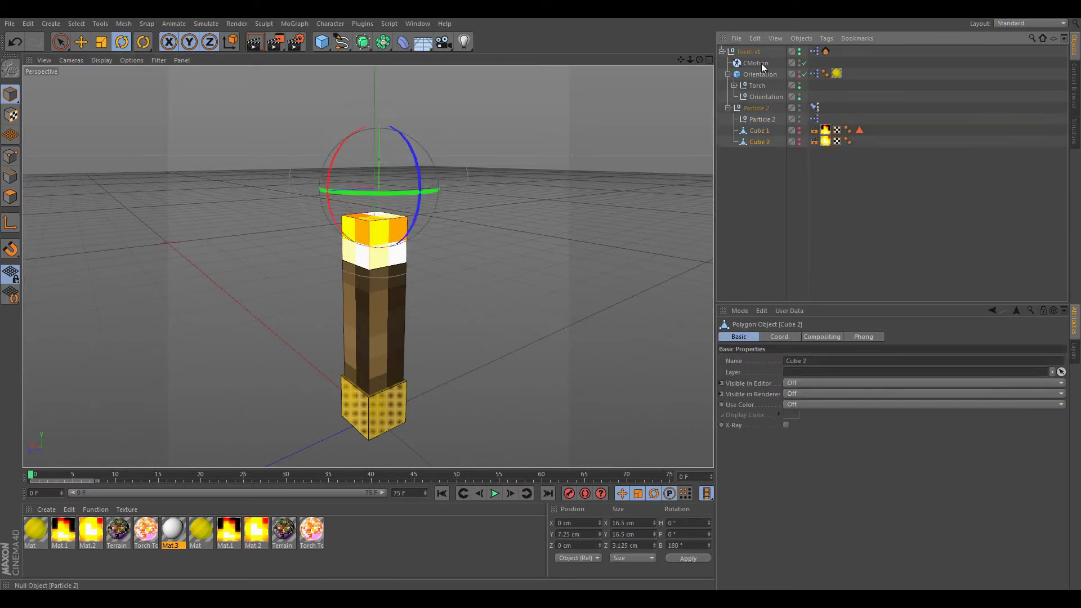
{"action": "left_click", "coordinate": [728, 108]}
{"action": "left_click", "coordinate": [727, 73]}
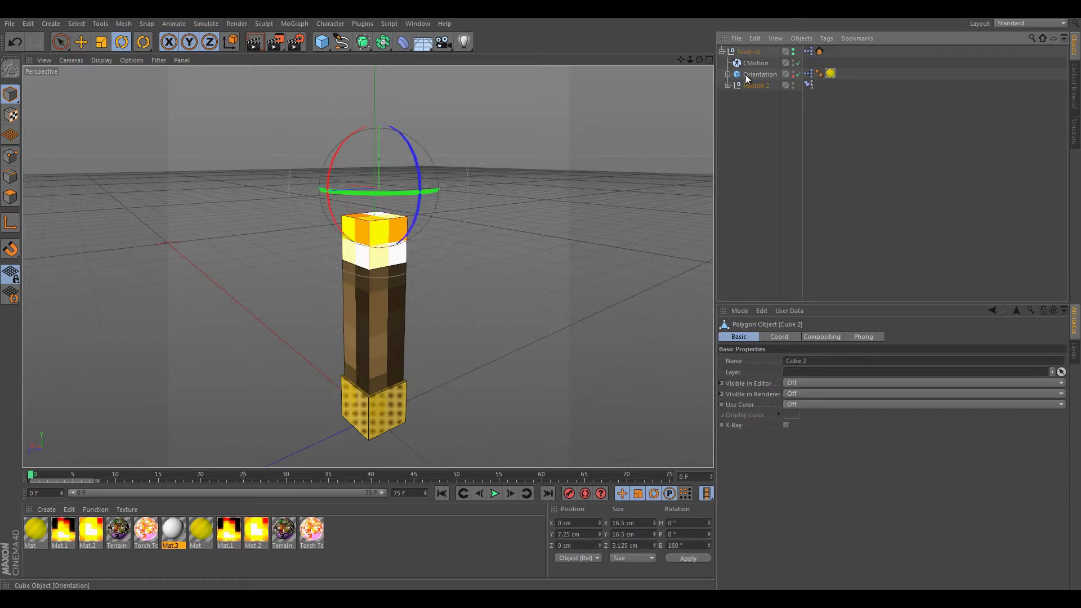
Try rotating the torch with its Orientation block selected, and undo the rotation
{"action": "left_click", "coordinate": [771, 76]}
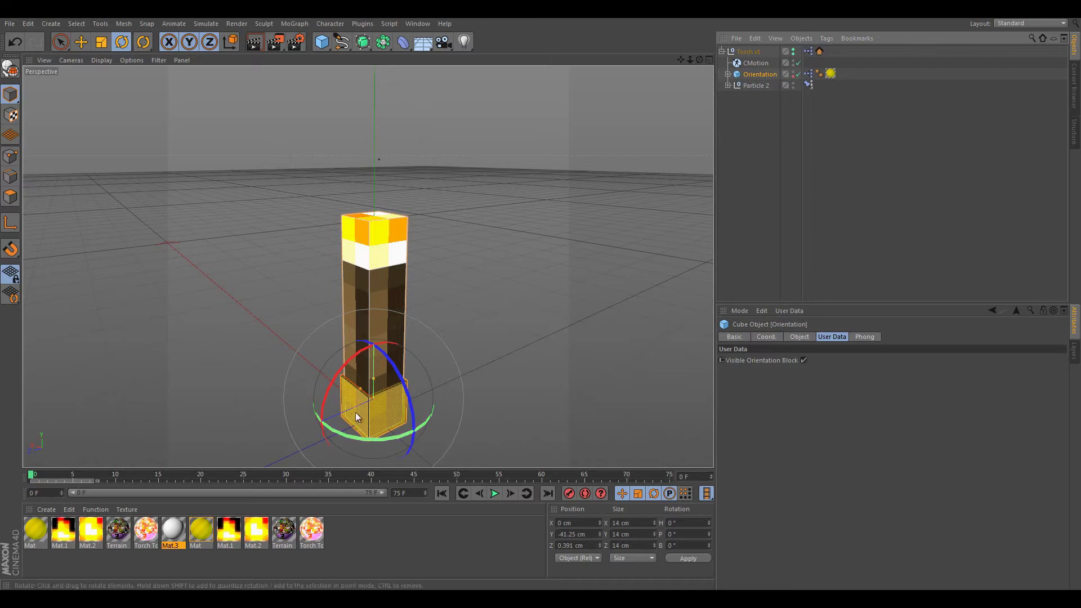
{"action": "left_click_drag", "start_coordinate": [360, 414], "coordinate": [532, 302]}
{"action": "key", "text": "ctrl+z"}
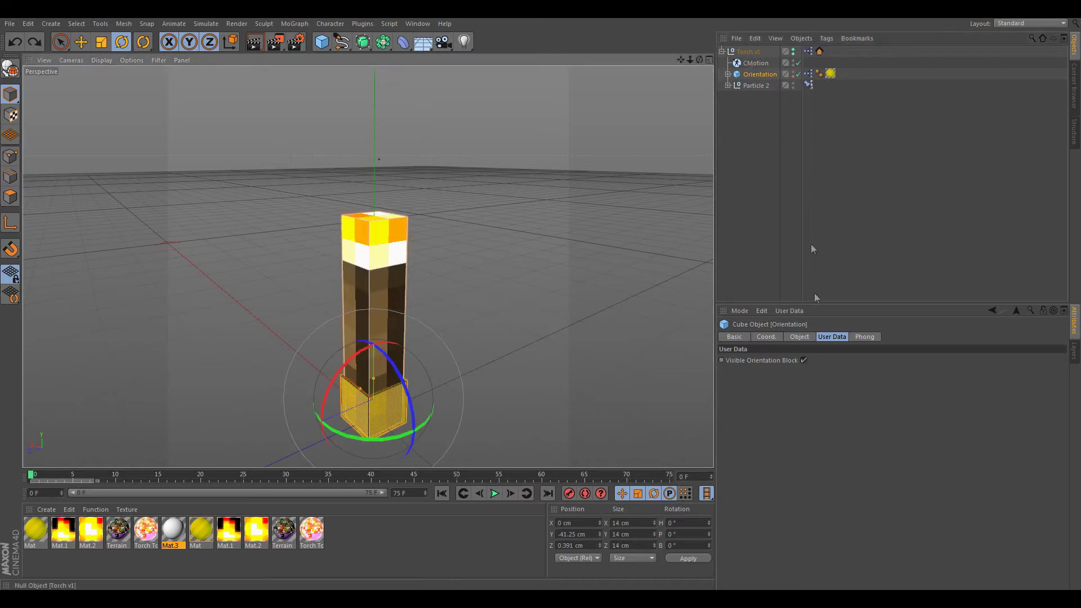
Examine the XPresso node setup of Torch v1, close the editor, and clear the selection
{"action": "left_click", "coordinate": [749, 51]}
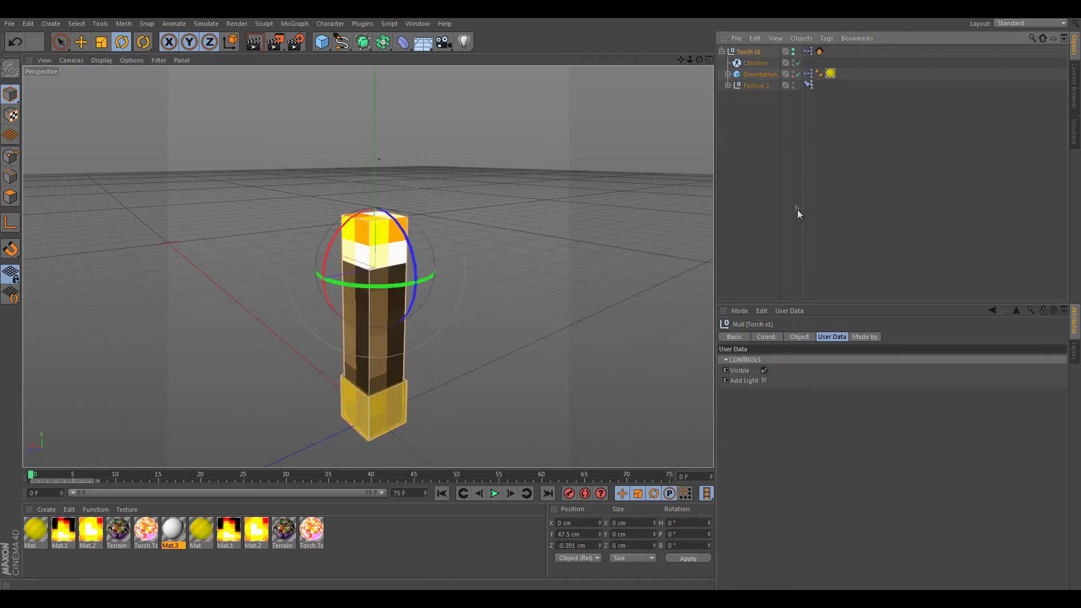
{"action": "double_click", "coordinate": [809, 52]}
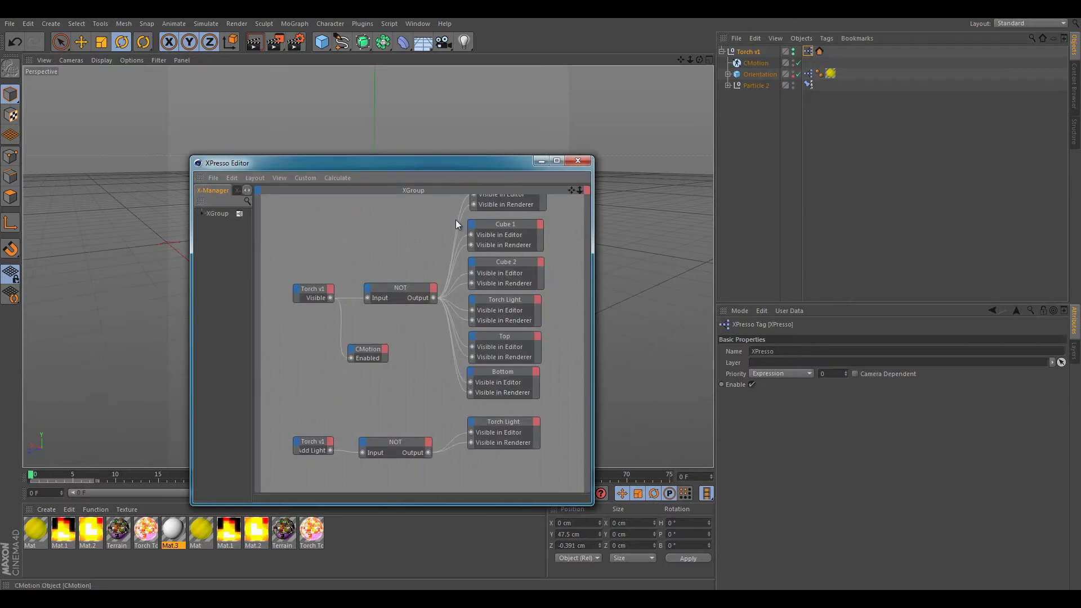
{"action": "middle_click_drag", "start_coordinate": [540, 298], "coordinate": [575, 315], "text": "alt"}
{"action": "left_click", "coordinate": [577, 161]}
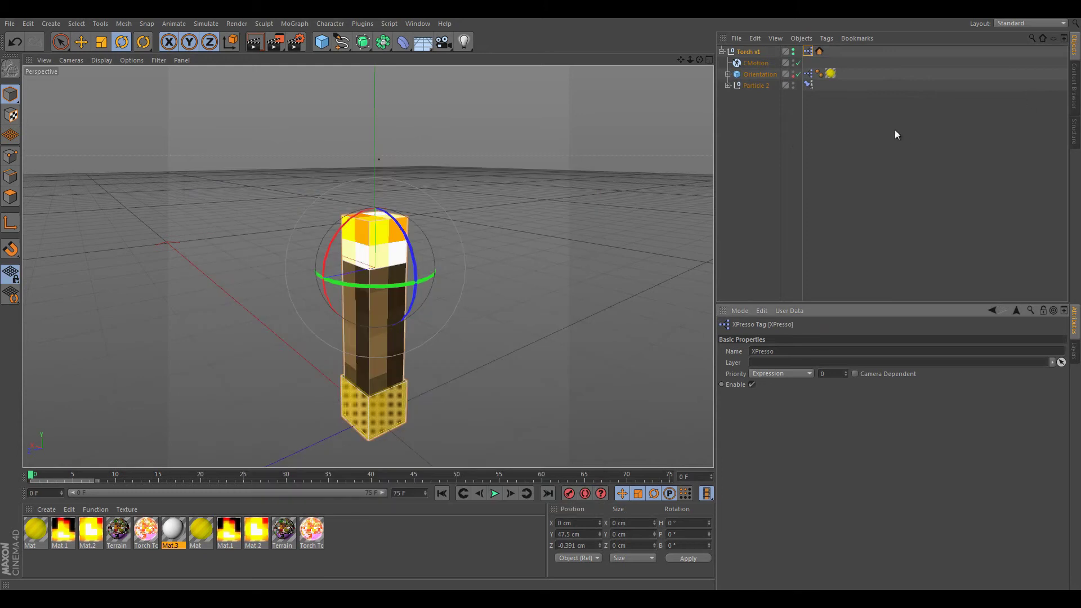
{"action": "left_click", "coordinate": [895, 131]}
Find the Zombie (Facial expressions) rig in the Content Browser, add it to the scene, and return to the object list
{"action": "left_click", "coordinate": [1074, 87]}
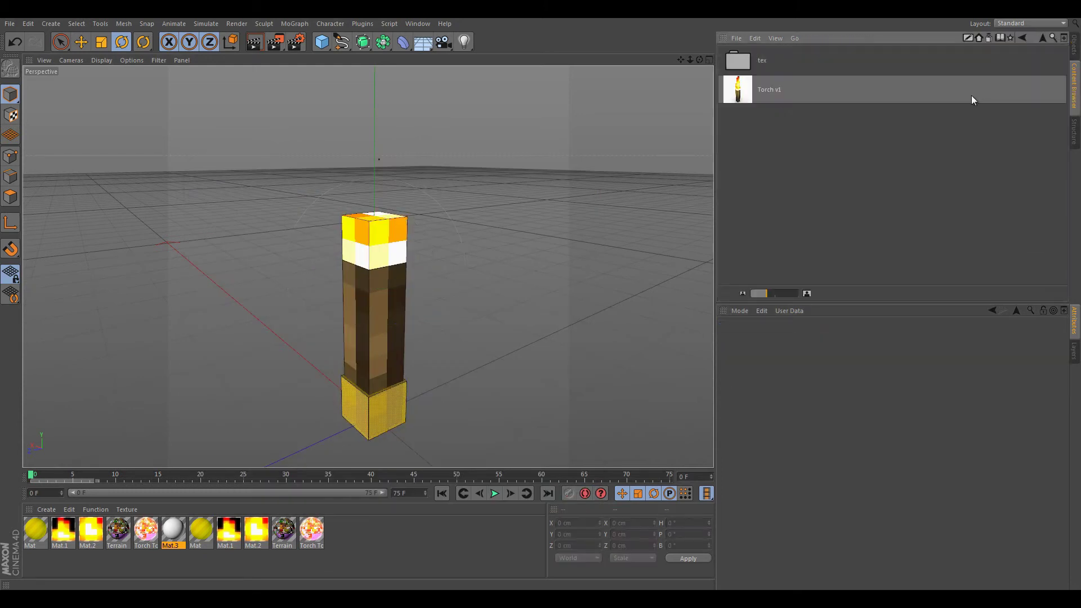
{"action": "key", "text": "BackSpace"}
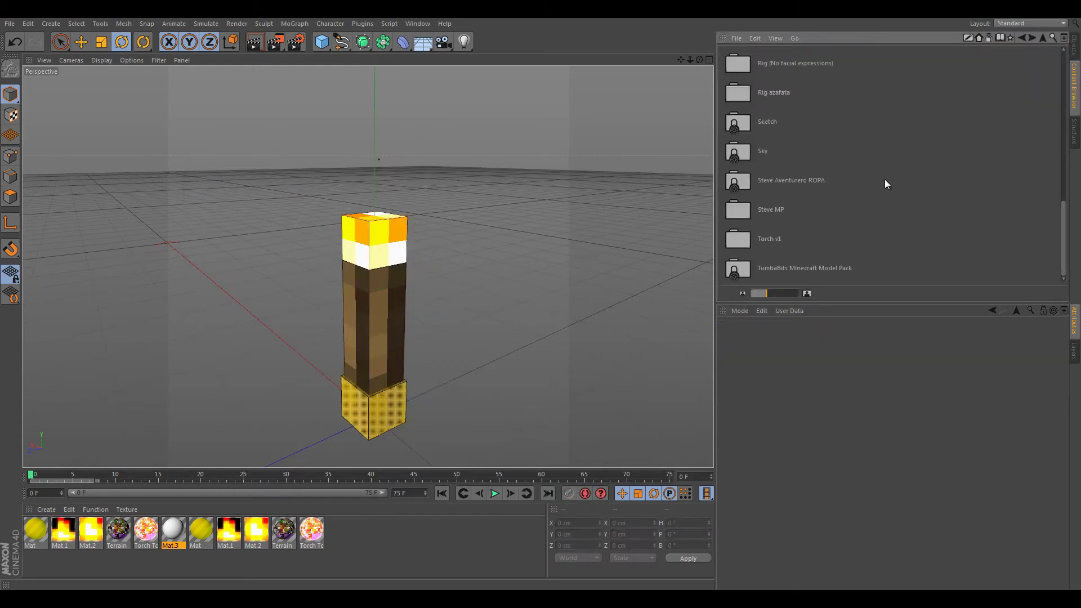
{"action": "scroll", "coordinate": [849, 202], "scroll_direction": "up", "scroll_amount": 8}
{"action": "scroll", "coordinate": [849, 201], "scroll_direction": "down", "scroll_amount": 5}
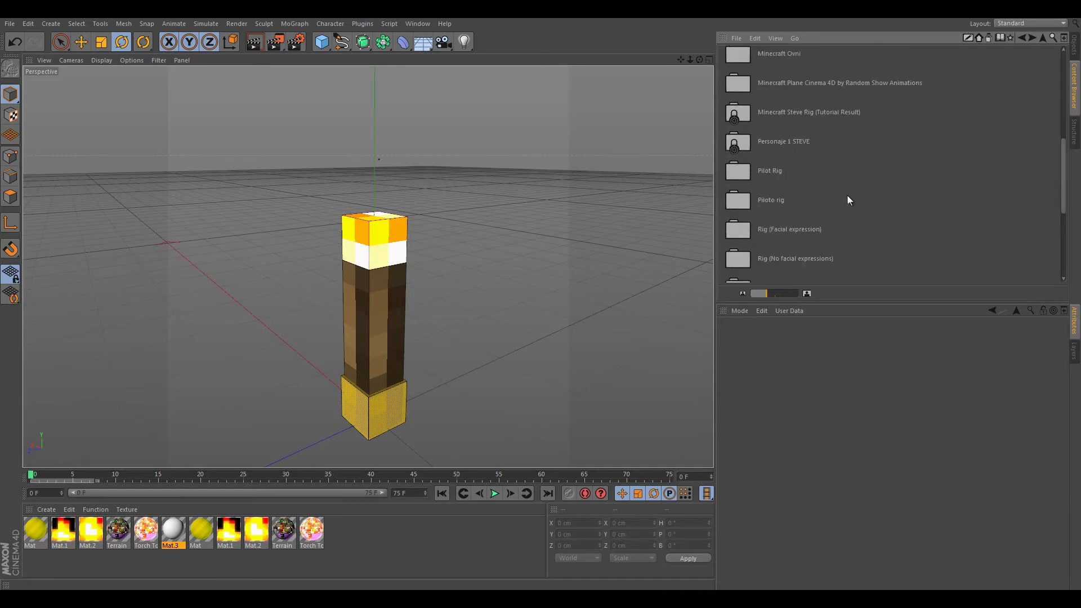
{"action": "scroll", "coordinate": [849, 199], "scroll_direction": "down", "scroll_amount": 2}
{"action": "double_click", "coordinate": [795, 163]}
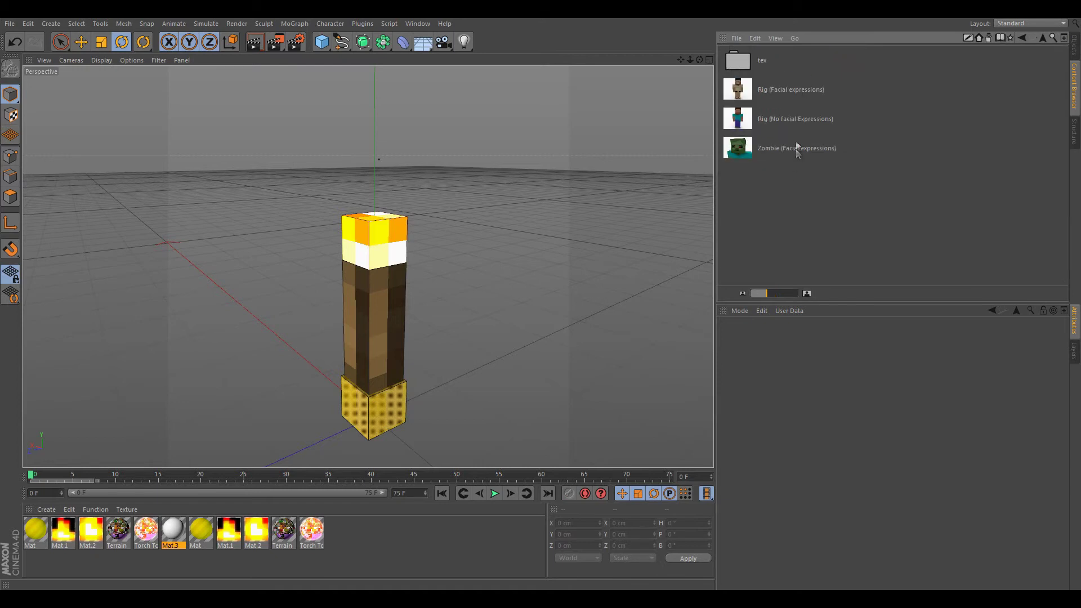
{"action": "double_click", "coordinate": [795, 151]}
{"action": "left_click", "coordinate": [1073, 45]}
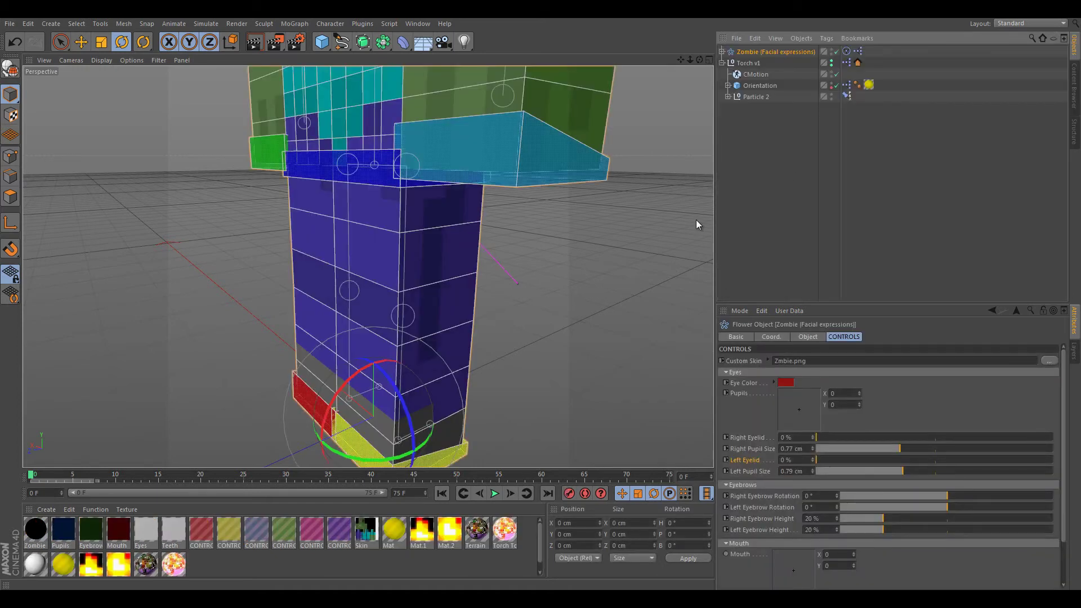
Select the Orientation block inside Torch v1 with the whole Zombie in view
{"action": "left_click", "coordinate": [638, 209]}
{"action": "scroll", "coordinate": [497, 357], "scroll_direction": "down", "scroll_amount": 5}
{"action": "left_click_drag", "start_coordinate": [472, 310], "coordinate": [357, 333], "text": "alt"}
{"action": "right_click_drag", "start_coordinate": [358, 332], "coordinate": [360, 308], "text": "alt"}
{"action": "left_click", "coordinate": [390, 346]}
{"action": "scroll", "coordinate": [390, 346], "scroll_direction": "up", "scroll_amount": 3}
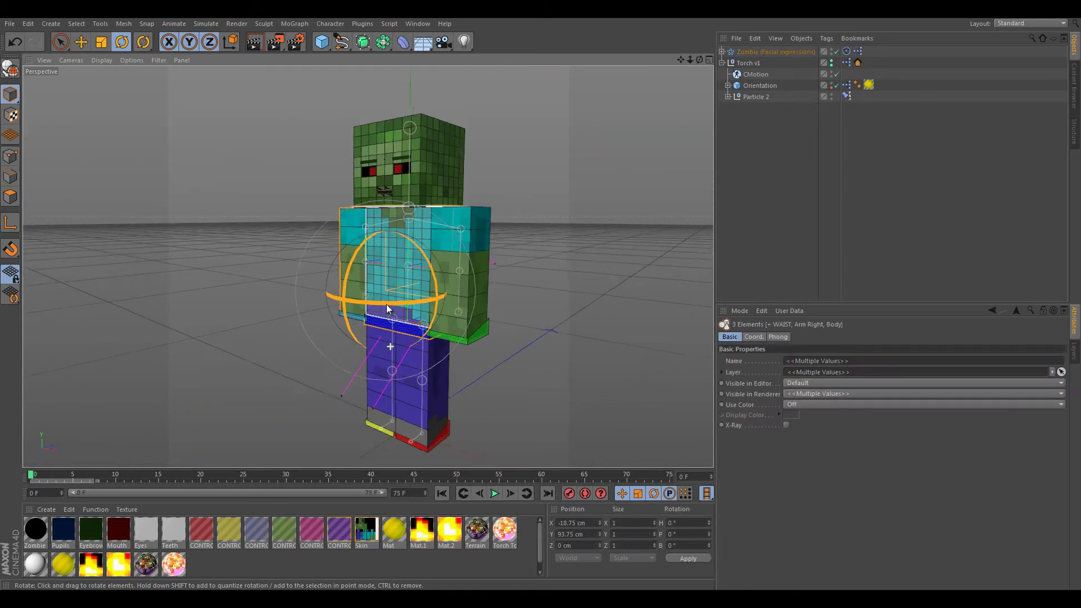
{"action": "left_click", "coordinate": [745, 63]}
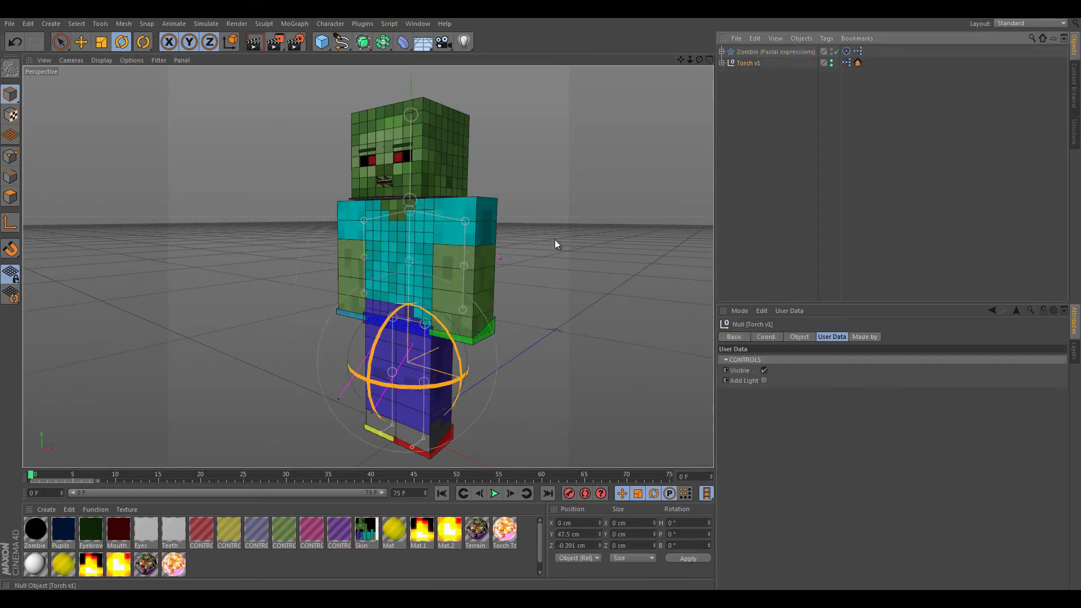
{"action": "left_click", "coordinate": [724, 62]}
{"action": "left_click", "coordinate": [722, 63]}
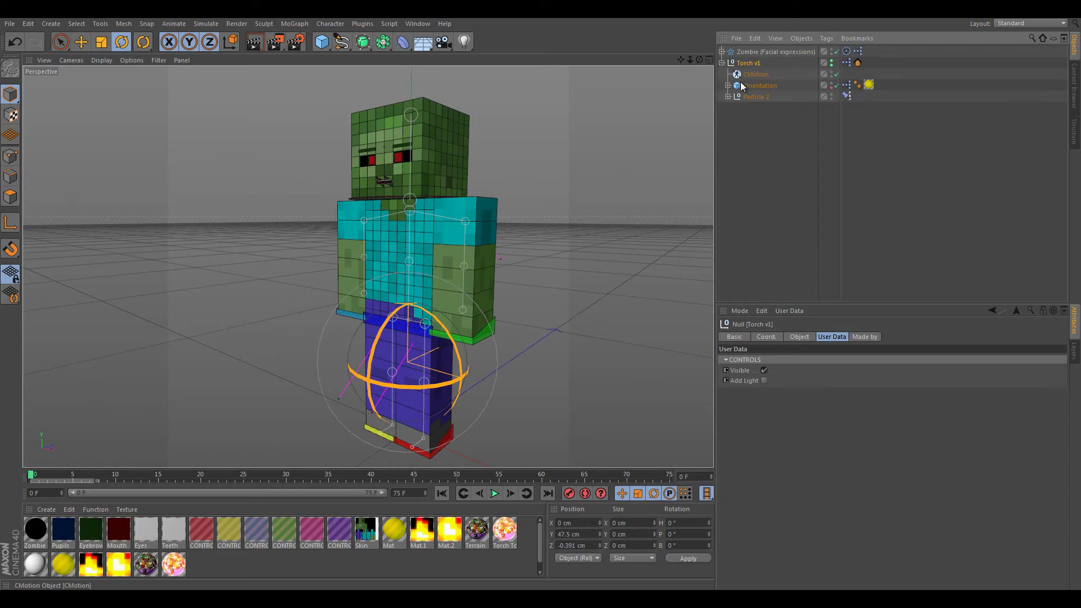
{"action": "left_click", "coordinate": [755, 86]}
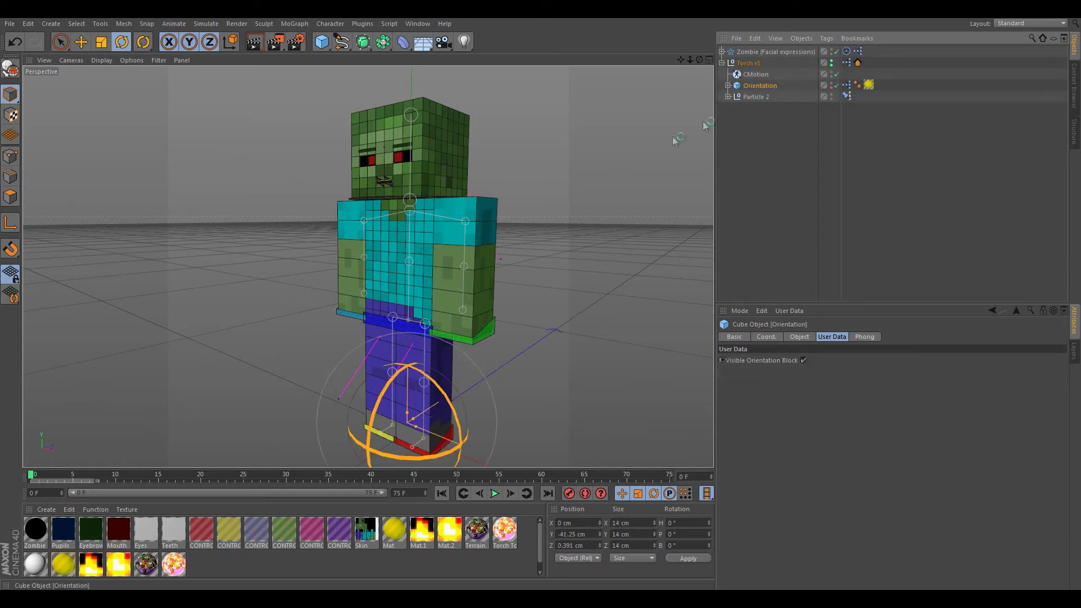
Move the Orientation block beside the Zombie's right arm, to about X -34.4 cm, Y 43.1 cm and Z -21.5 cm
{"action": "left_click", "coordinate": [85, 43]}
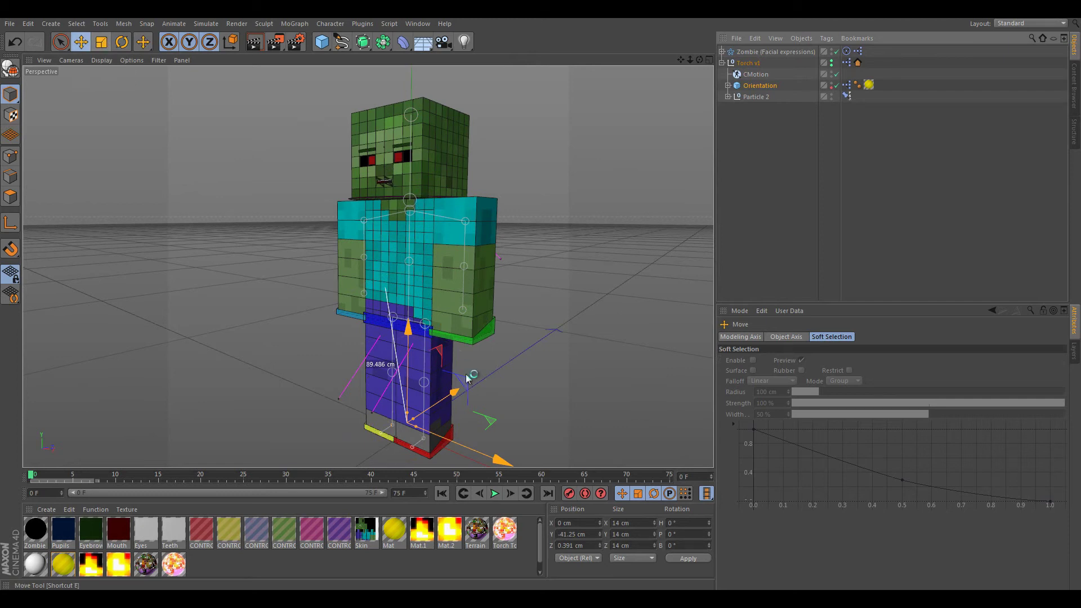
{"action": "left_click_drag", "start_coordinate": [403, 328], "coordinate": [409, 245]}
{"action": "left_click_drag", "start_coordinate": [555, 323], "coordinate": [368, 325], "text": "alt"}
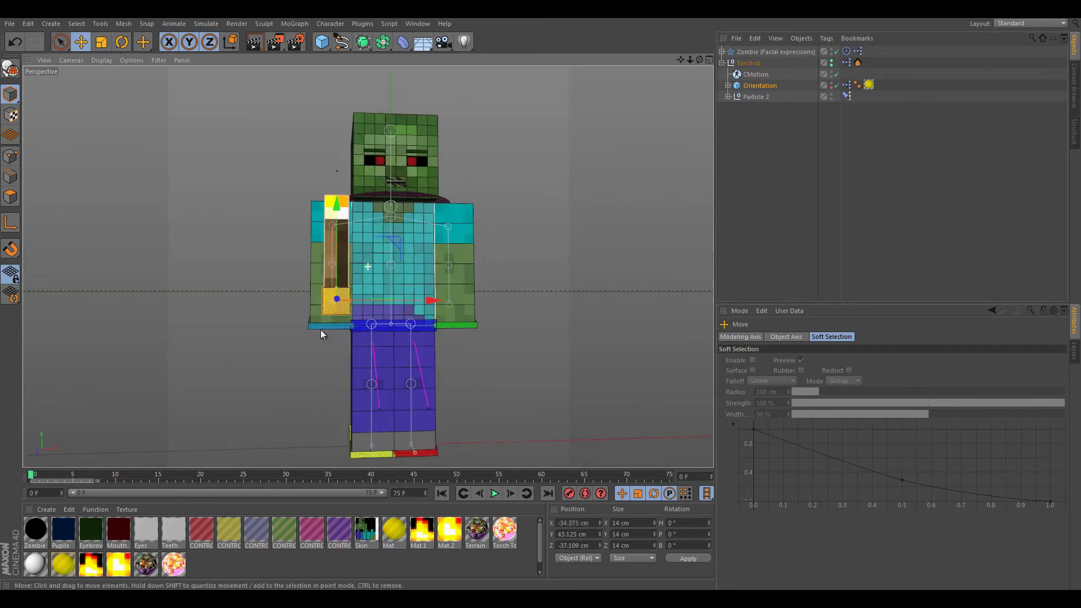
{"action": "right_click_drag", "start_coordinate": [314, 290], "coordinate": [442, 322], "text": "alt"}
{"action": "left_click_drag", "start_coordinate": [443, 322], "coordinate": [326, 284], "text": "alt"}
Rotate the Orientation block to a pitch of 90° so the torch points forward
{"action": "key", "text": "r"}
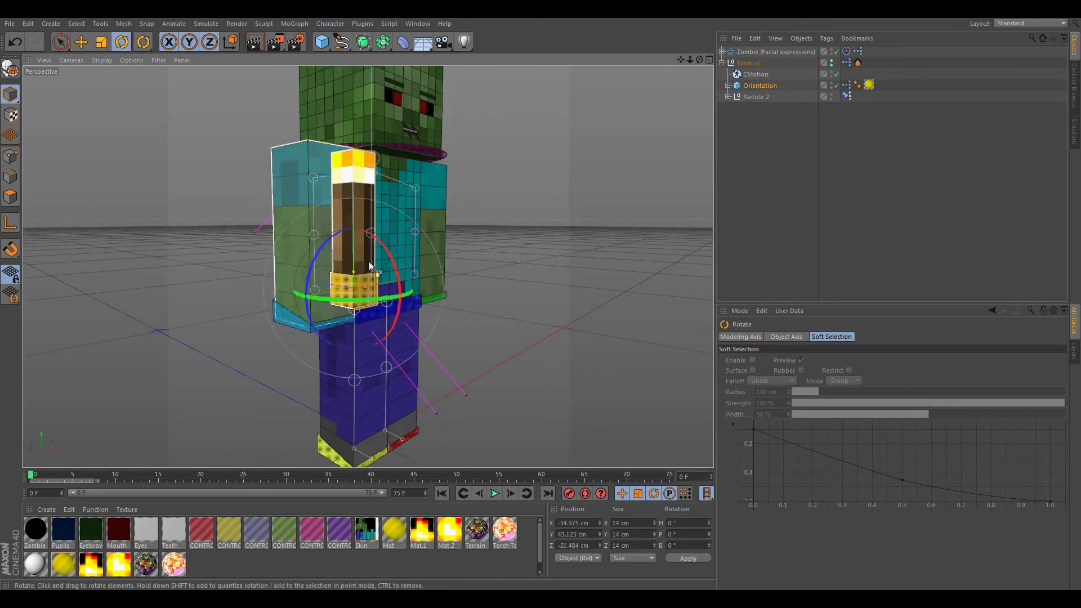
{"action": "left_click_drag", "start_coordinate": [421, 360], "coordinate": [393, 378], "text": "shift"}
{"action": "key", "text": "ctrl+z"}
Move the torch into the Zombie's right hand, to about X -37.5 cm, Y 40 cm and Z 9.8 cm
{"action": "left_click", "coordinate": [81, 42]}
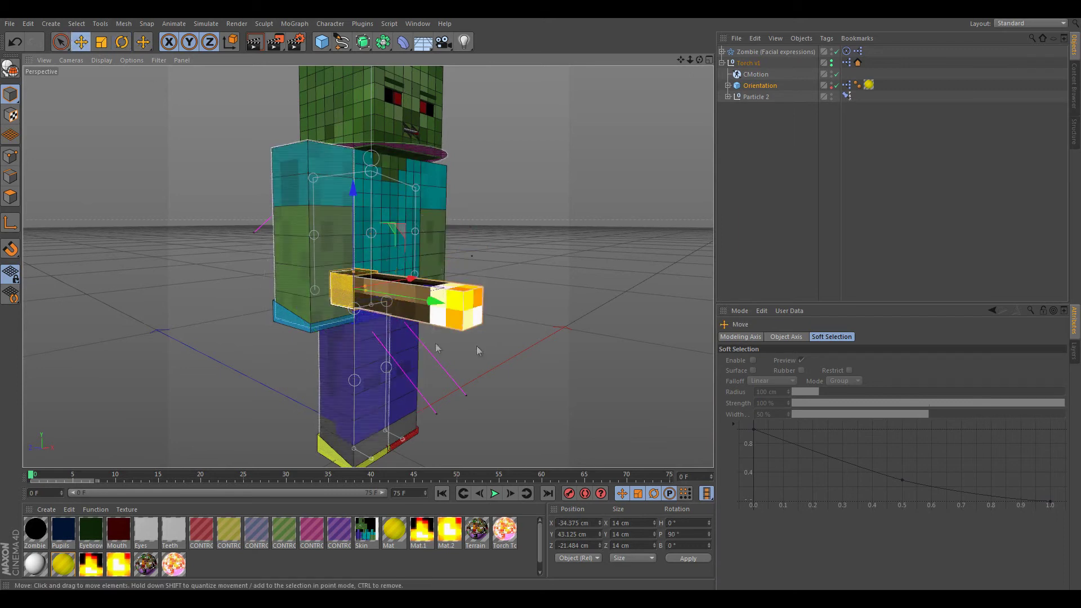
{"action": "left_click_drag", "start_coordinate": [437, 350], "coordinate": [506, 358], "text": "alt"}
{"action": "left_click_drag", "start_coordinate": [448, 290], "coordinate": [394, 289]}
{"action": "left_click_drag", "start_coordinate": [297, 304], "coordinate": [411, 302]}
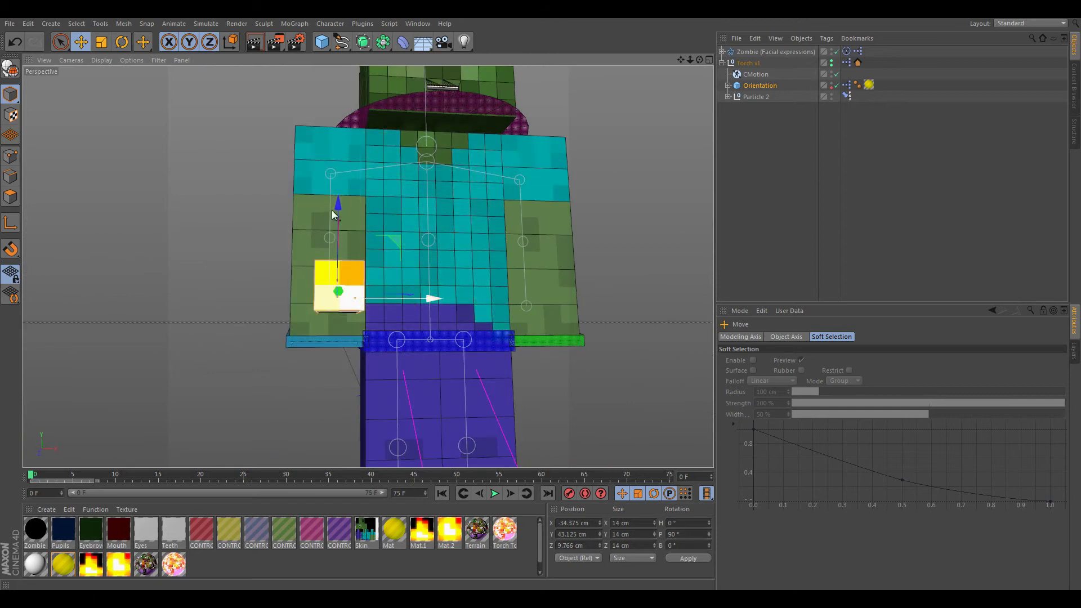
{"action": "left_click_drag", "start_coordinate": [333, 219], "coordinate": [333, 231]}
{"action": "left_click_drag", "start_coordinate": [368, 325], "coordinate": [316, 333], "text": "alt"}
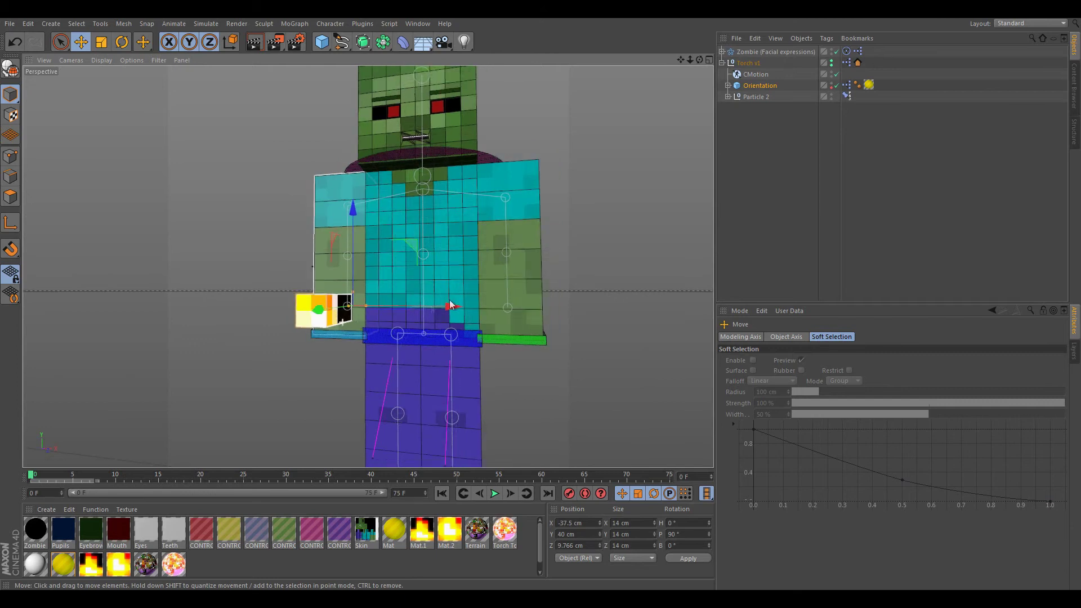
Expand the Zombie rig's hierarchy and fold away its Booleans, Head and BODY groups
{"action": "left_click", "coordinate": [723, 53]}
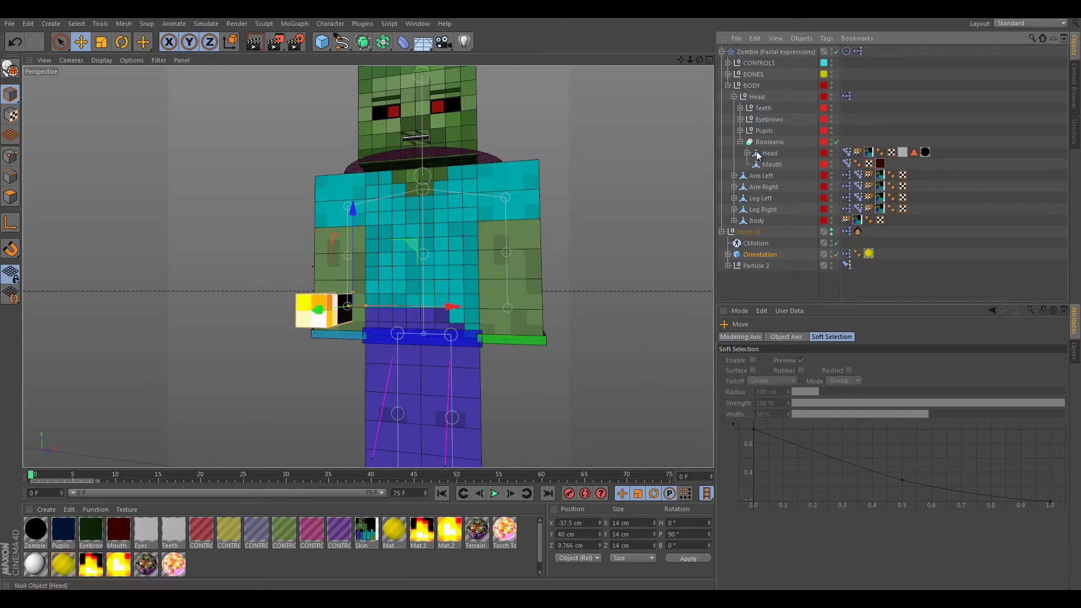
{"action": "left_click", "coordinate": [750, 53]}
{"action": "mouse_move", "coordinate": [478, 207]}
{"action": "right_mouse_down", "text": "alt"}
{"action": "mouse_move", "coordinate": [478, 242]}
{"action": "mouse_move", "coordinate": [479, 208]}
{"action": "right_mouse_up", "text": "alt"}
{"action": "scroll", "coordinate": [479, 208], "scroll_direction": "up", "scroll_amount": 4}
{"action": "left_click_drag", "start_coordinate": [479, 208], "coordinate": [597, 175], "text": "alt"}
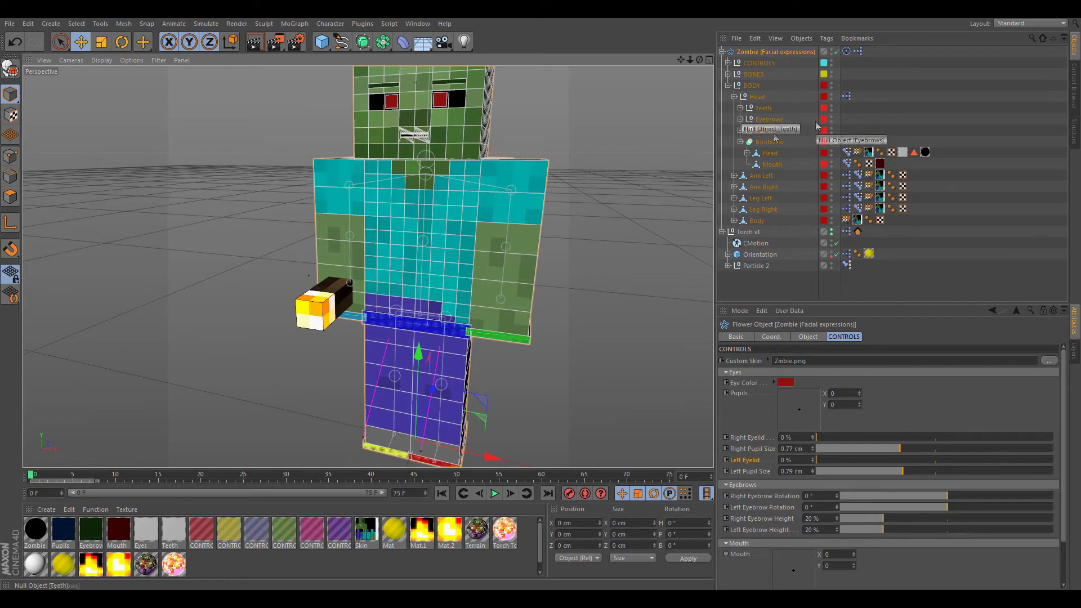
{"action": "left_click", "coordinate": [741, 142]}
{"action": "left_click", "coordinate": [735, 96]}
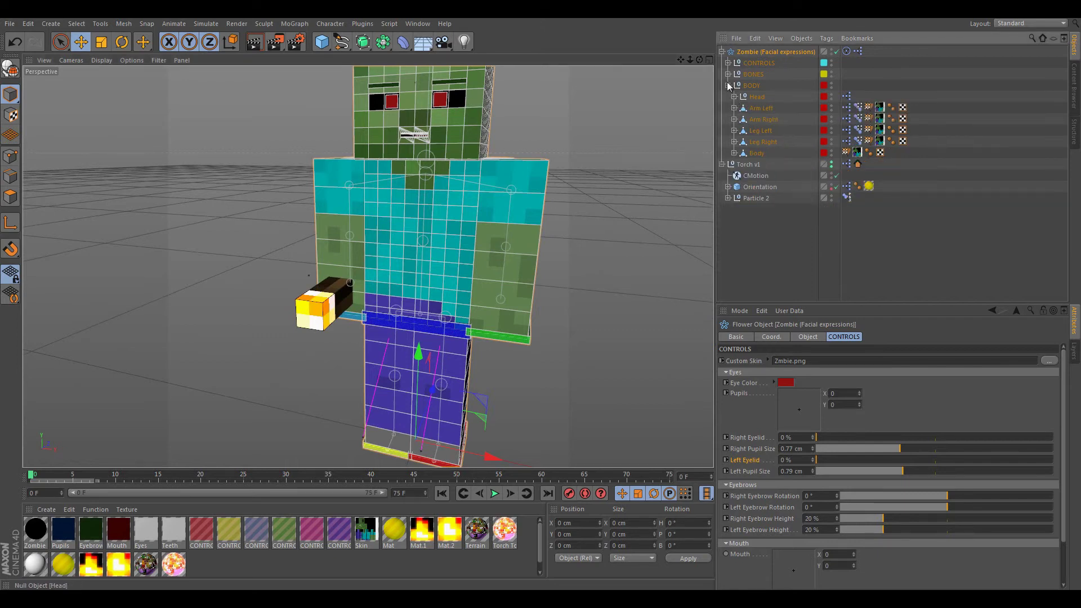
{"action": "left_click", "coordinate": [728, 86]}
Expand the BONES hierarchy down through Arm Right and Elbow Right, select the Hand Right joint, and inspect it against the torch
{"action": "left_click", "coordinate": [728, 74]}
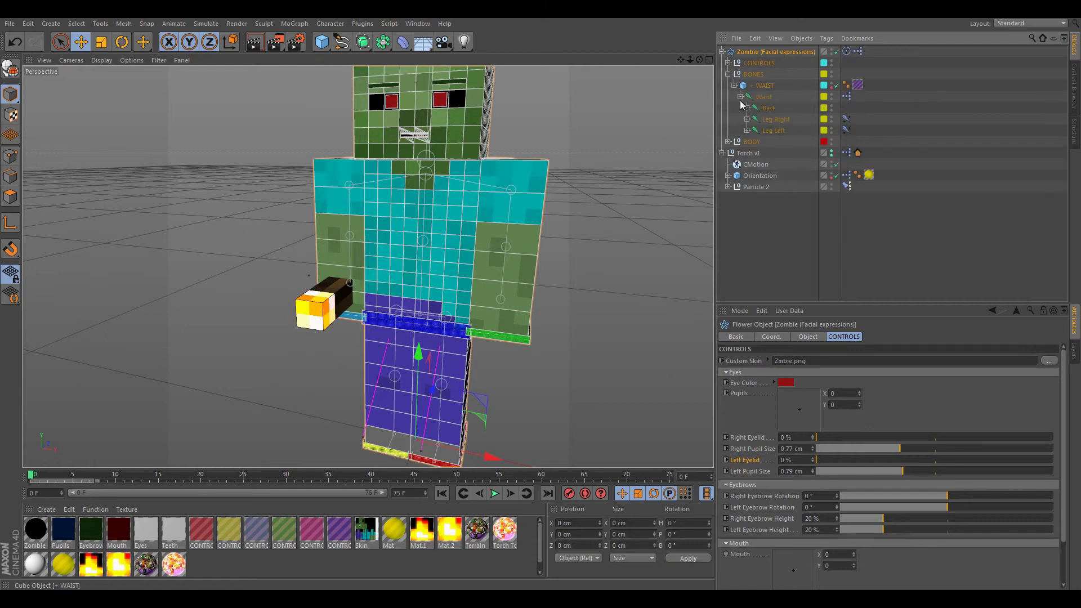
{"action": "left_click", "coordinate": [748, 108]}
{"action": "left_click", "coordinate": [753, 115]}
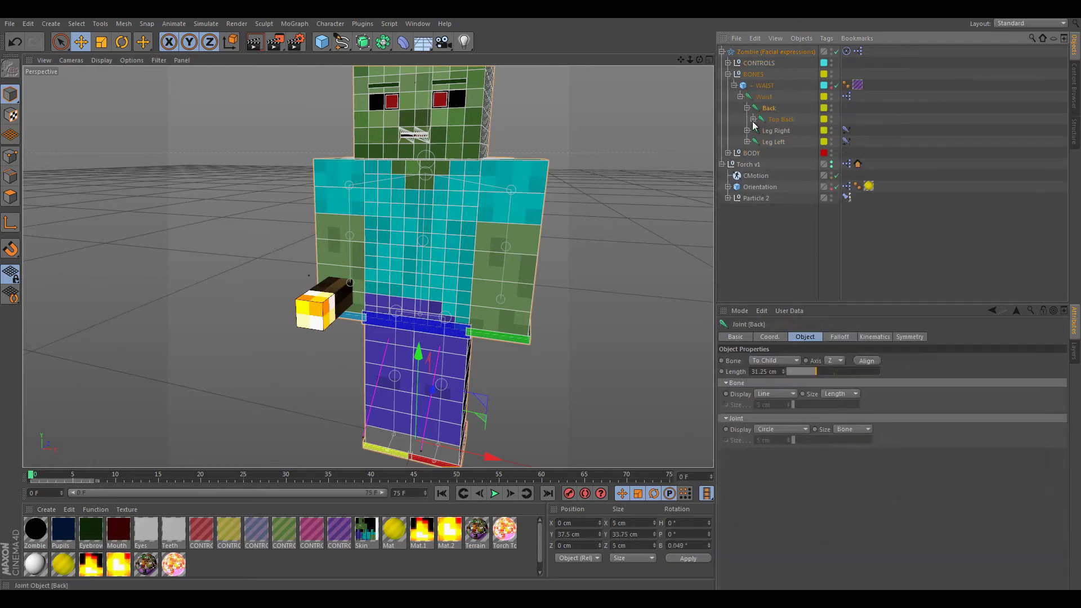
{"action": "left_click", "coordinate": [754, 119]}
{"action": "left_click", "coordinate": [760, 153]}
{"action": "left_click", "coordinate": [769, 165]}
{"action": "left_click", "coordinate": [763, 165]}
{"action": "left_click", "coordinate": [766, 164]}
{"action": "left_click", "coordinate": [790, 177]}
{"action": "left_click", "coordinate": [790, 177]}
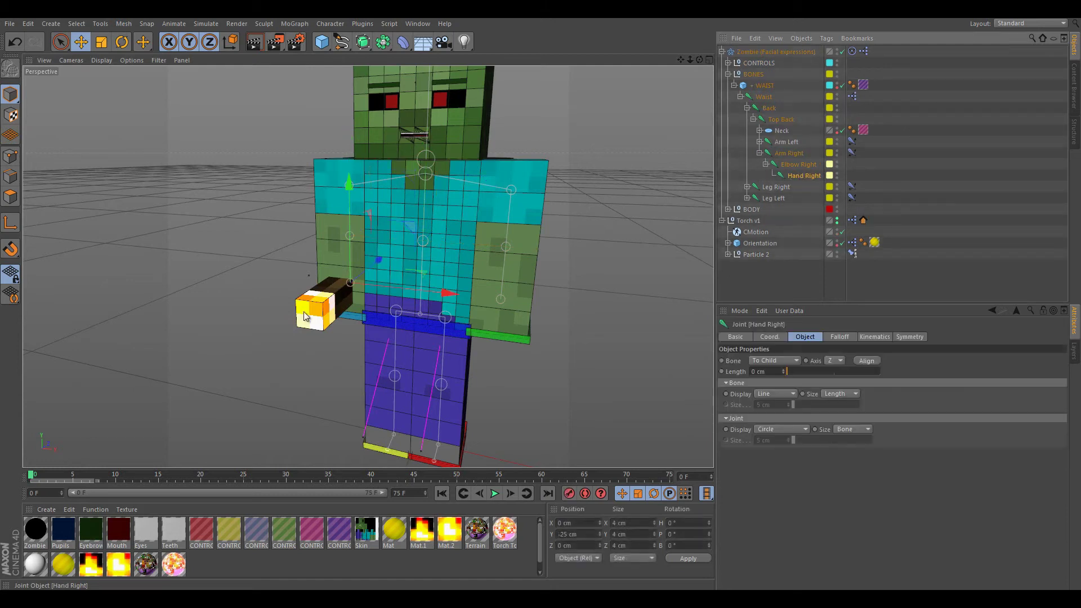
{"action": "left_click_drag", "start_coordinate": [437, 334], "coordinate": [366, 265], "text": "alt"}
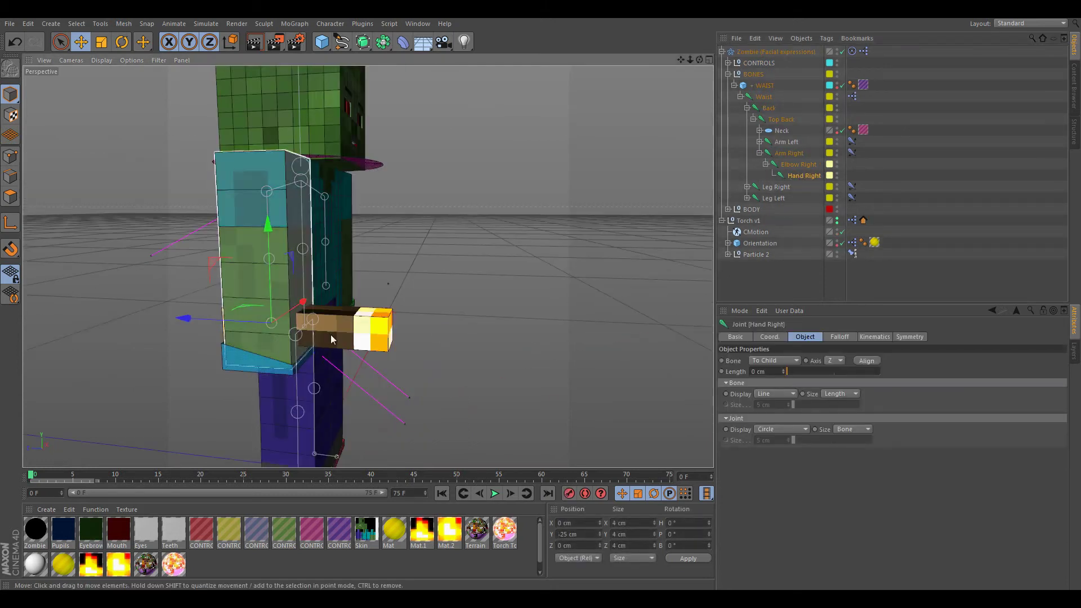
{"action": "left_click_drag", "start_coordinate": [334, 334], "coordinate": [616, 255], "text": "alt"}
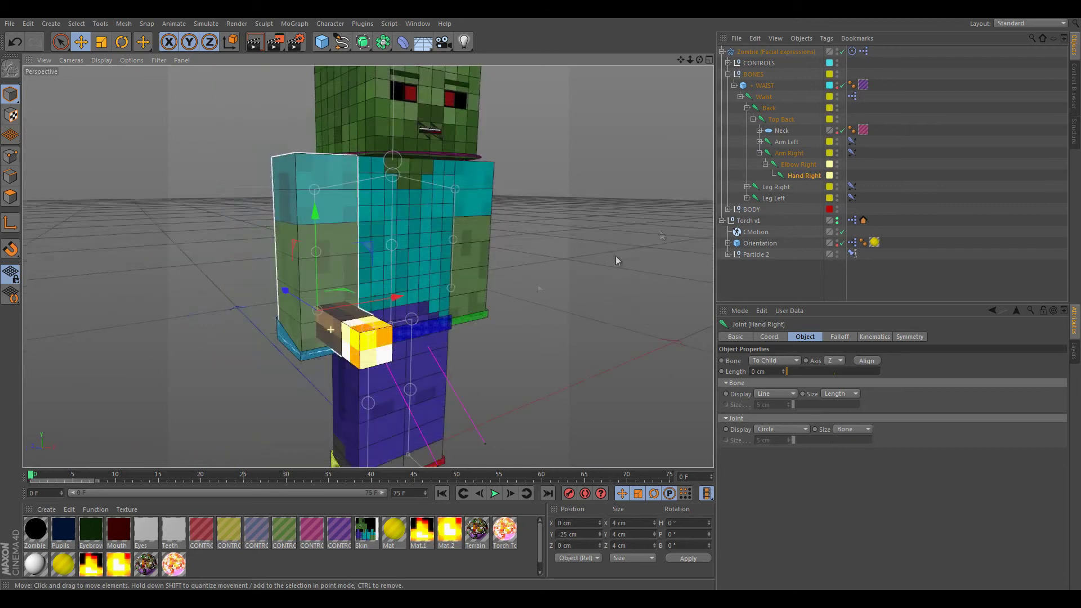
Add a Constraint tag to the torch's Orientation block and enable its PSR constraint
{"action": "left_click", "coordinate": [759, 243]}
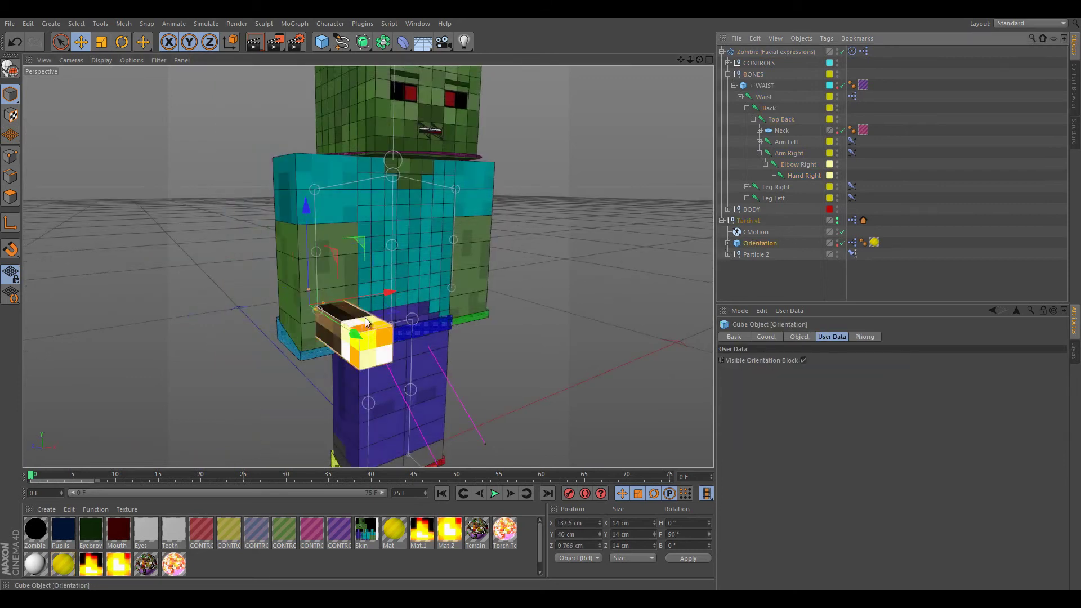
{"action": "right_click", "coordinate": [766, 245]}
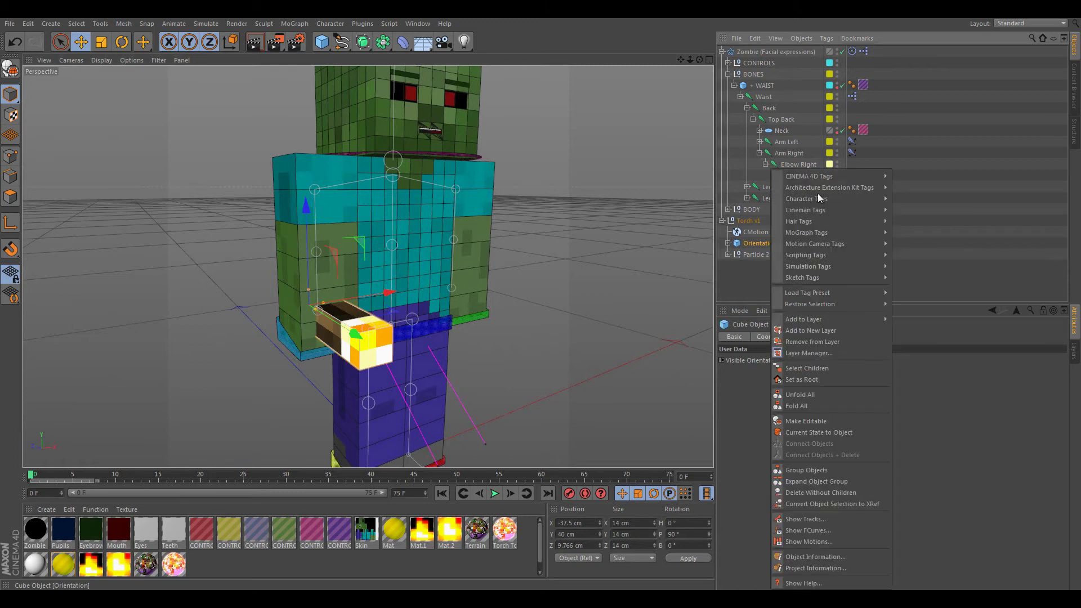
{"action": "mouse_move", "coordinate": [820, 197]}
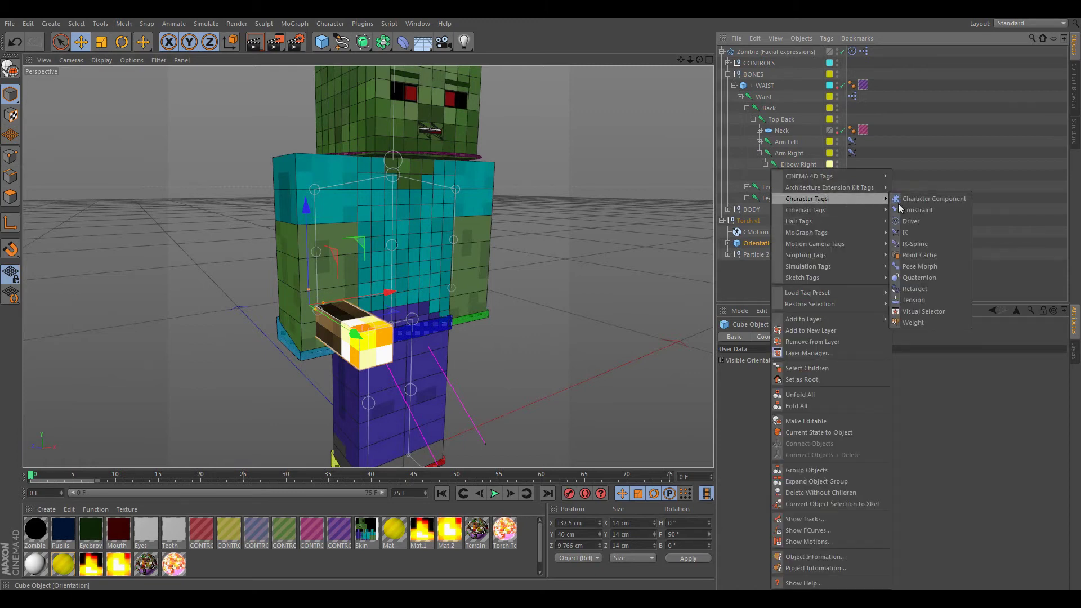
{"action": "left_click", "coordinate": [918, 209]}
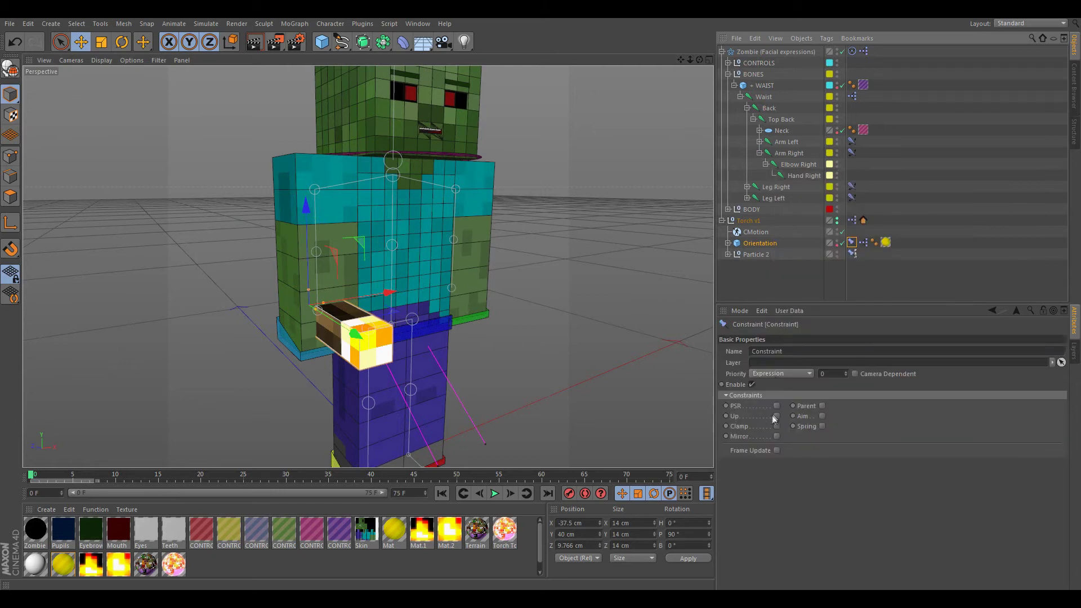
{"action": "left_click", "coordinate": [777, 406]}
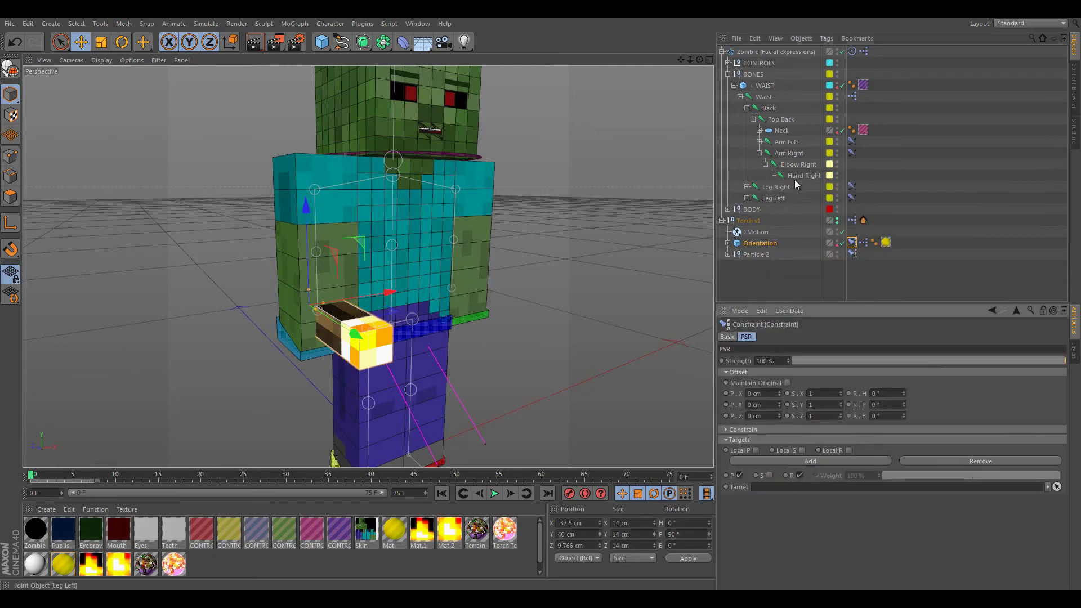
Try the Hand Right joint as the PSR target with a changed X position offset, and undo both changes
{"action": "left_click_drag", "start_coordinate": [804, 176], "coordinate": [789, 487]}
{"action": "left_click_drag", "start_coordinate": [622, 358], "coordinate": [488, 353], "text": "alt"}
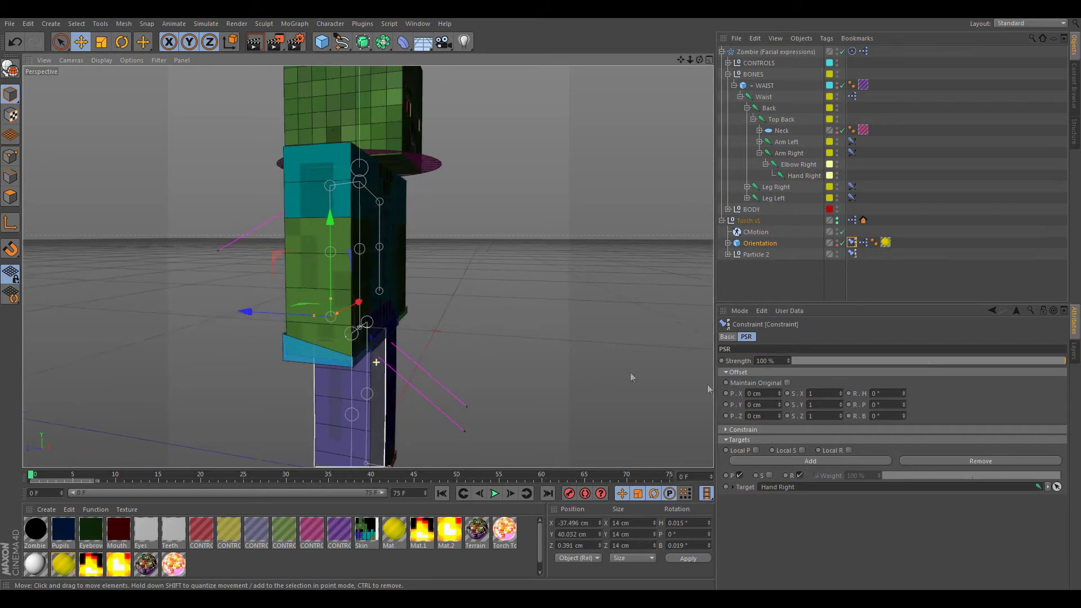
{"action": "left_click_drag", "start_coordinate": [630, 374], "coordinate": [707, 387], "text": "alt"}
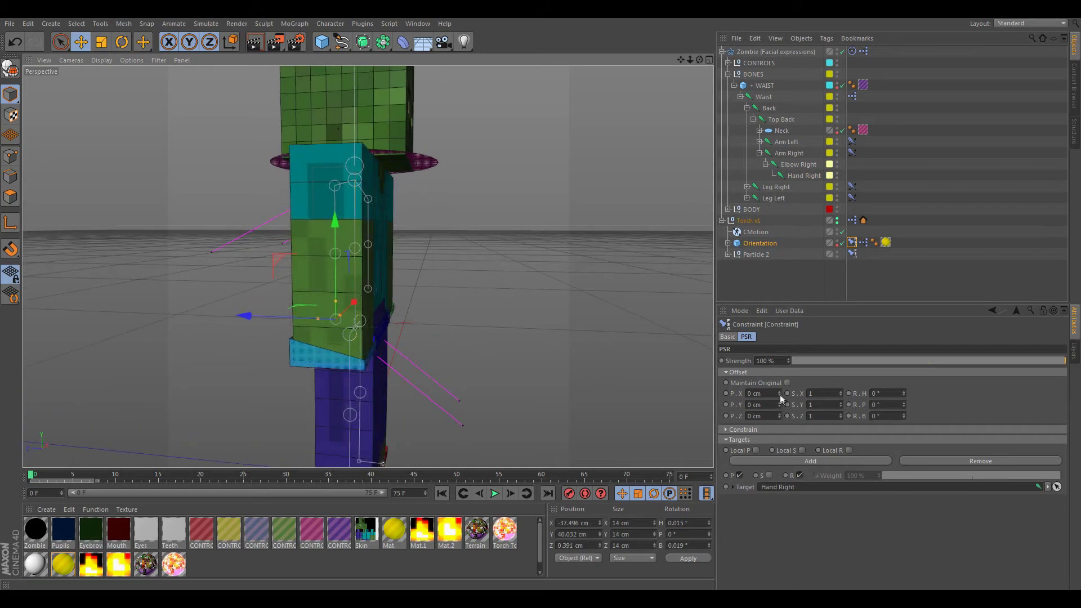
{"action": "left_click_drag", "start_coordinate": [779, 393], "coordinate": [779, 394]}
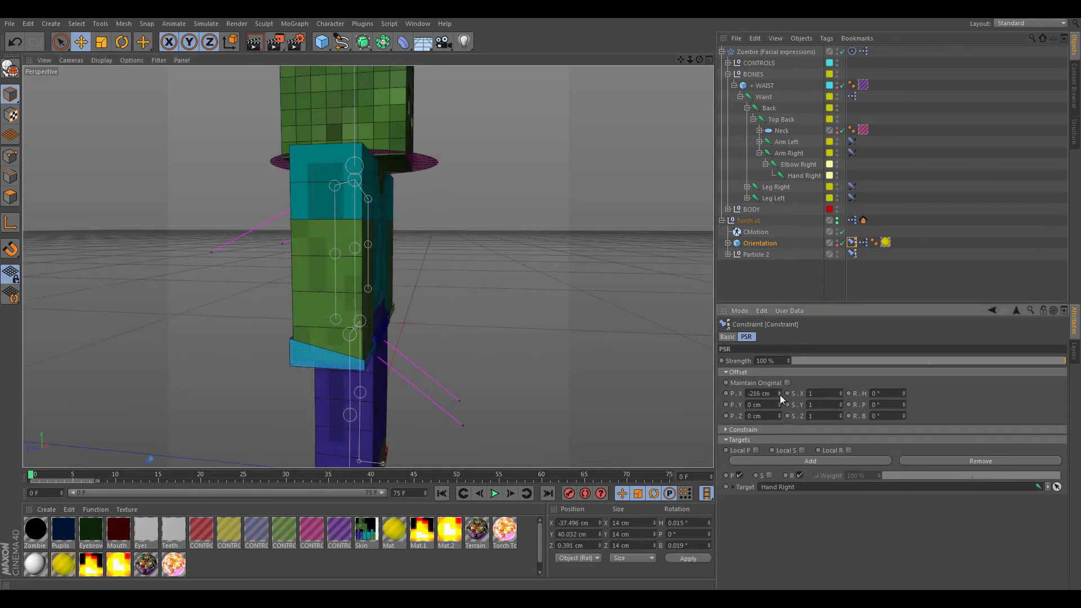
{"action": "key", "text": "ctrl+z"}
{"action": "key", "text": "ctrl+z"}
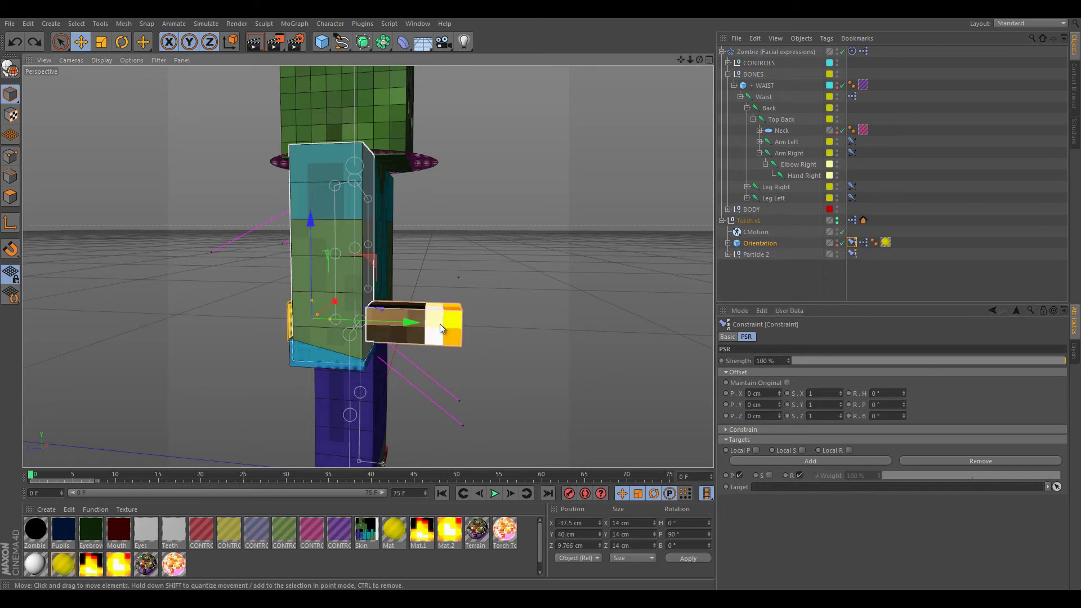
Assign the Hand Right joint as the PSR target, with a pitch offset of 90° and a Z position offset of 10 cm
{"action": "left_click_drag", "start_coordinate": [795, 177], "coordinate": [751, 487]}
{"action": "left_click_drag", "start_coordinate": [434, 342], "coordinate": [367, 346], "text": "alt"}
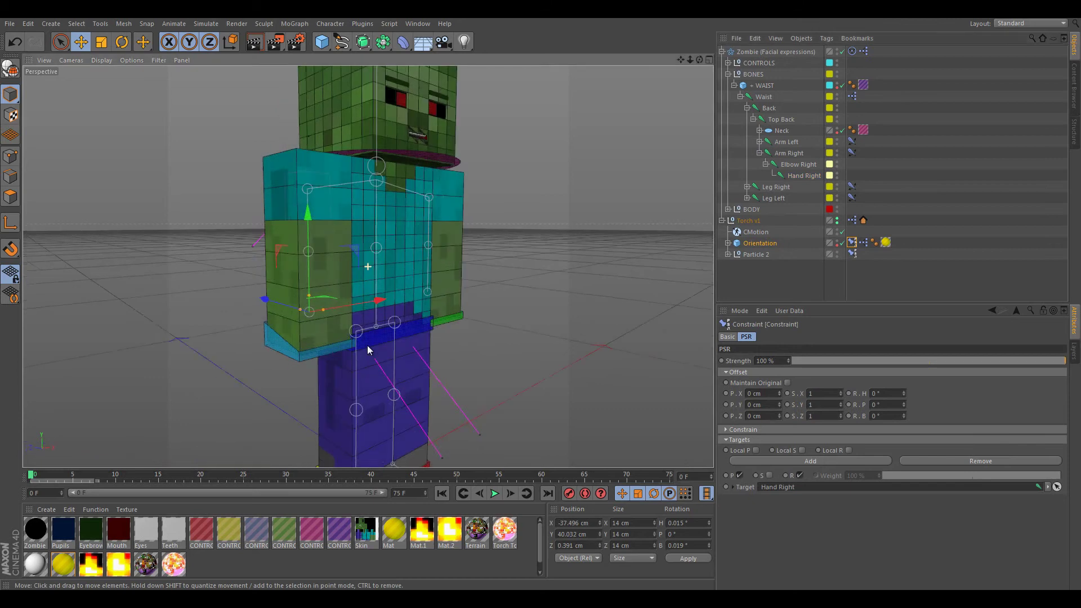
{"action": "left_click_drag", "start_coordinate": [904, 404], "coordinate": [903, 403]}
{"action": "left_click_drag", "start_coordinate": [483, 380], "coordinate": [648, 355], "text": "alt"}
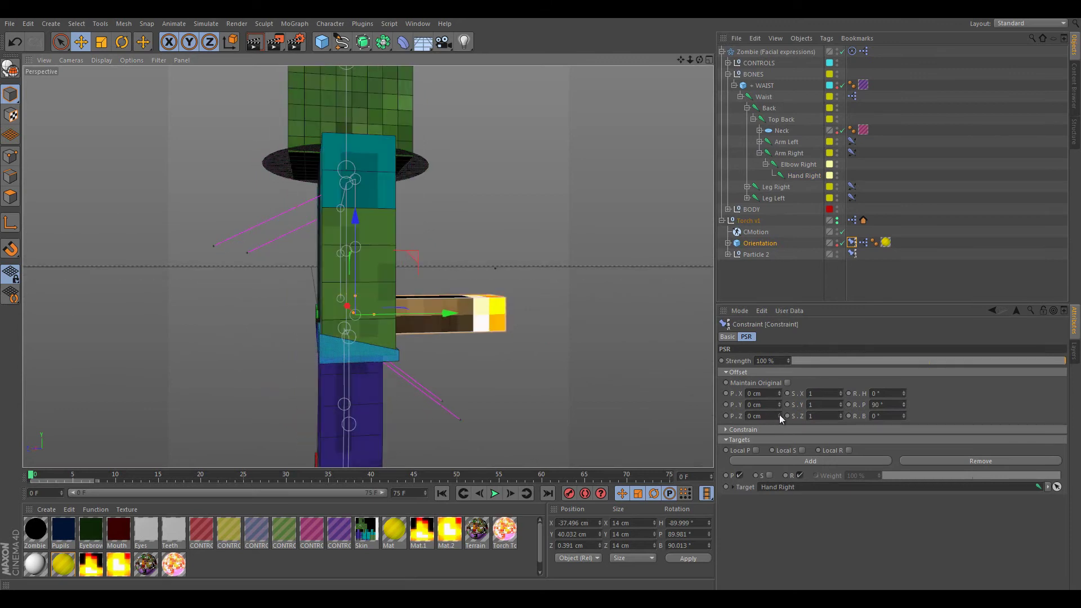
{"action": "left_click_drag", "start_coordinate": [780, 417], "coordinate": [780, 418]}
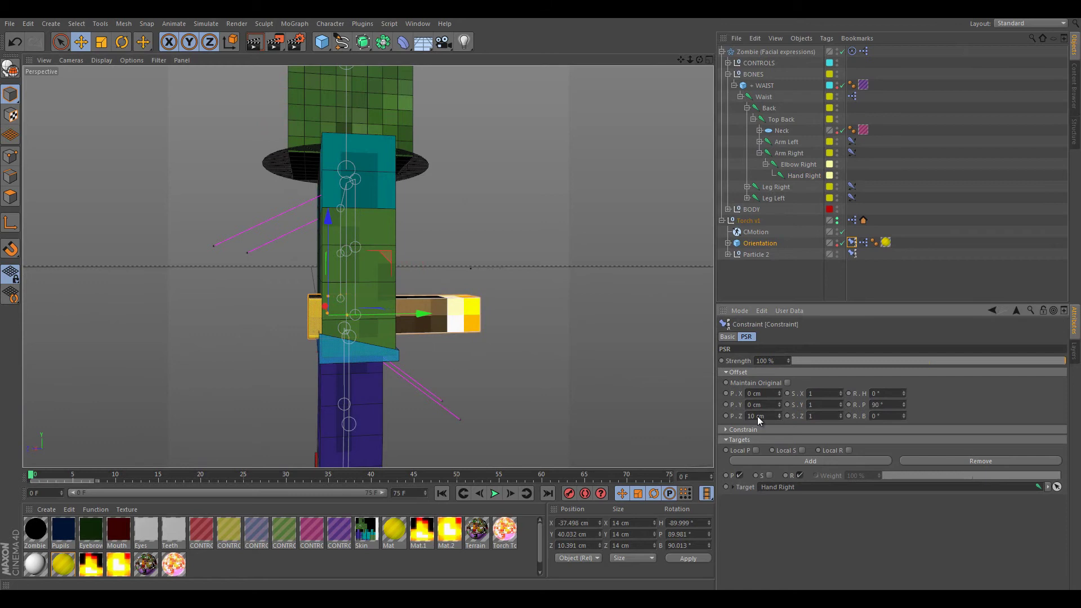
{"action": "left_click_drag", "start_coordinate": [348, 344], "coordinate": [272, 351], "text": "alt"}
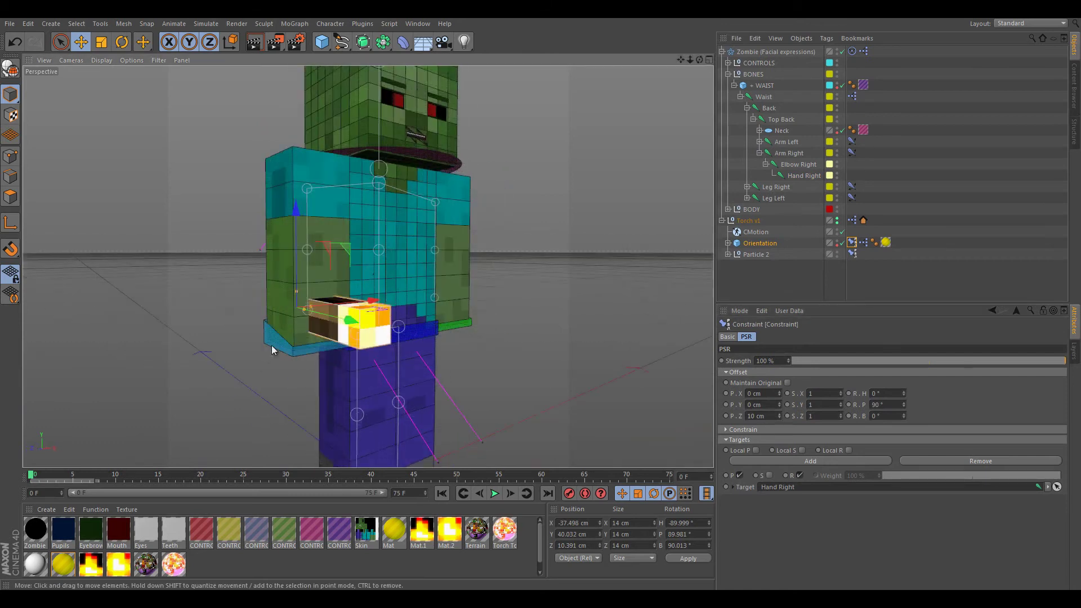
Test the attached torch by moving the Zombie's Right Hand control and playing the flame animation, and clear the selection
{"action": "left_click", "coordinate": [274, 343]}
{"action": "left_click_drag", "start_coordinate": [357, 336], "coordinate": [292, 231]}
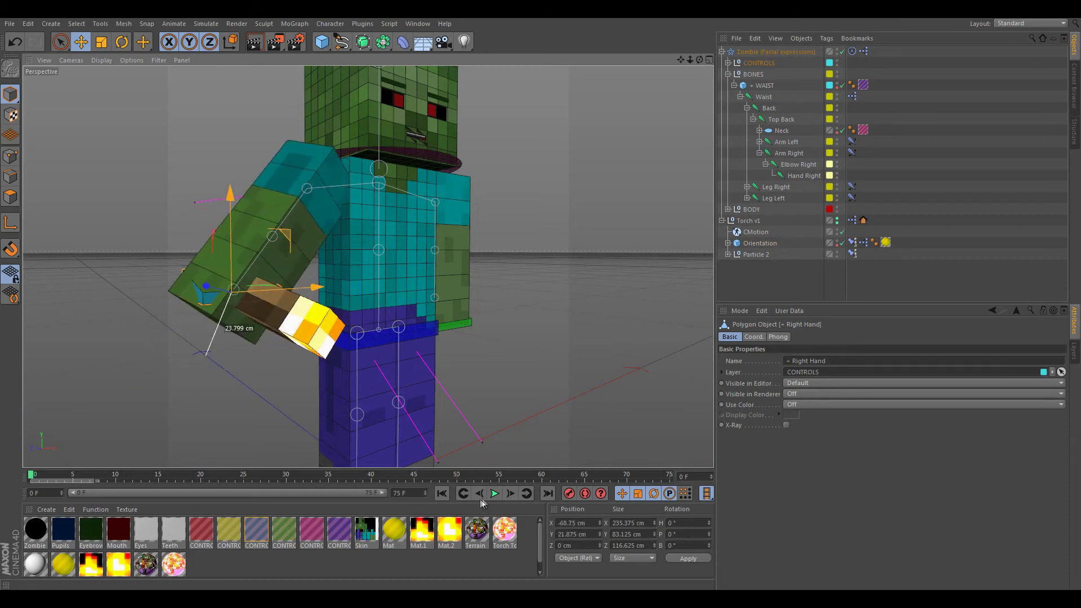
{"action": "left_click", "coordinate": [495, 493]}
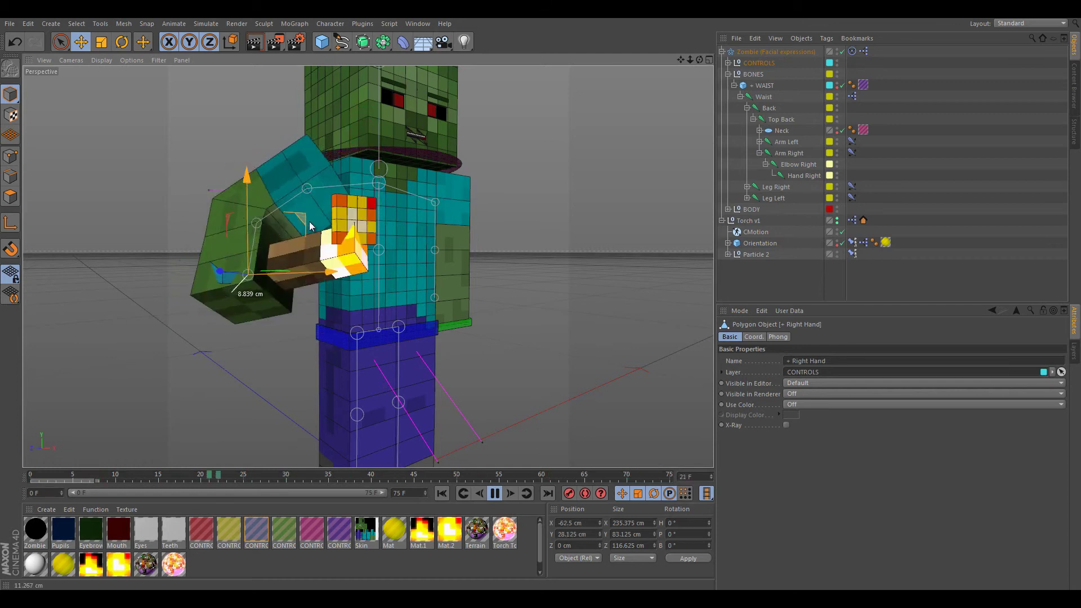
{"action": "left_click", "coordinate": [770, 289]}
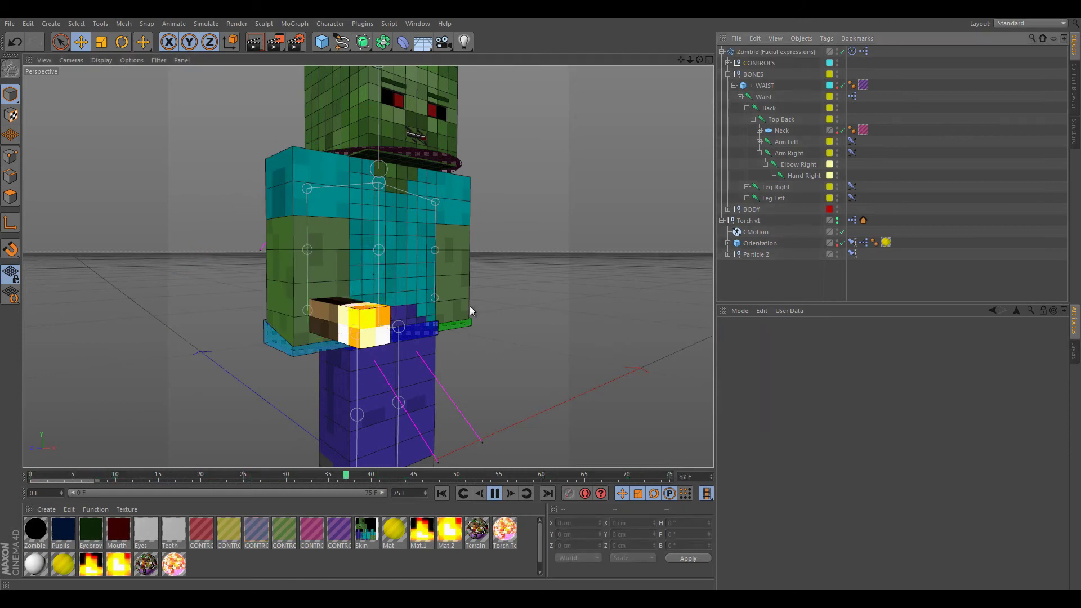
{"action": "left_click_drag", "start_coordinate": [281, 334], "coordinate": [228, 295], "text": "alt"}
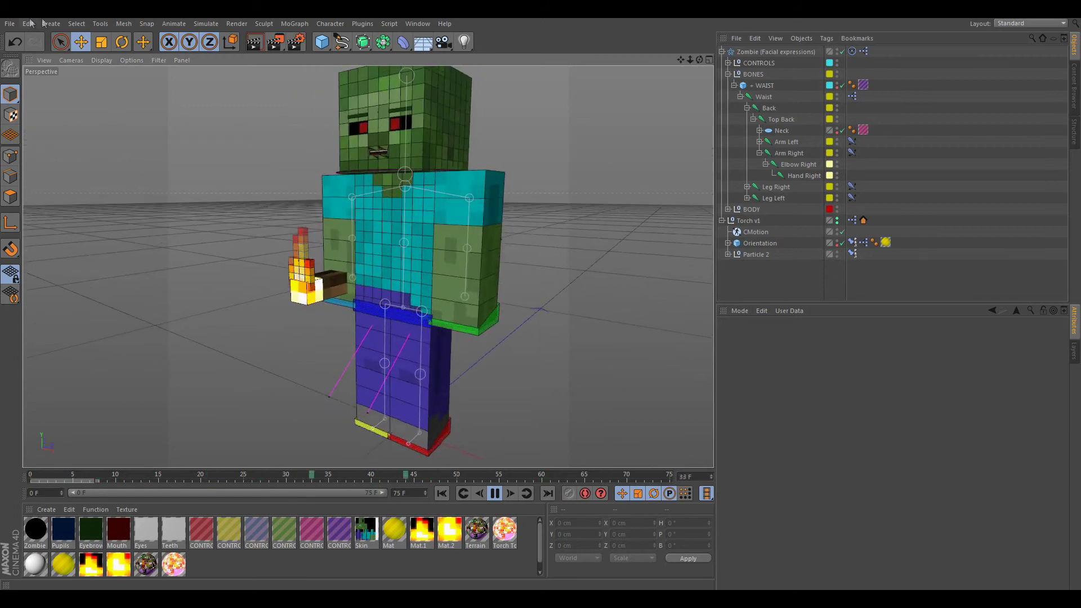
Display the project settings to check the project's FPS value
{"action": "left_click", "coordinate": [28, 23]}
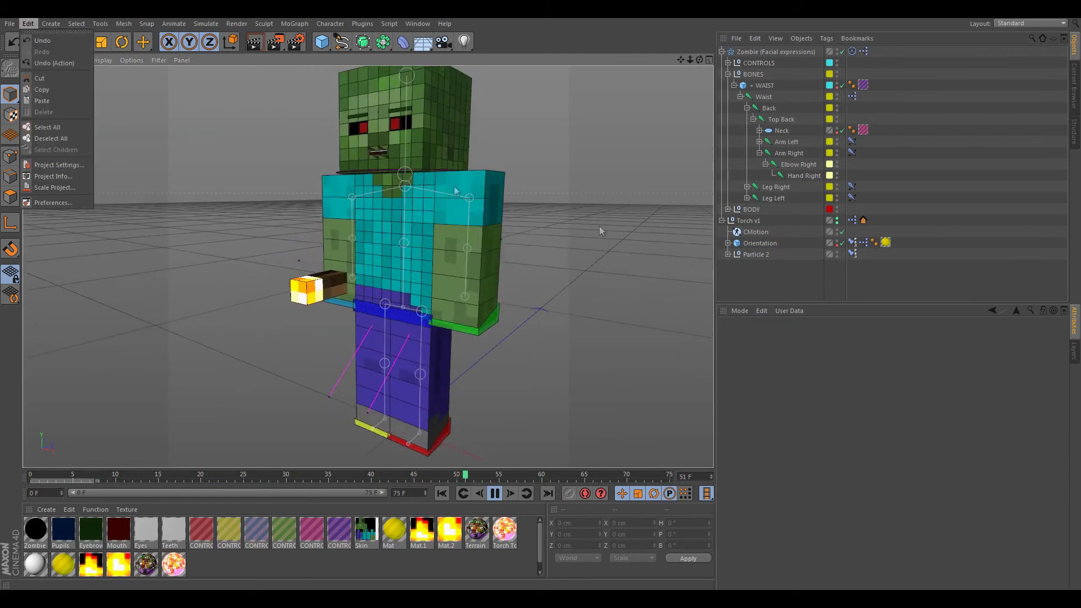
{"action": "left_click", "coordinate": [744, 80]}
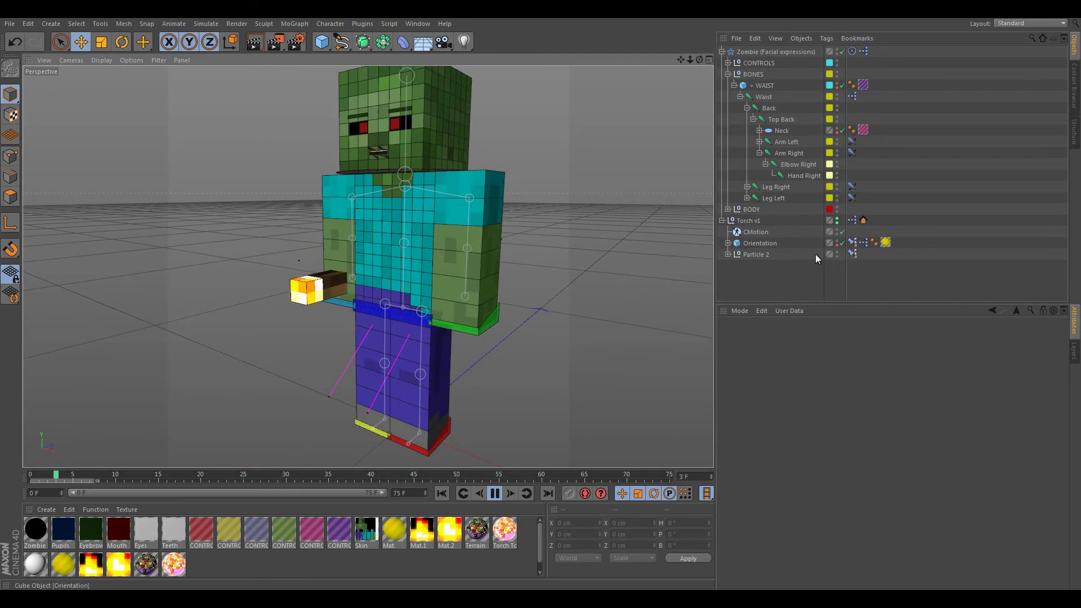
{"action": "left_click", "coordinate": [756, 232]}
{"action": "left_click", "coordinate": [28, 23]}
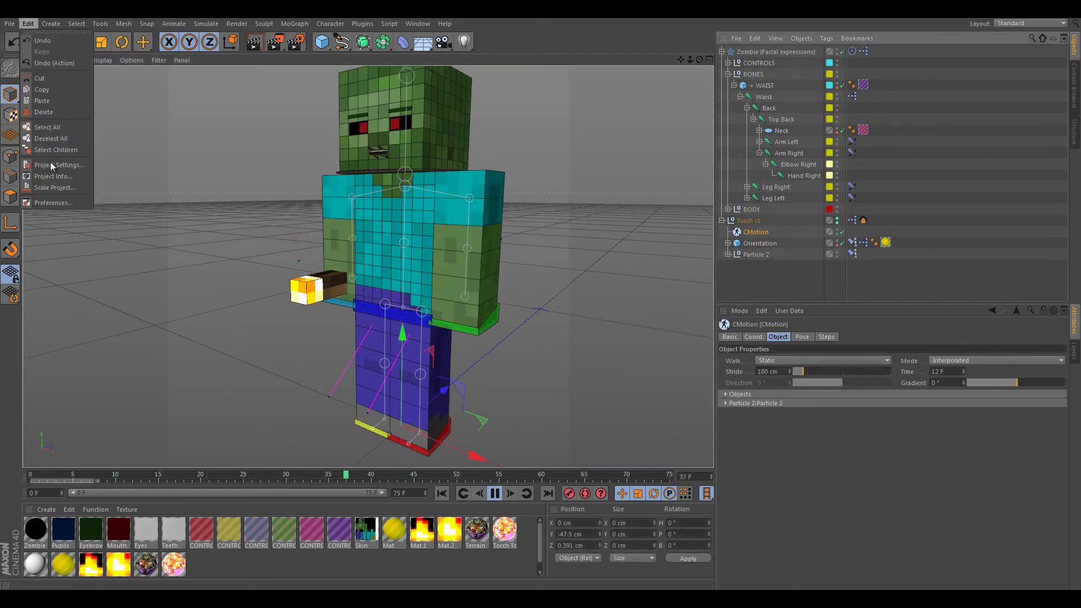
{"action": "left_click", "coordinate": [51, 163]}
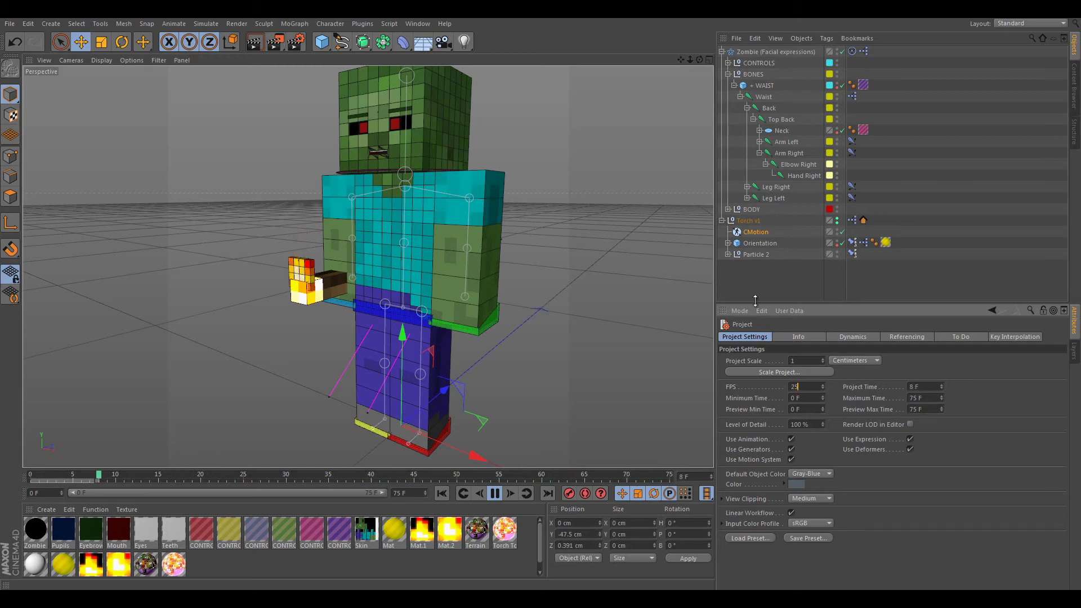
Stop the flame animation and rewind the timeline to frame 0, with the torch hand in view
{"action": "left_click", "coordinate": [495, 494]}
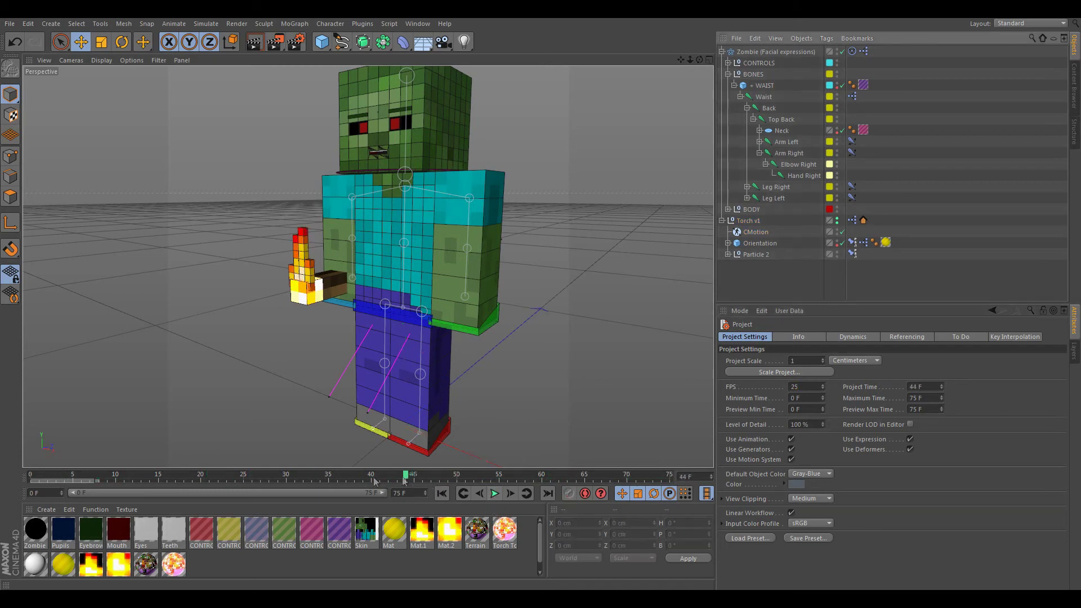
{"action": "left_click_drag", "start_coordinate": [8, 488], "coordinate": [2, 488]}
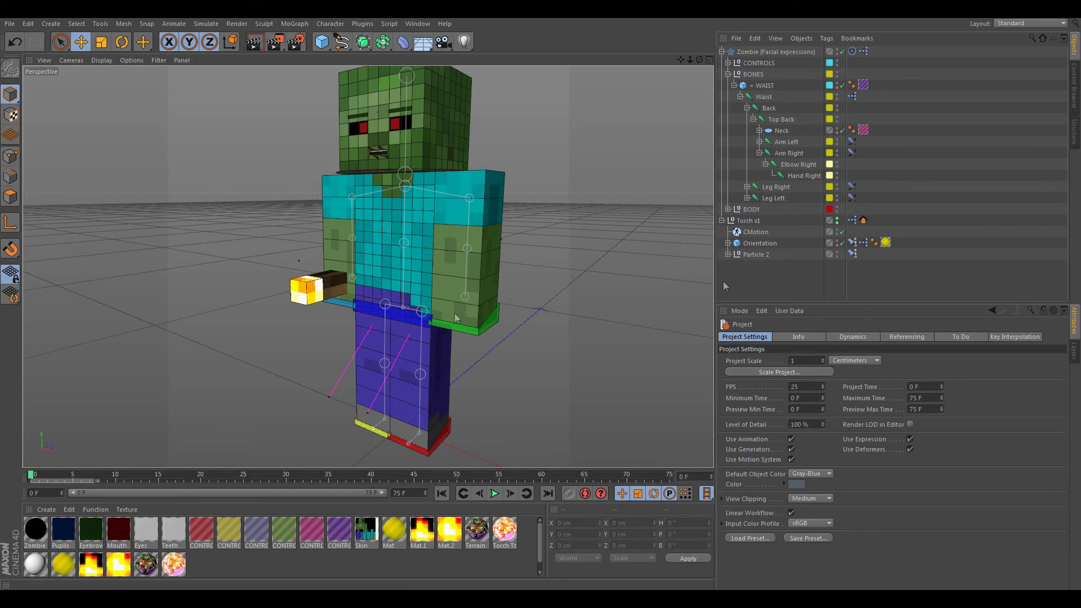
{"action": "left_click_drag", "start_coordinate": [399, 313], "coordinate": [505, 293], "text": "alt"}
{"action": "left_click_drag", "start_coordinate": [515, 270], "coordinate": [394, 176], "text": "alt"}
{"action": "left_click_drag", "start_coordinate": [417, 309], "coordinate": [619, 298], "text": "alt"}
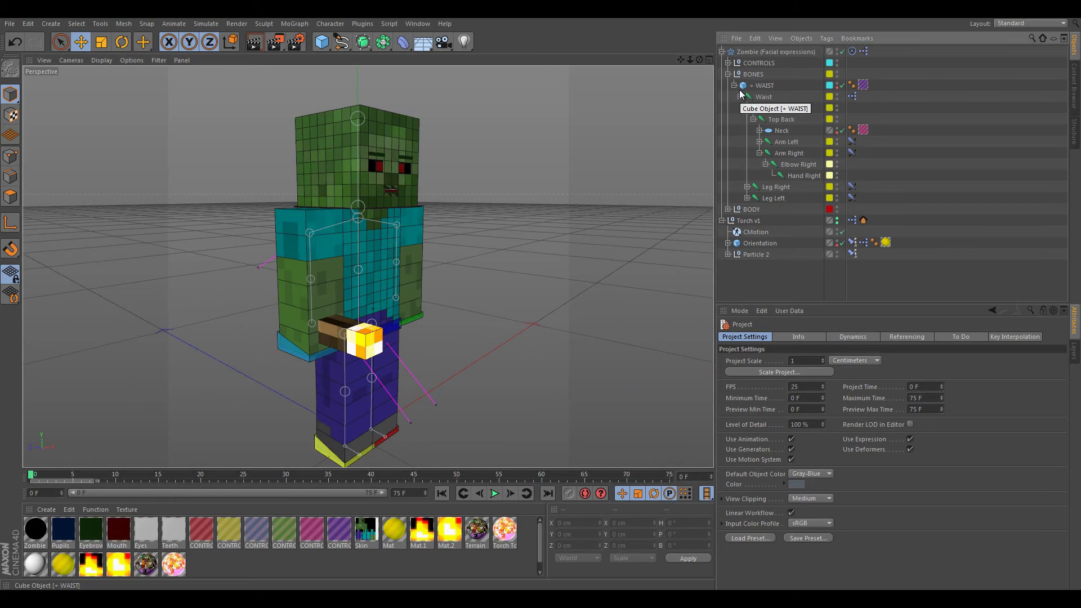
Undo the torch's attachment to the Zombie's right hand, back to before the Constraint tag was added to the Orientation block
{"action": "left_click_drag", "start_coordinate": [746, 220], "coordinate": [751, 208]}
{"action": "key", "text": "ctrl+z"}
{"action": "key", "text": "ctrl+z"}
{"action": "key", "text": "ctrl+z"}
{"action": "key", "text": "ctrl+z"}
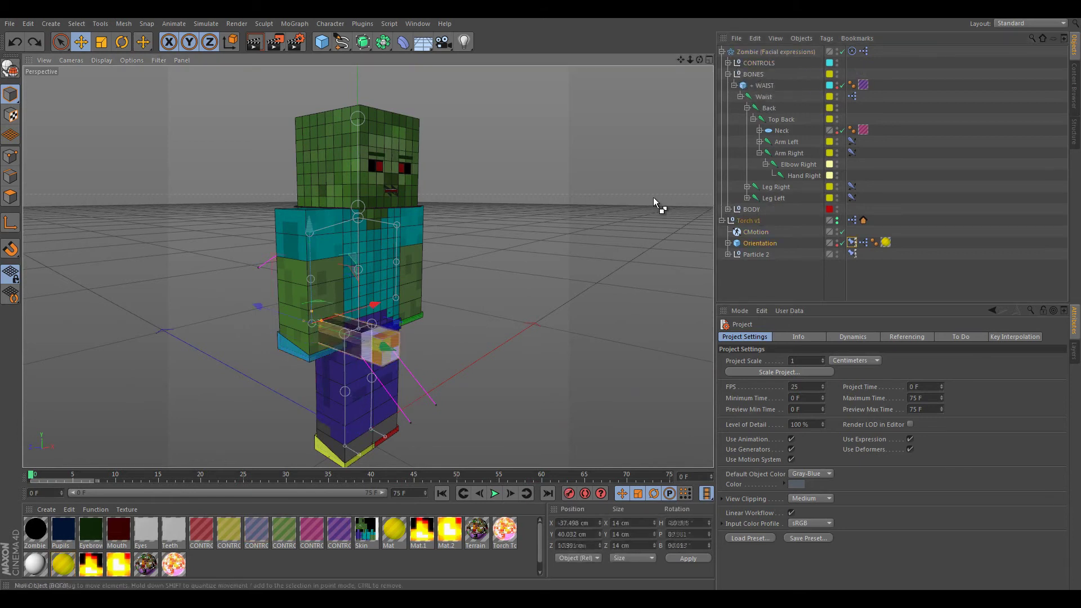
{"action": "key", "text": "ctrl+z"}
{"action": "key", "text": "ctrl+z"}
{"action": "key", "text": "ctrl+z"}
{"action": "key", "text": "ctrl+z"}
{"action": "key", "text": "ctrl+z"}
{"action": "key", "text": "ctrl+z"}
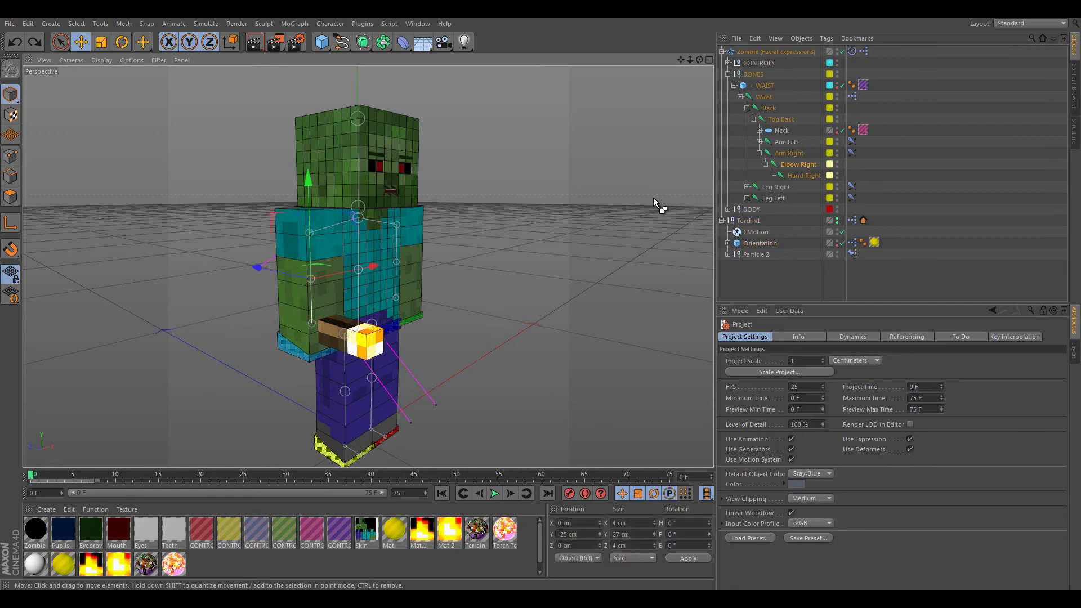
{"action": "key", "text": "ctrl+z"}
{"action": "key", "text": "ctrl+z"}
{"action": "key", "text": "ctrl+z"}
{"action": "key", "text": "ctrl+z"}
{"action": "key", "text": "ctrl+z"}
{"action": "key", "text": "ctrl+z"}
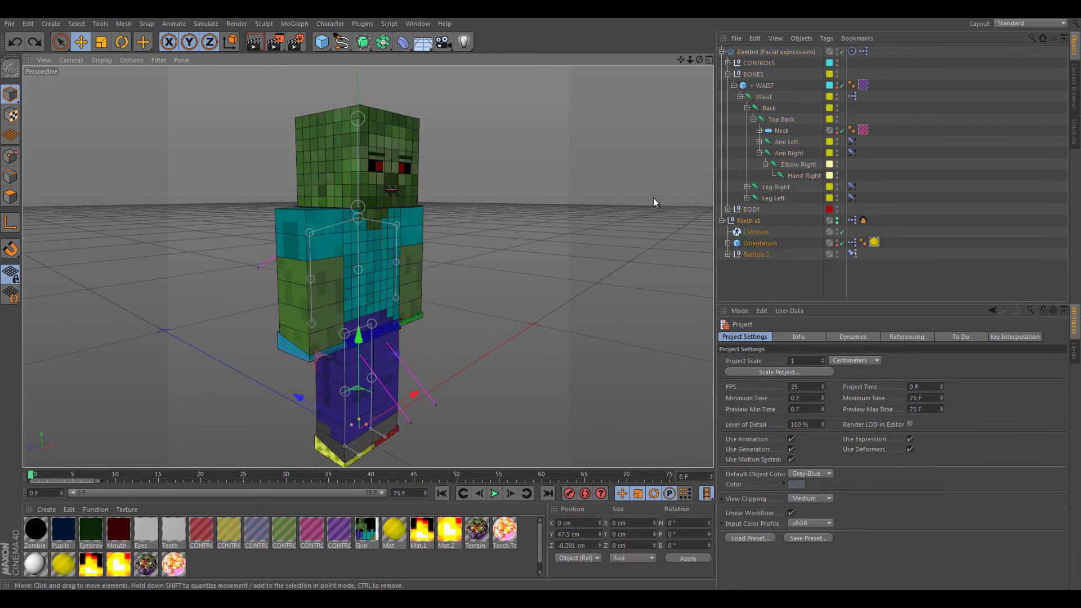
Delete the Zombie (Facial expressions) rig and select the torch's Orientation block
{"action": "left_click", "coordinate": [755, 53]}
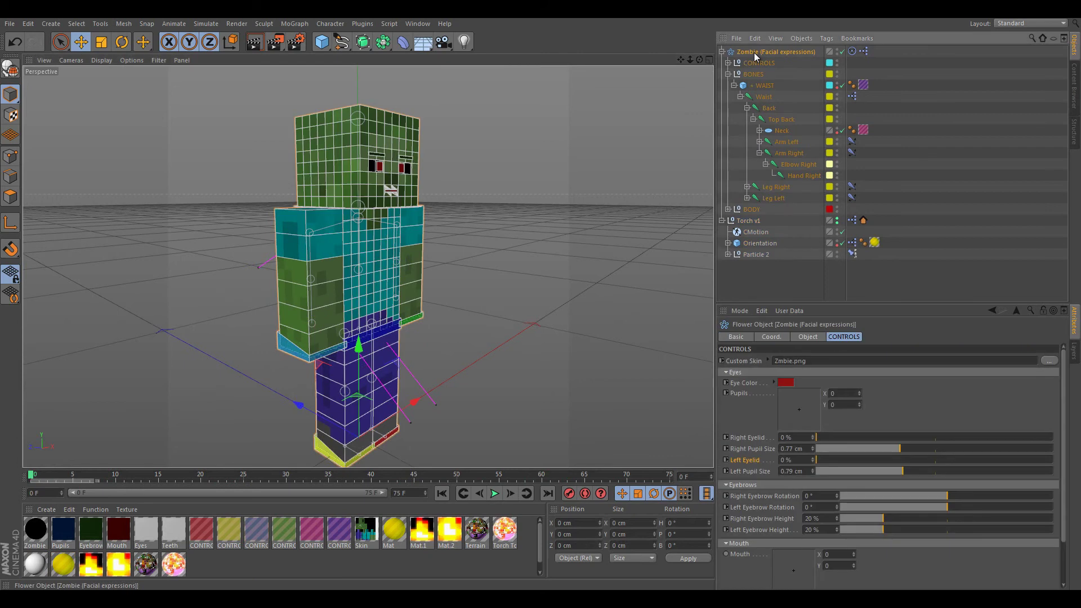
{"action": "key", "text": "Delete"}
{"action": "left_click_drag", "start_coordinate": [280, 420], "coordinate": [551, 474], "text": "alt"}
{"action": "left_click", "coordinate": [385, 419]}
{"action": "left_click_drag", "start_coordinate": [510, 424], "coordinate": [473, 419]}
{"action": "scroll", "coordinate": [386, 426], "scroll_direction": "up", "scroll_amount": 5}
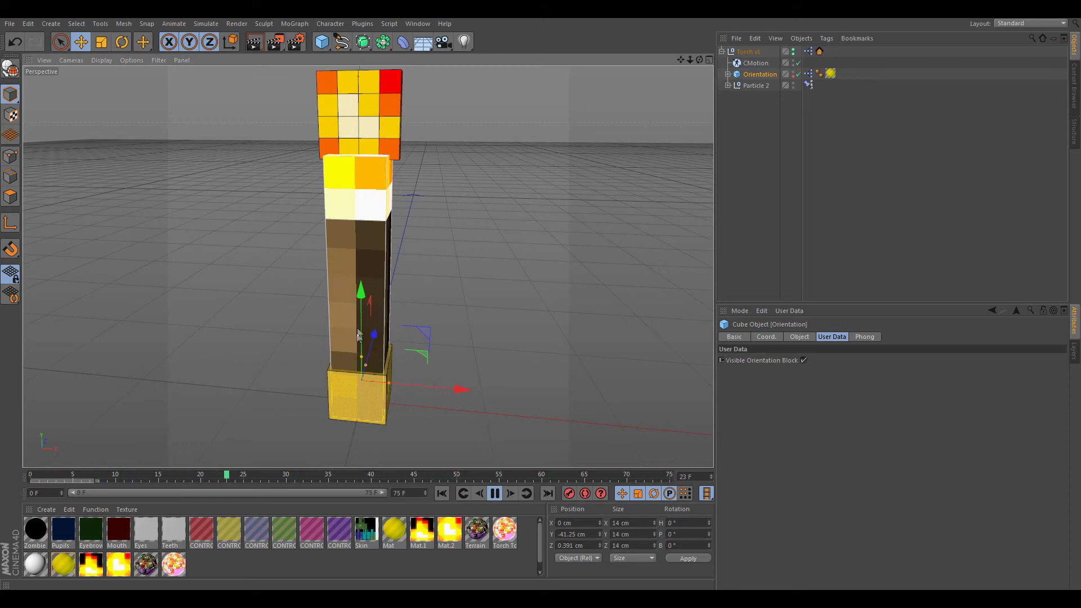
Try moving the Torch v1 null along X and rotating it, undo both changes, and clear the selection
{"action": "left_click", "coordinate": [748, 52]}
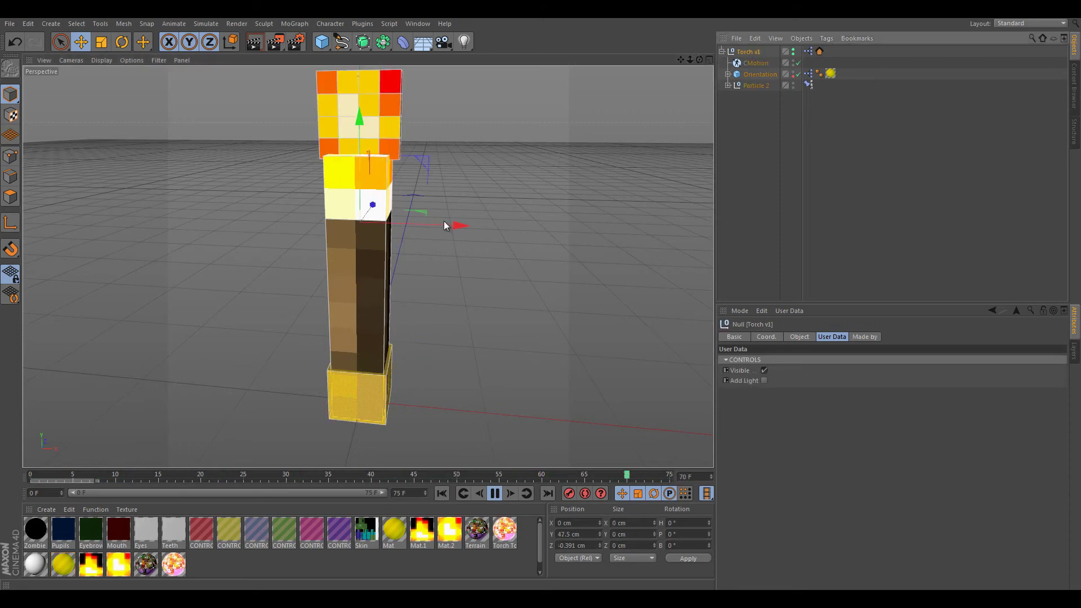
{"action": "left_click_drag", "start_coordinate": [453, 232], "coordinate": [559, 242]}
{"action": "key", "text": "ctrl+z"}
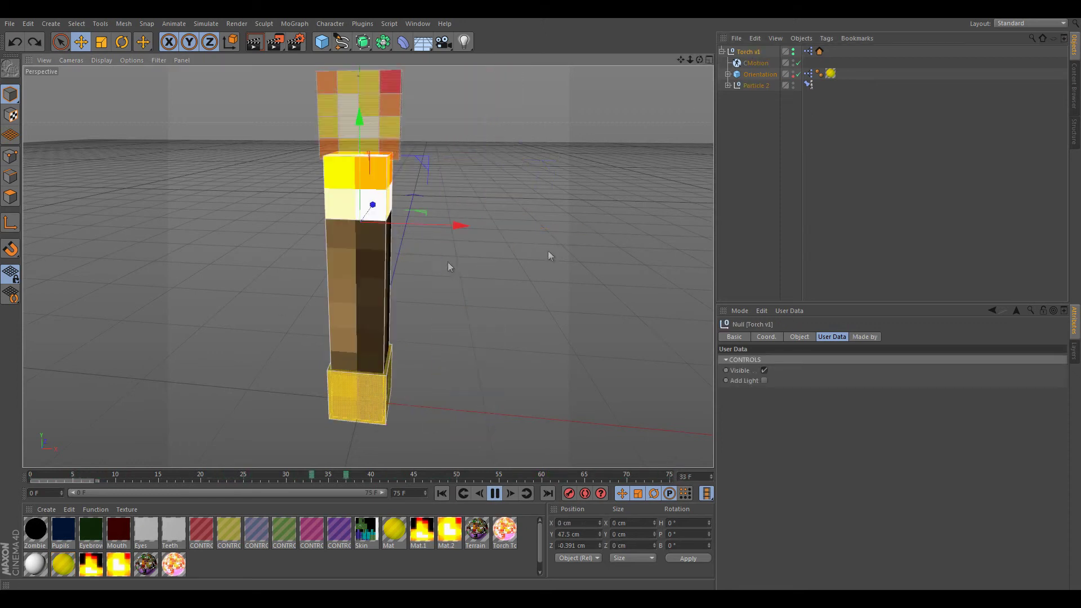
{"action": "key", "text": "r"}
{"action": "left_click_drag", "start_coordinate": [356, 177], "coordinate": [192, 239]}
{"action": "left_click_drag", "start_coordinate": [307, 267], "coordinate": [35, 246], "text": "alt"}
{"action": "right_click_drag", "start_coordinate": [347, 263], "coordinate": [276, 360], "text": "alt"}
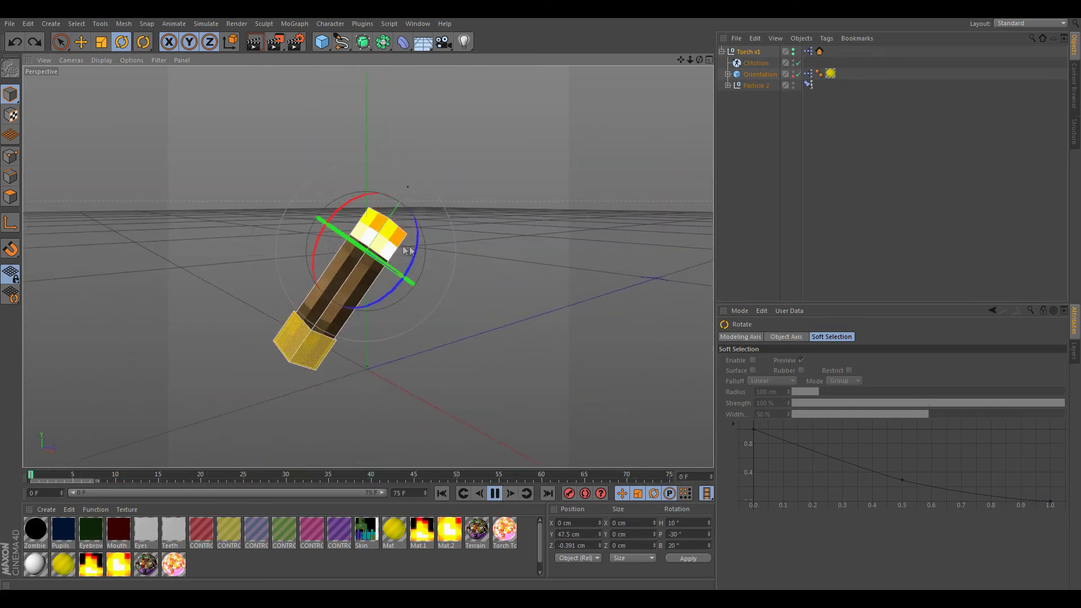
{"action": "left_click", "coordinate": [791, 186]}
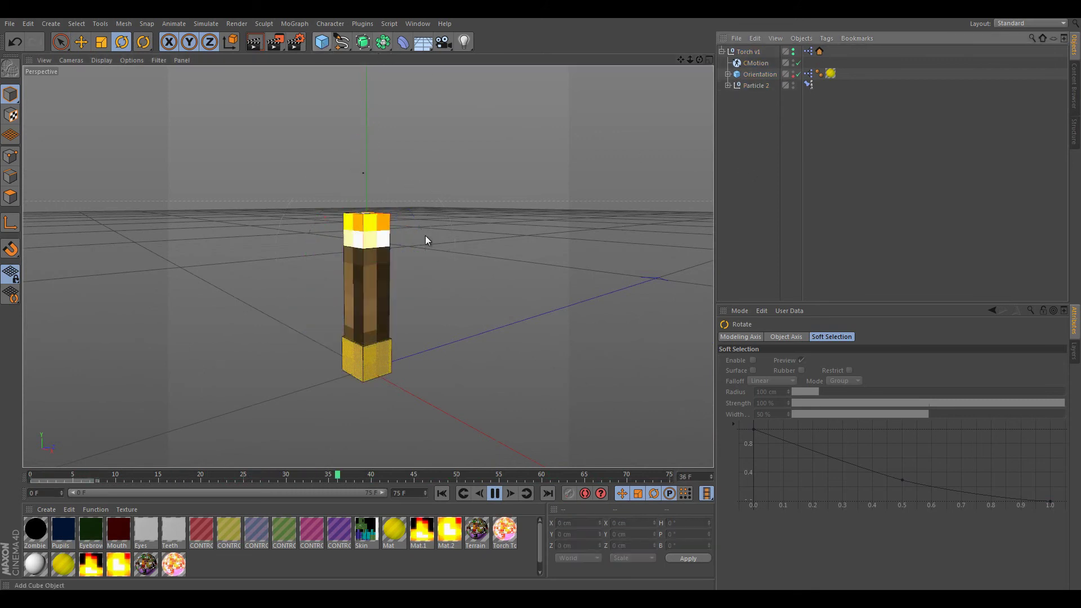
Add a 200 cm cube and move it along the Z axis until it stands beside the torch as a wall
{"action": "right_click_drag", "start_coordinate": [400, 272], "coordinate": [363, 369], "text": "alt"}
{"action": "left_click_drag", "start_coordinate": [492, 330], "coordinate": [163, 84], "text": "alt"}
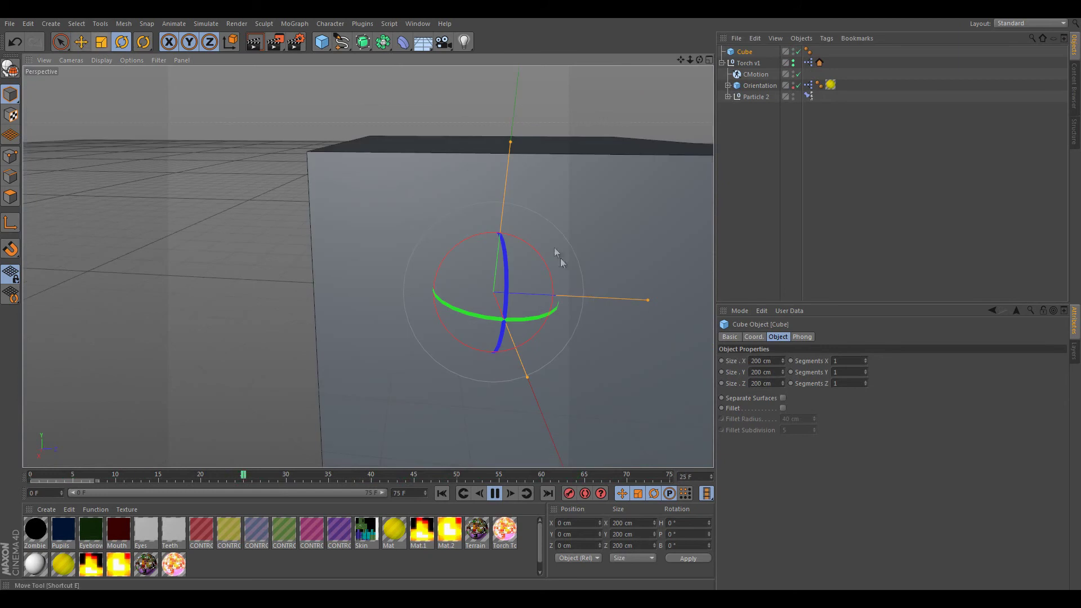
{"action": "key", "text": "e"}
{"action": "left_click_drag", "start_coordinate": [588, 292], "coordinate": [498, 286]}
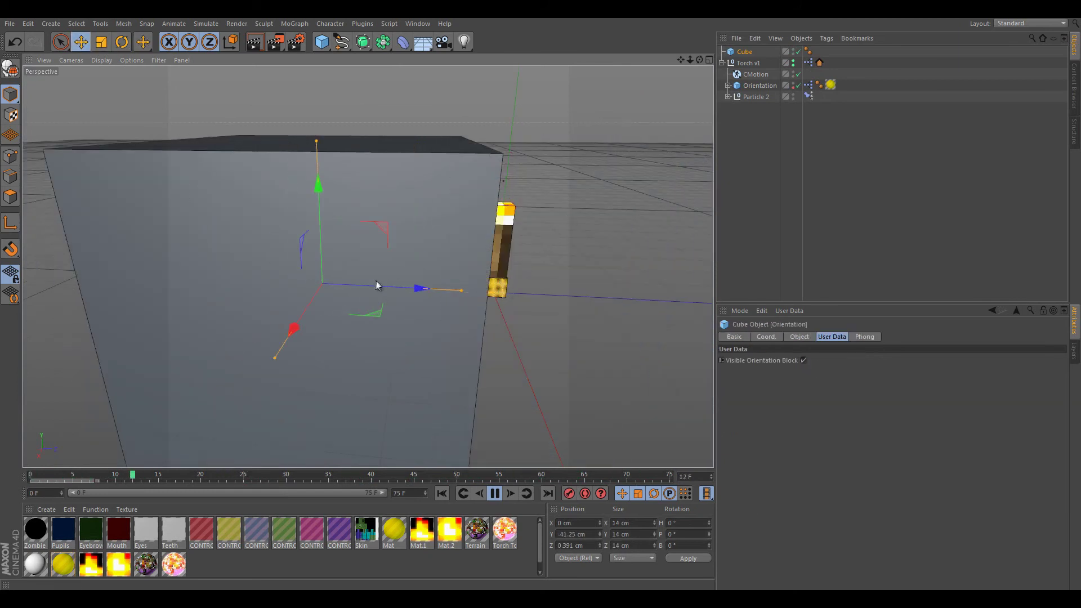
Select the torch's Orientation block and tilt it to a pitch of -30°
{"action": "left_click", "coordinate": [492, 273]}
{"action": "scroll", "coordinate": [495, 285], "scroll_direction": "down", "scroll_amount": 3}
{"action": "left_click_drag", "start_coordinate": [410, 280], "coordinate": [533, 284], "text": "alt"}
{"action": "scroll", "coordinate": [551, 246], "scroll_direction": "up", "scroll_amount": 5}
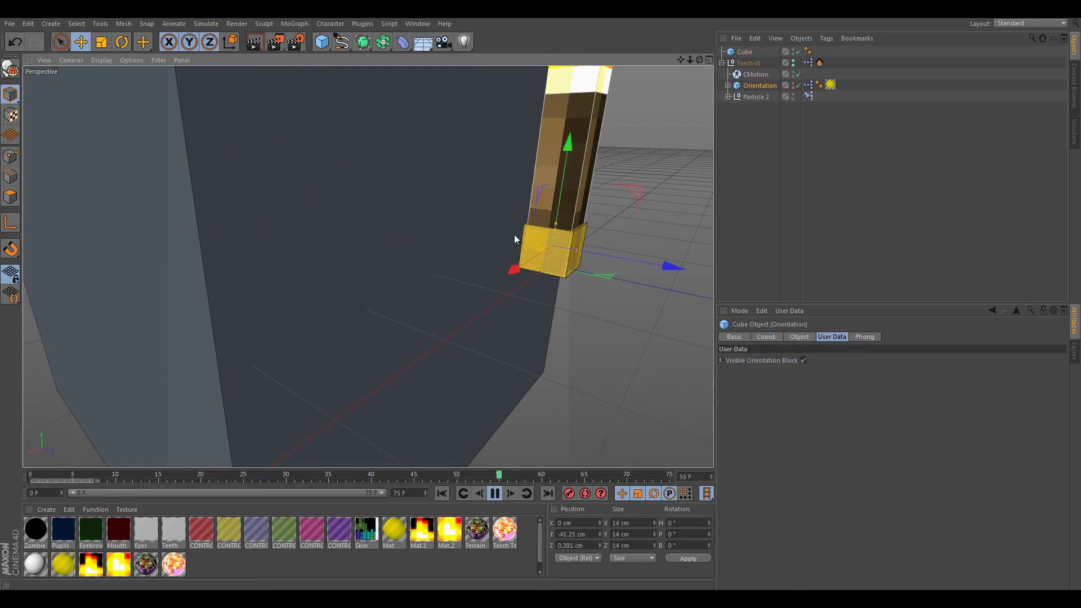
{"action": "key", "text": "r"}
{"action": "left_click_drag", "start_coordinate": [620, 234], "coordinate": [660, 225]}
{"action": "key", "text": "ctrl+z"}
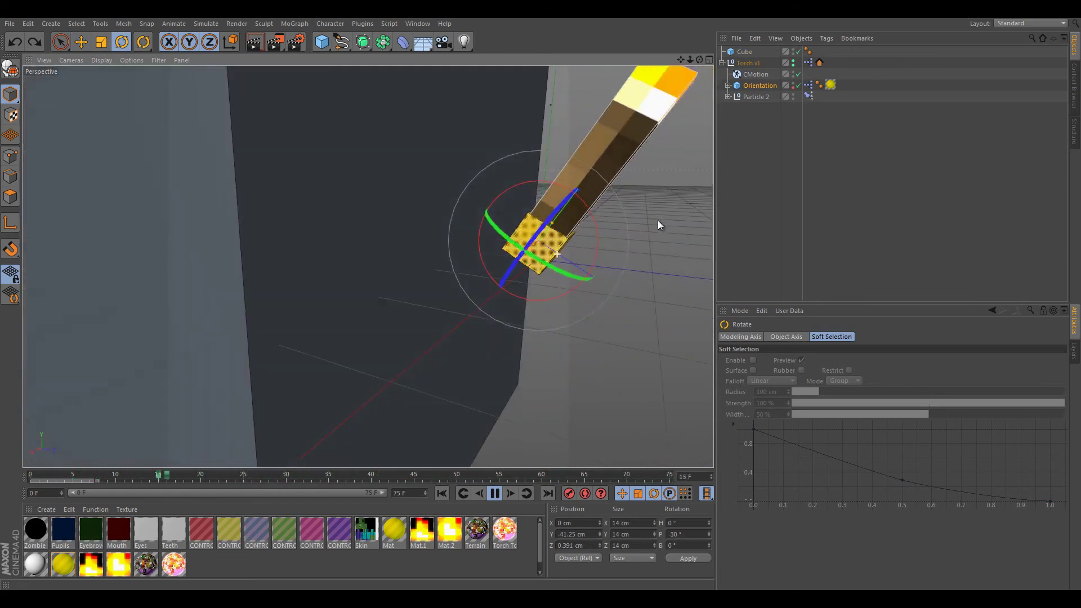
Move the tilted Orientation block against the cube's face, at about Y -34.2 cm and Z -24.4 cm, and stop playback
{"action": "left_click", "coordinate": [82, 42]}
{"action": "left_click_drag", "start_coordinate": [638, 226], "coordinate": [503, 207]}
{"action": "scroll", "coordinate": [526, 192], "scroll_direction": "down", "scroll_amount": 2}
{"action": "left_click", "coordinate": [494, 493]}
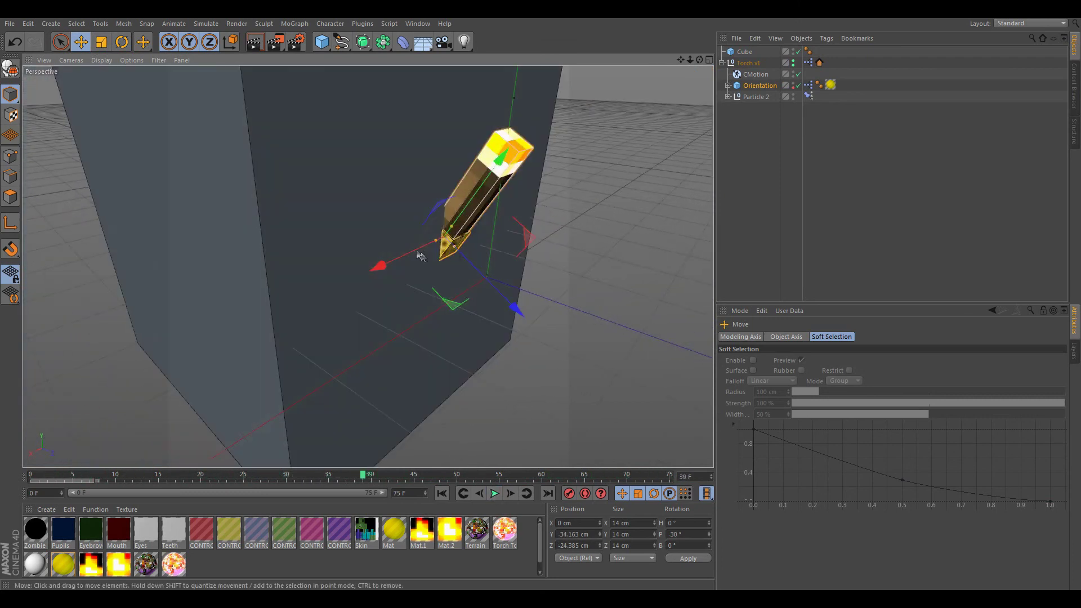
Render the view of the torch on the wall before and after enabling Add Light on Torch v1
{"action": "left_click", "coordinate": [258, 43]}
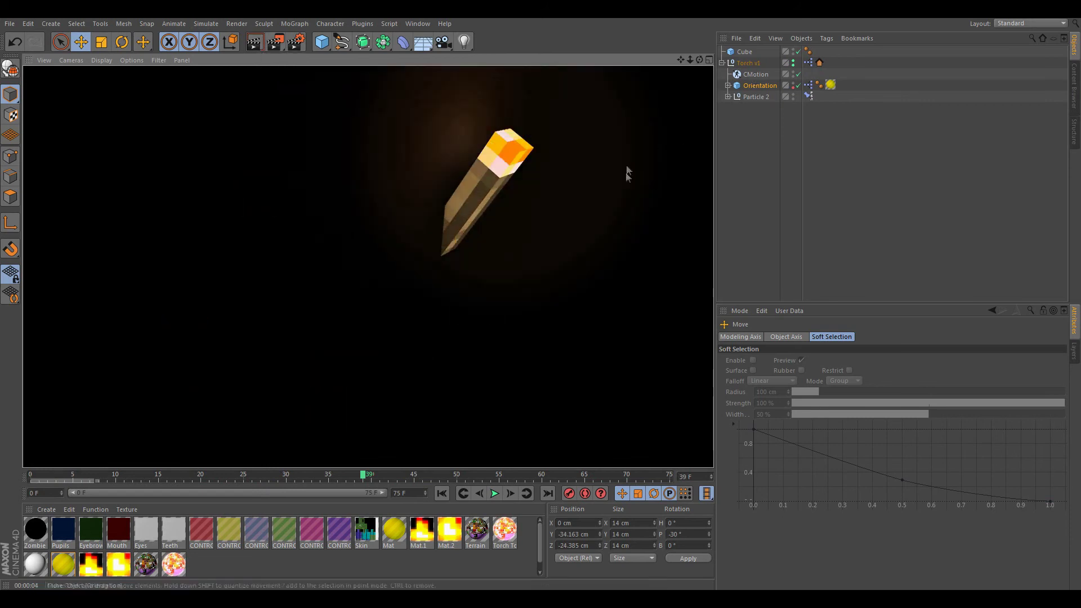
{"action": "left_click", "coordinate": [737, 67]}
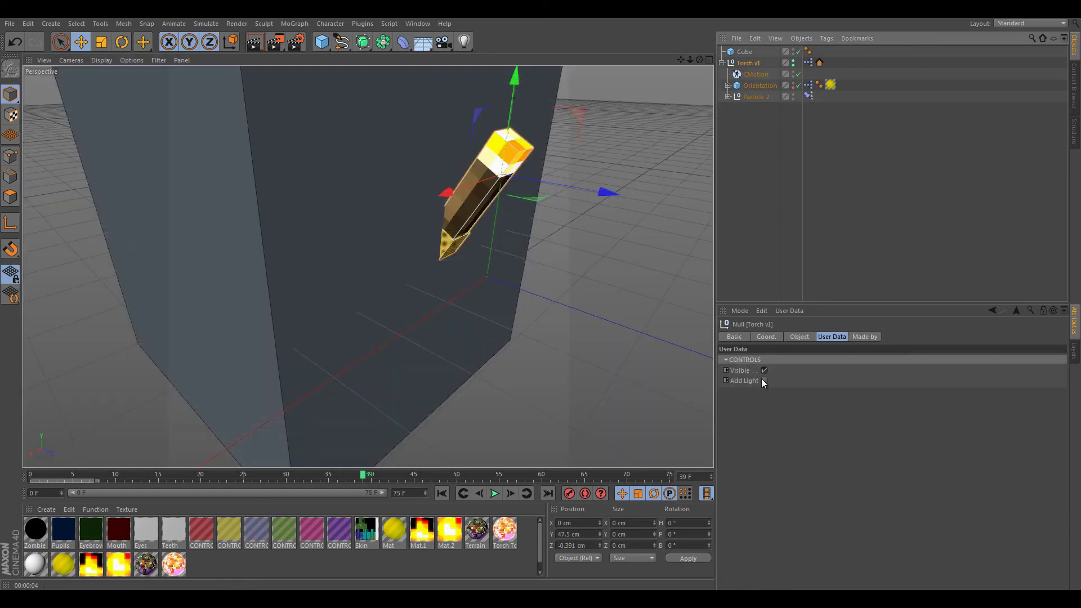
{"action": "left_click", "coordinate": [262, 44]}
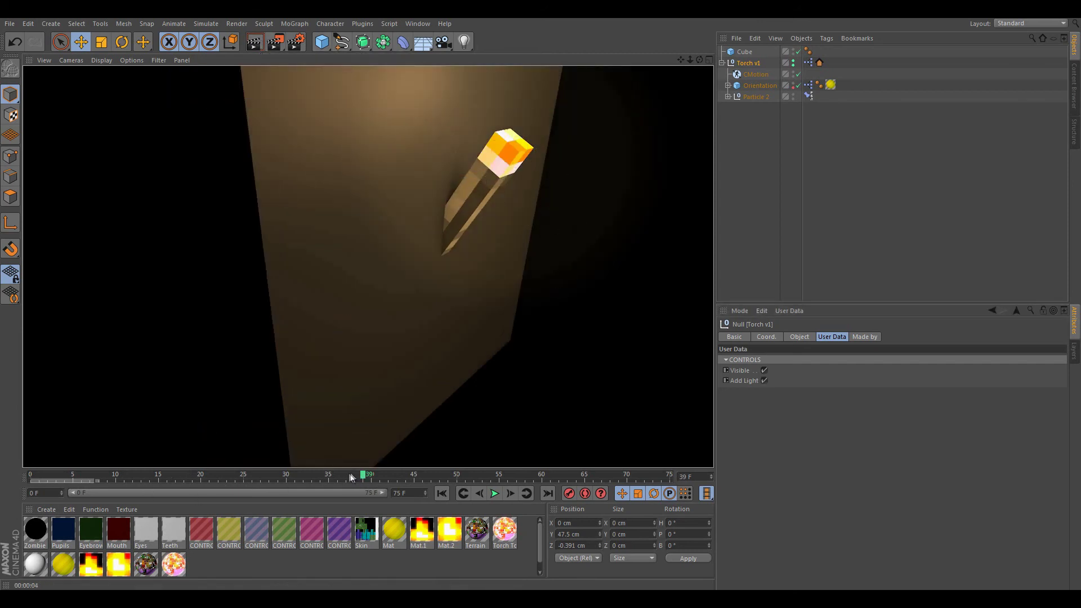
Go to frame 31, render the lit torch with its flame, and inspect the flame up close
{"action": "left_click_drag", "start_coordinate": [360, 478], "coordinate": [282, 477]}
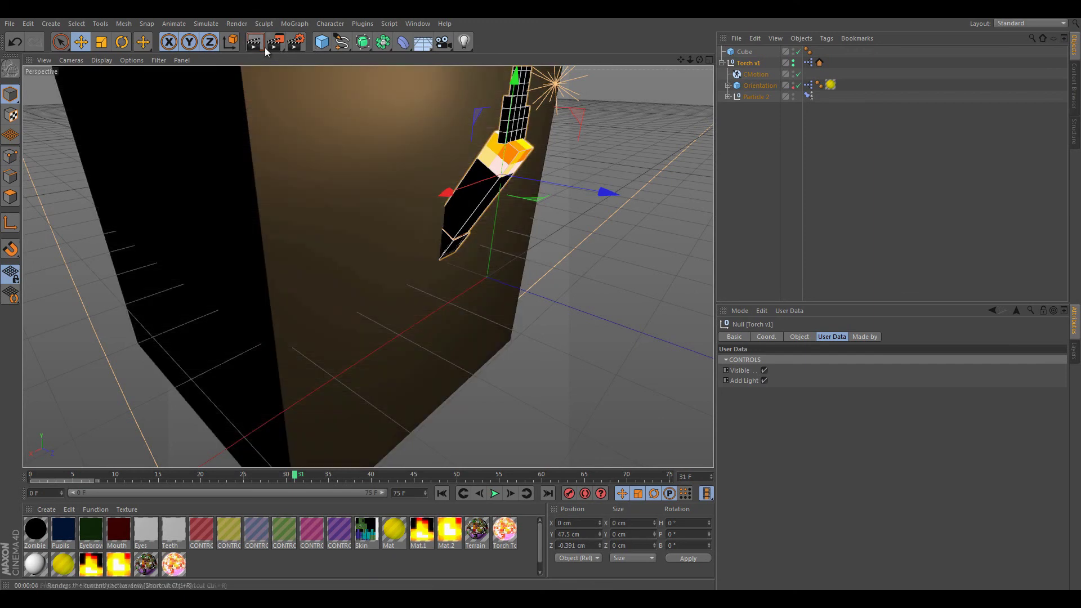
{"action": "left_click", "coordinate": [265, 48]}
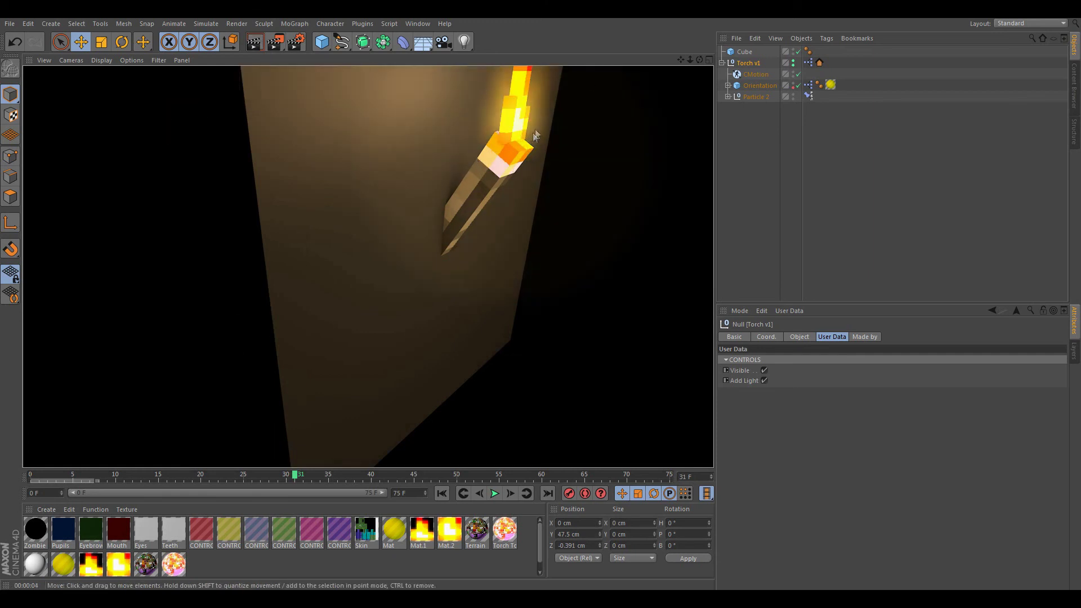
{"action": "left_click_drag", "start_coordinate": [515, 114], "coordinate": [439, 258], "text": "alt"}
{"action": "right_click_drag", "start_coordinate": [438, 257], "coordinate": [443, 216], "text": "alt"}
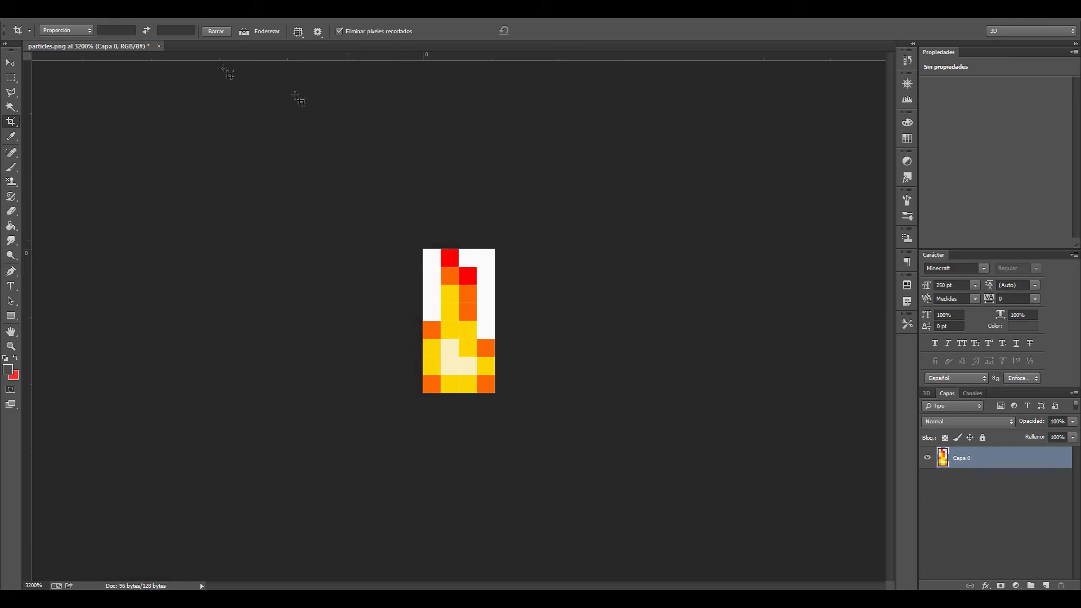
Switch to Photoshop and close the cropped flame image particles.png
{"action": "mouse_move", "coordinate": [125, 598]}
{"action": "left_click", "coordinate": [188, 552]}
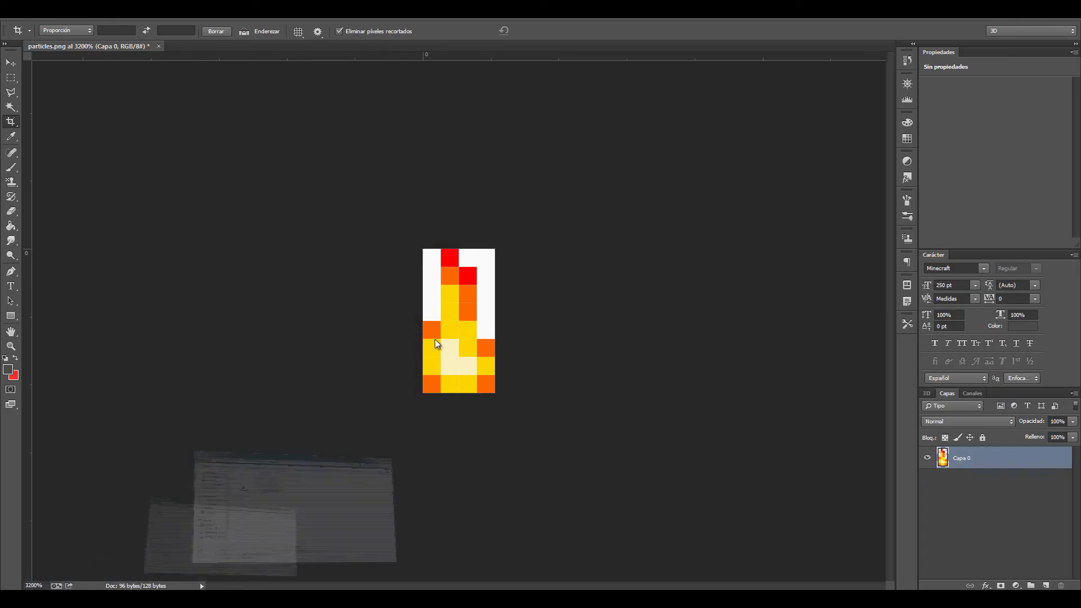
{"action": "left_click_drag", "start_coordinate": [637, 296], "coordinate": [224, 45]}
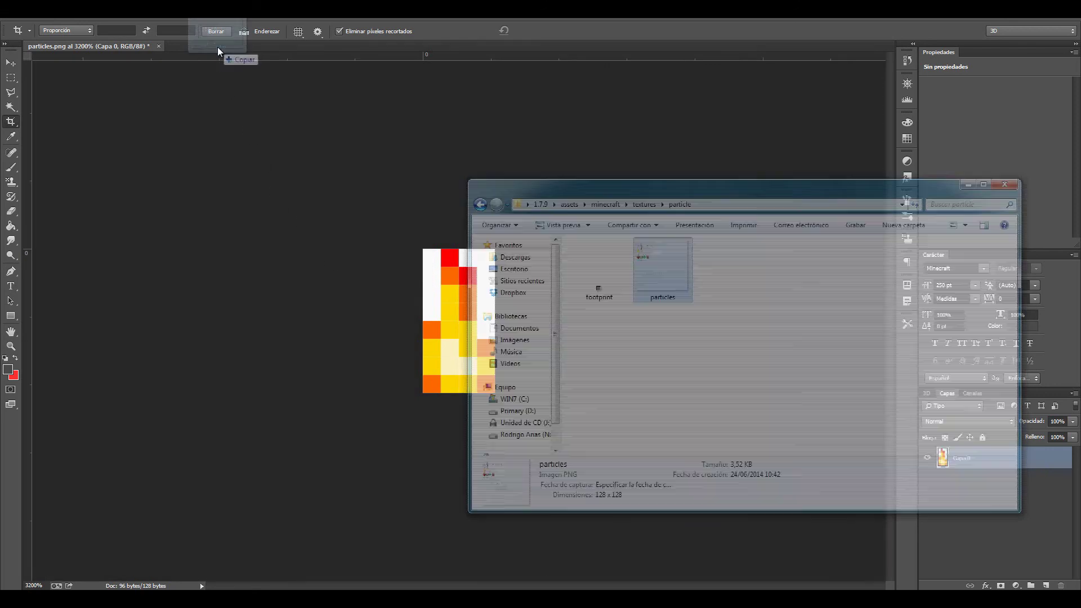
{"action": "left_click", "coordinate": [159, 46]}
{"action": "left_click", "coordinate": [485, 229]}
Open the full particles.png from the Minecraft 1.7.9 textures particle folder in Photoshop
{"action": "mouse_move", "coordinate": [85, 594]}
{"action": "left_click", "coordinate": [155, 536]}
{"action": "left_click_drag", "start_coordinate": [651, 309], "coordinate": [198, 206]}
{"action": "left_click", "coordinate": [571, 279]}
{"action": "key", "text": "c"}
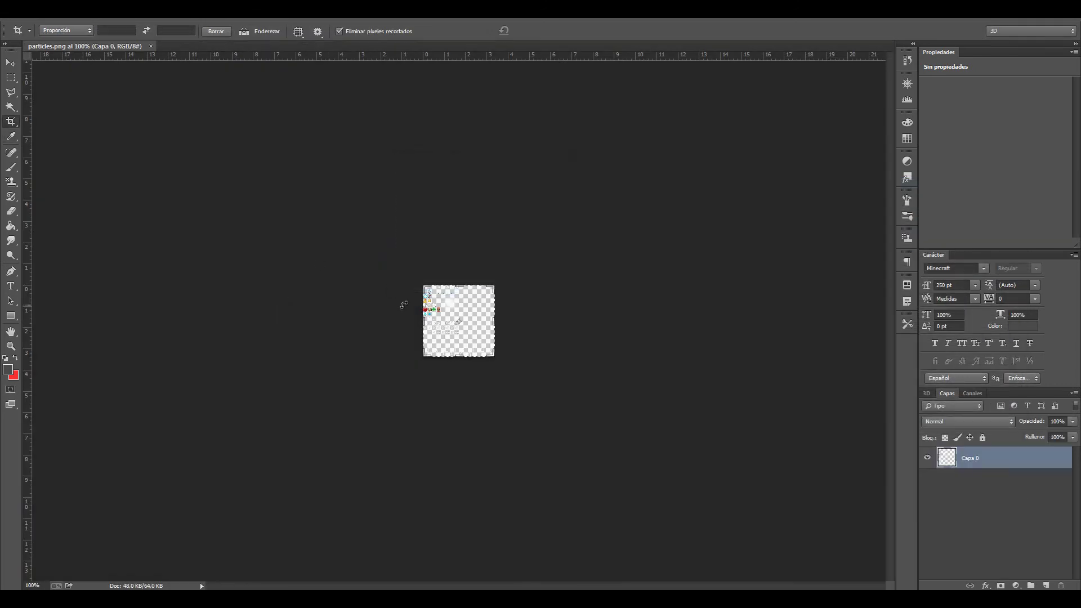
Examine the flame sprites in the particle texture sheet up close, and switch back to Cinema 4D
{"action": "scroll", "coordinate": [333, 287], "scroll_direction": "up", "scroll_amount": 9, "text": "alt"}
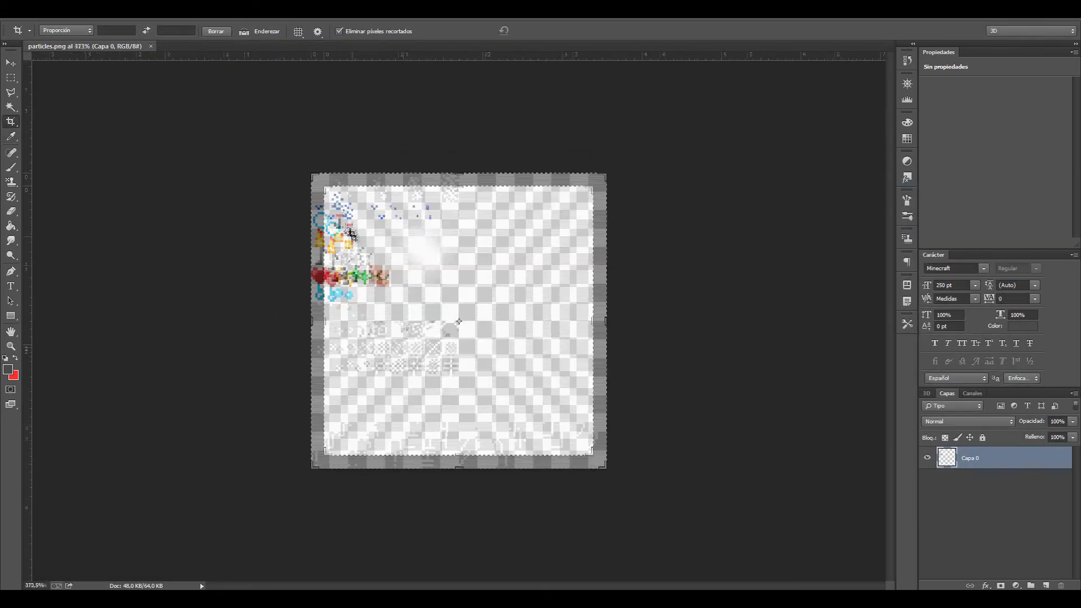
{"action": "scroll", "coordinate": [287, 144], "scroll_direction": "up", "scroll_amount": 4, "text": "ctrl"}
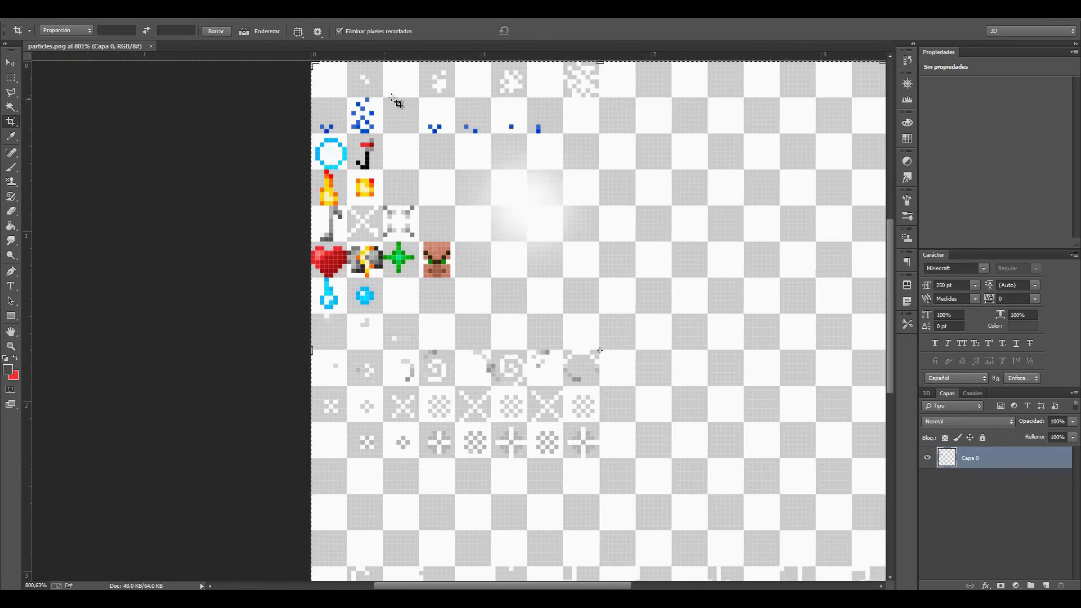
{"action": "scroll", "coordinate": [392, 96], "scroll_direction": "up", "scroll_amount": 5, "text": "alt"}
{"action": "scroll", "coordinate": [473, 106], "scroll_direction": "up", "scroll_amount": 2}
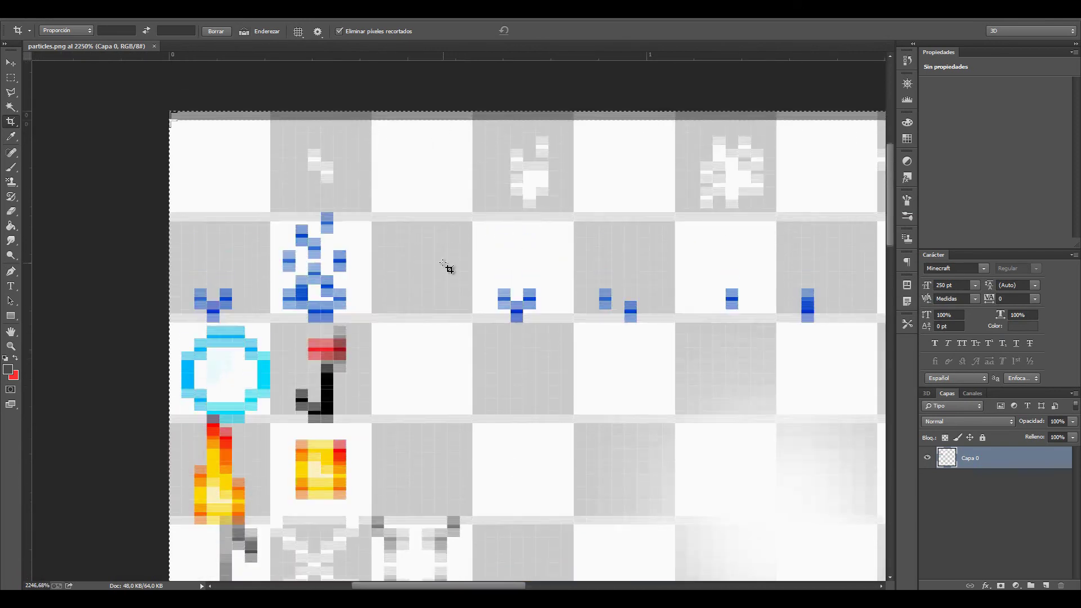
{"action": "scroll", "coordinate": [445, 264], "scroll_direction": "right", "scroll_amount": 2, "text": "ctrl"}
{"action": "scroll", "coordinate": [444, 263], "scroll_direction": "down", "scroll_amount": 3, "text": "ctrl"}
{"action": "scroll", "coordinate": [443, 264], "scroll_direction": "up", "scroll_amount": 3, "text": "ctrl"}
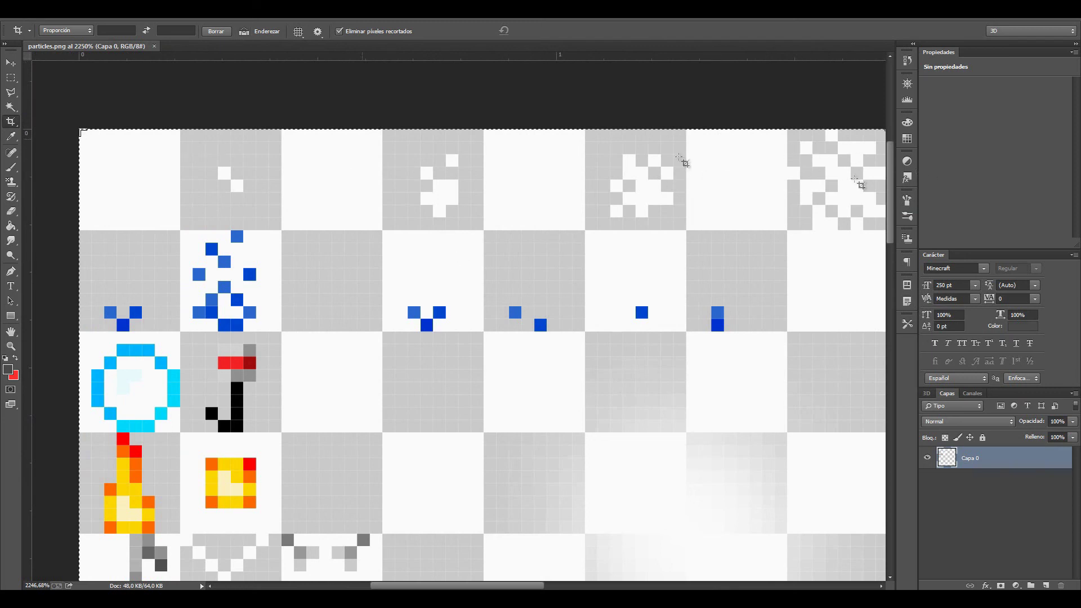
{"action": "mouse_move", "coordinate": [399, 598]}
{"action": "left_click", "coordinate": [398, 537]}
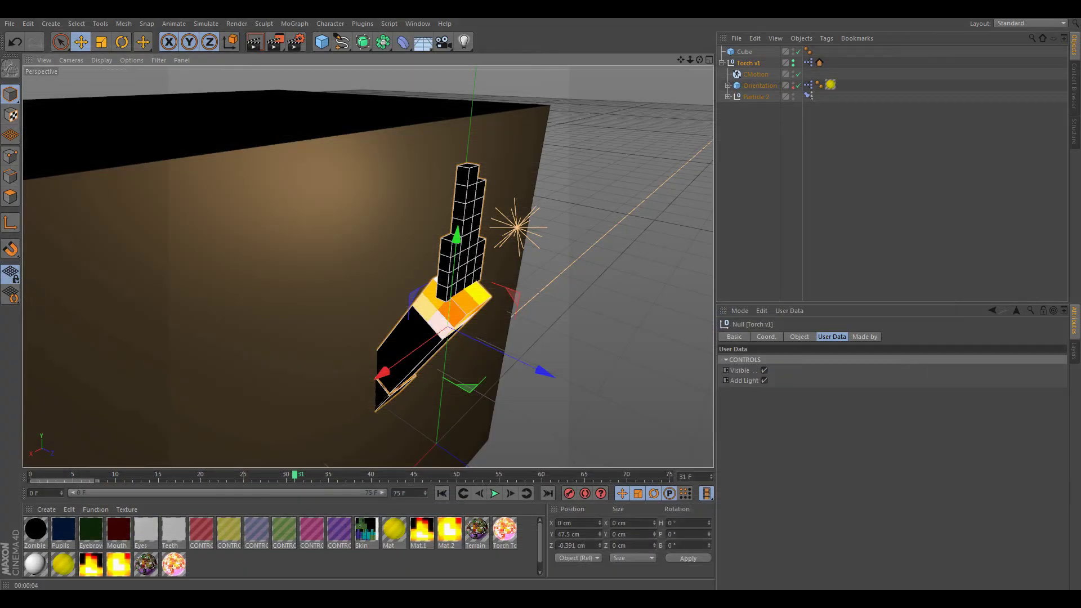